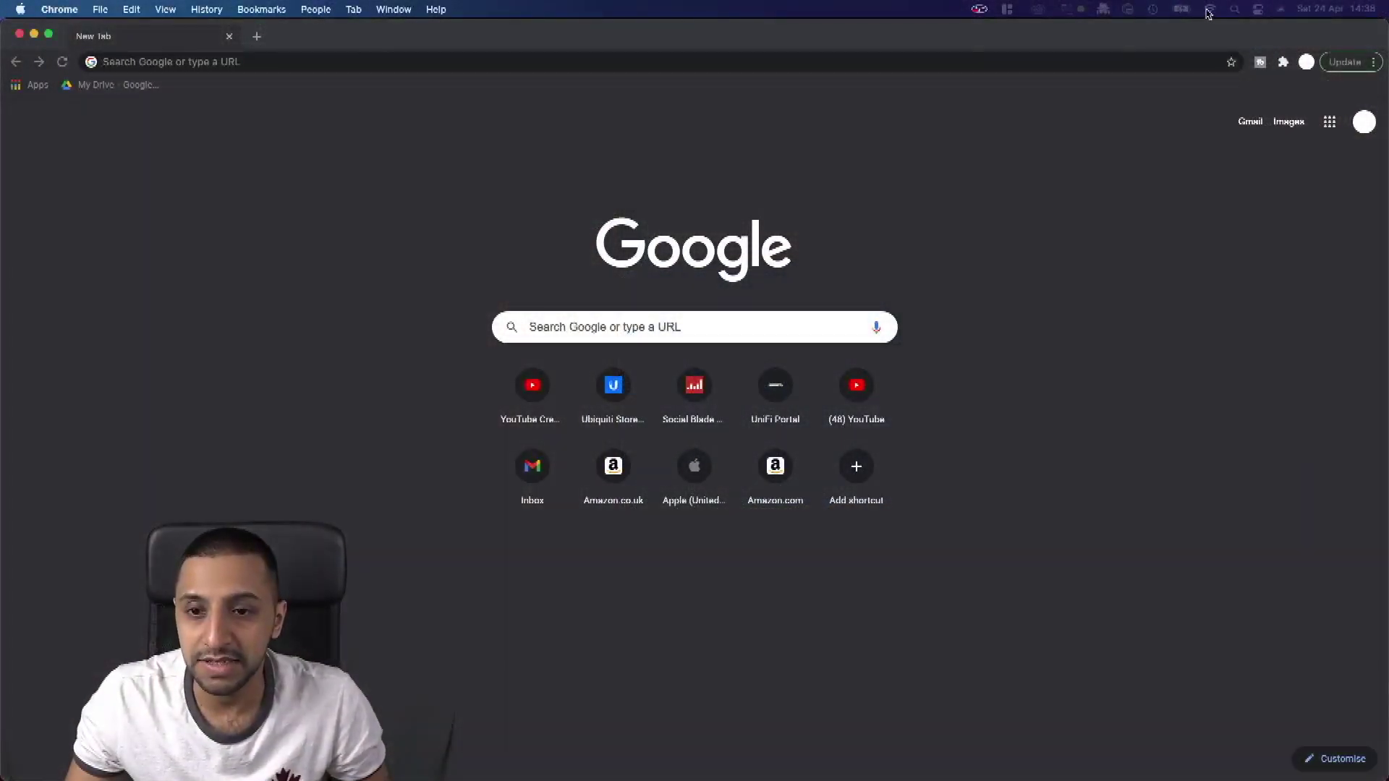
Step: Join the Mac to the TP-Link_E028 Wi-Fi network with its password via Network Preferences
left_click(1209, 10)
left_click(1209, 10)
left_click(1209, 10)
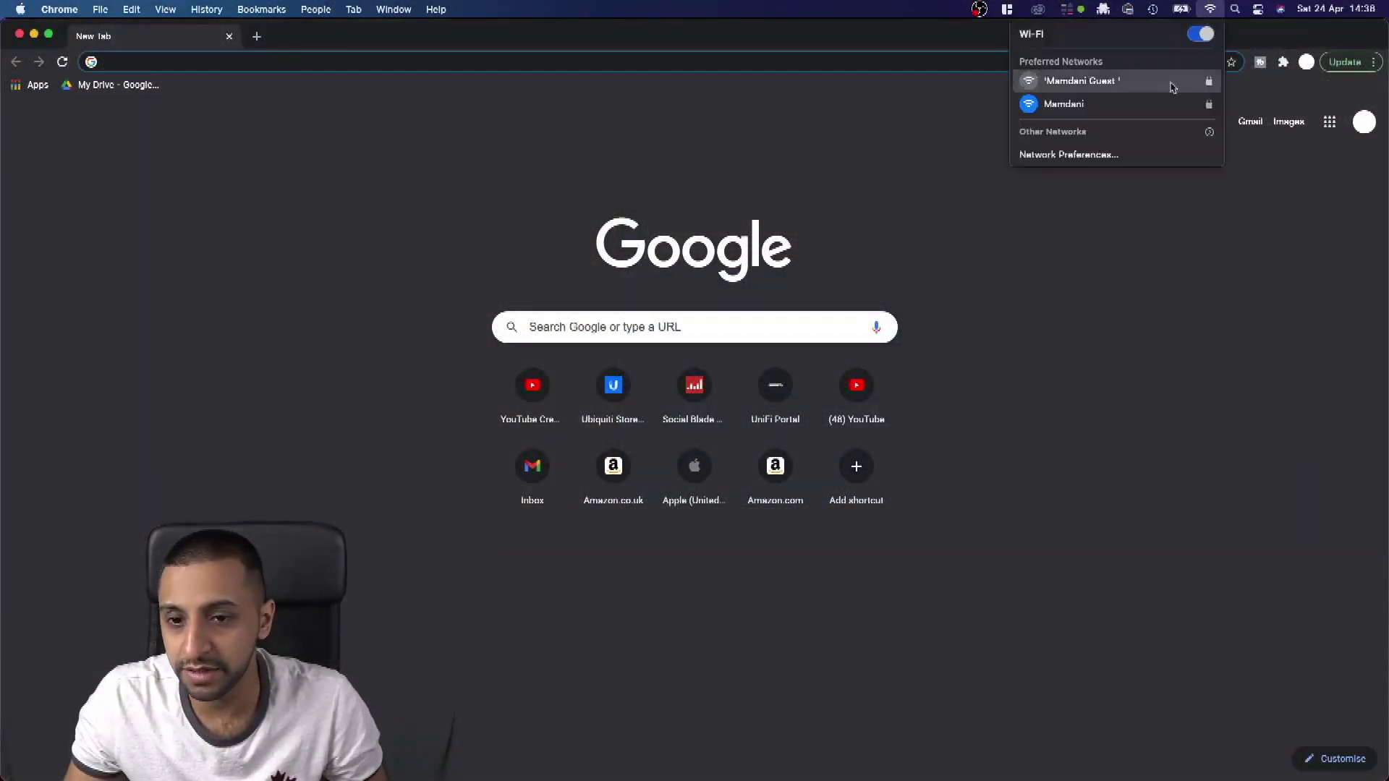
left_click(1109, 156)
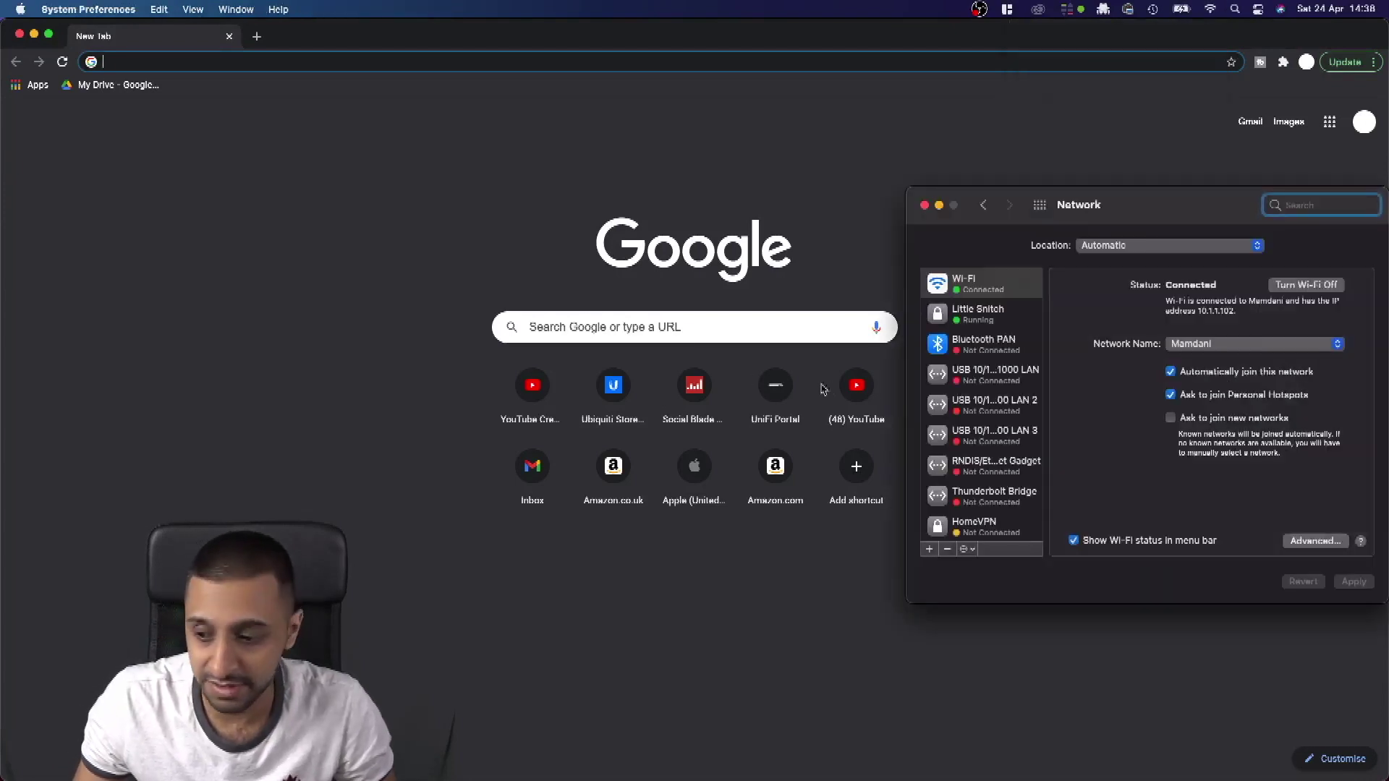
left_click_drag(1081, 219, 659, 224)
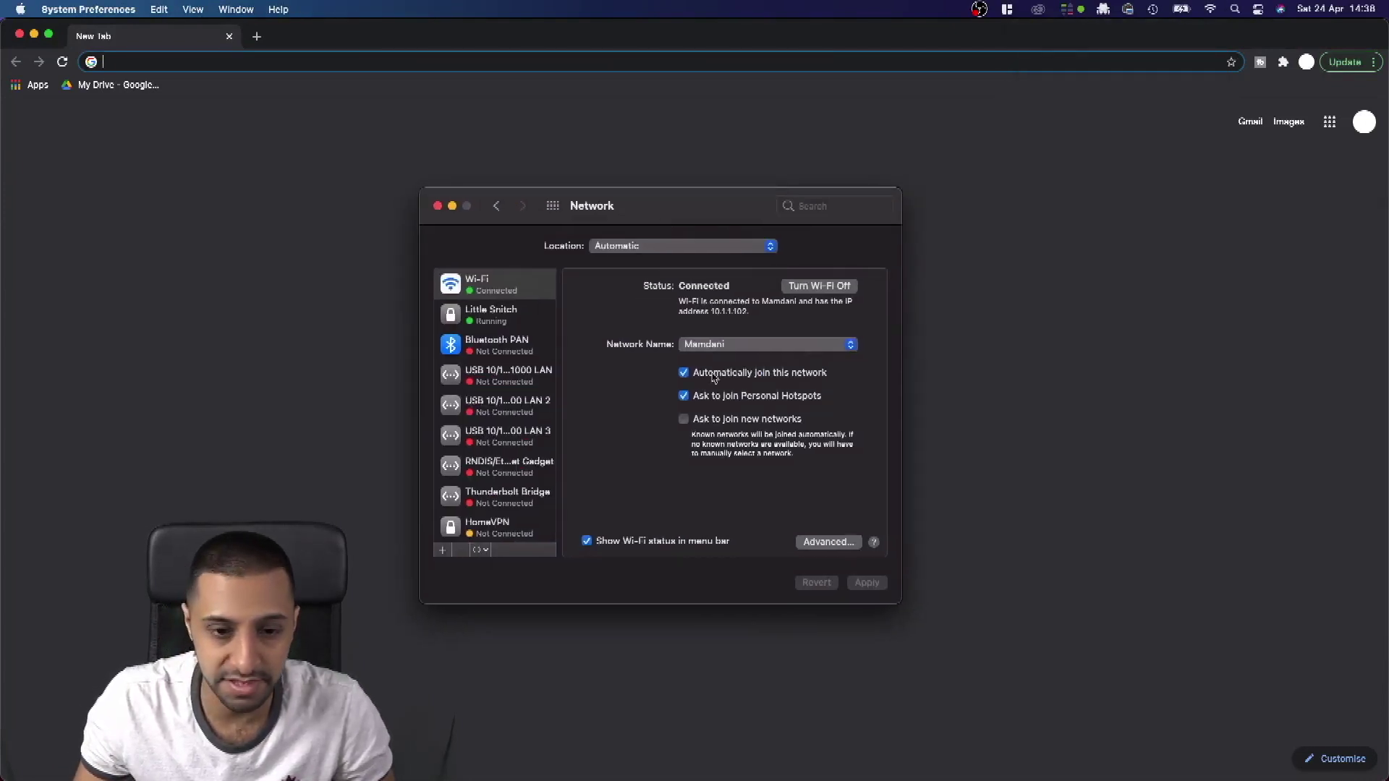
left_click(714, 346)
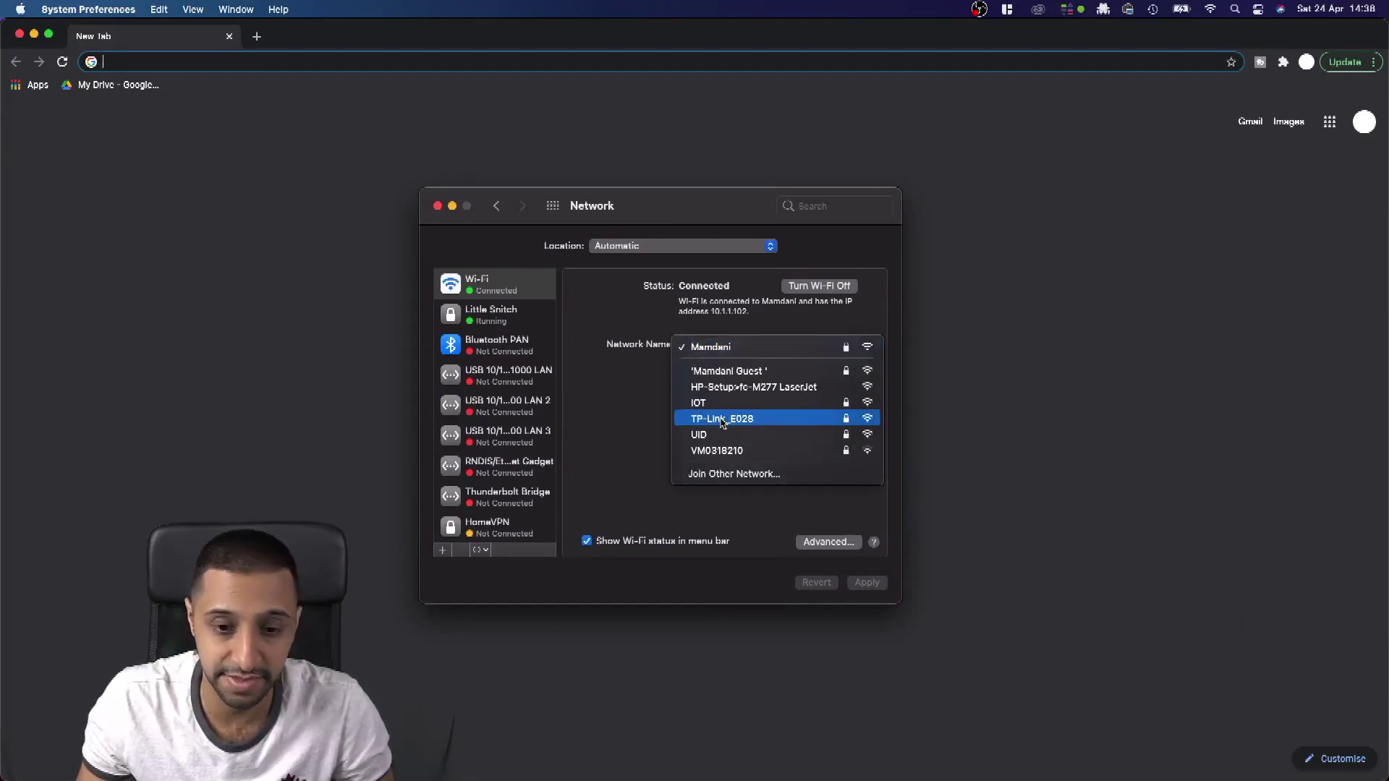
left_click(722, 420)
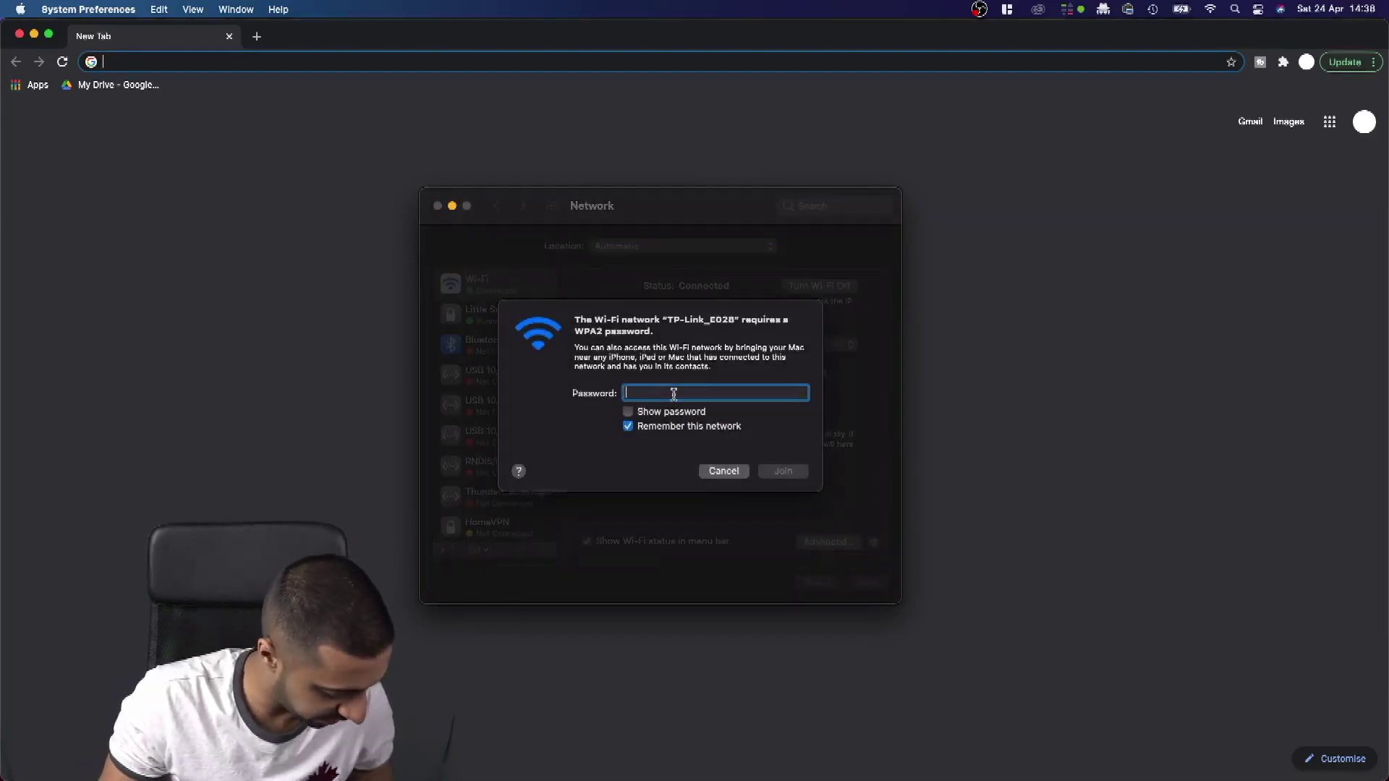
type("••••")
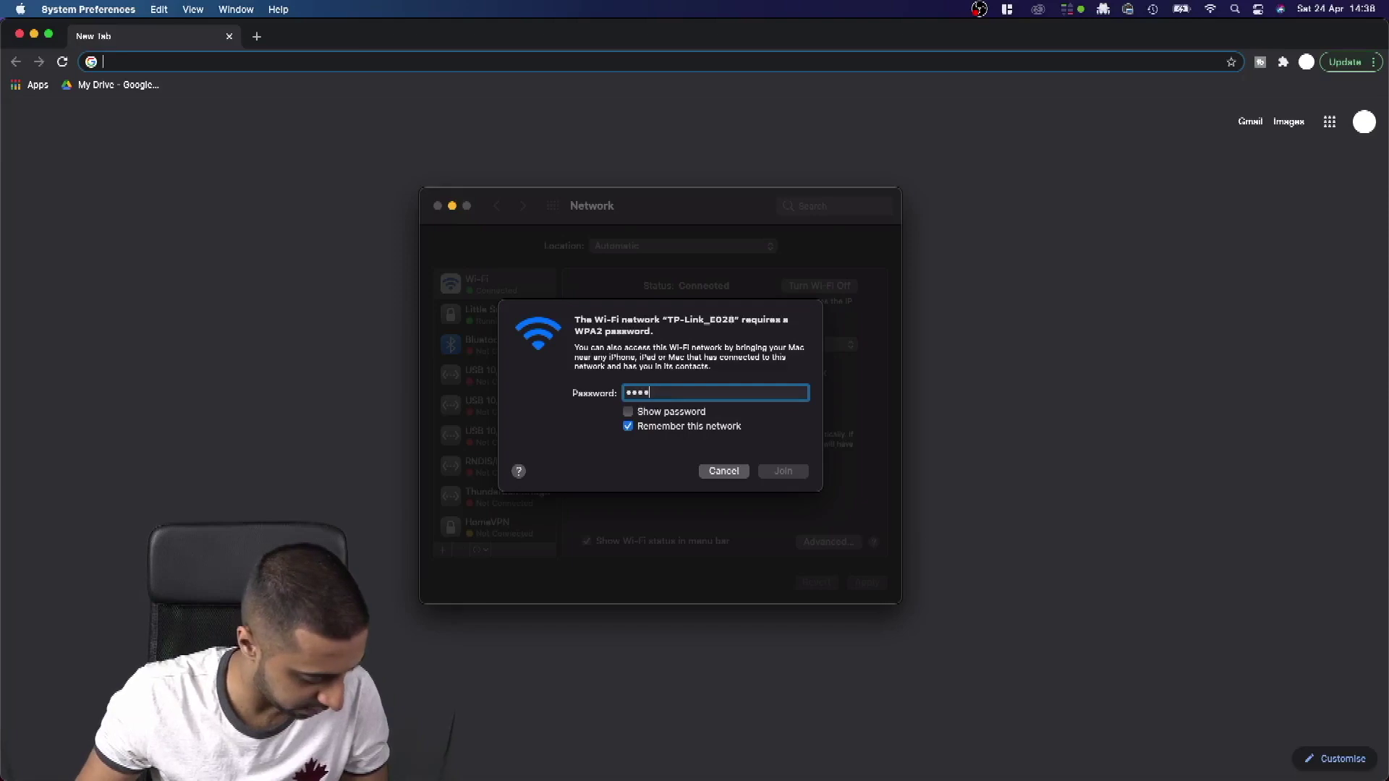
key("Escape")
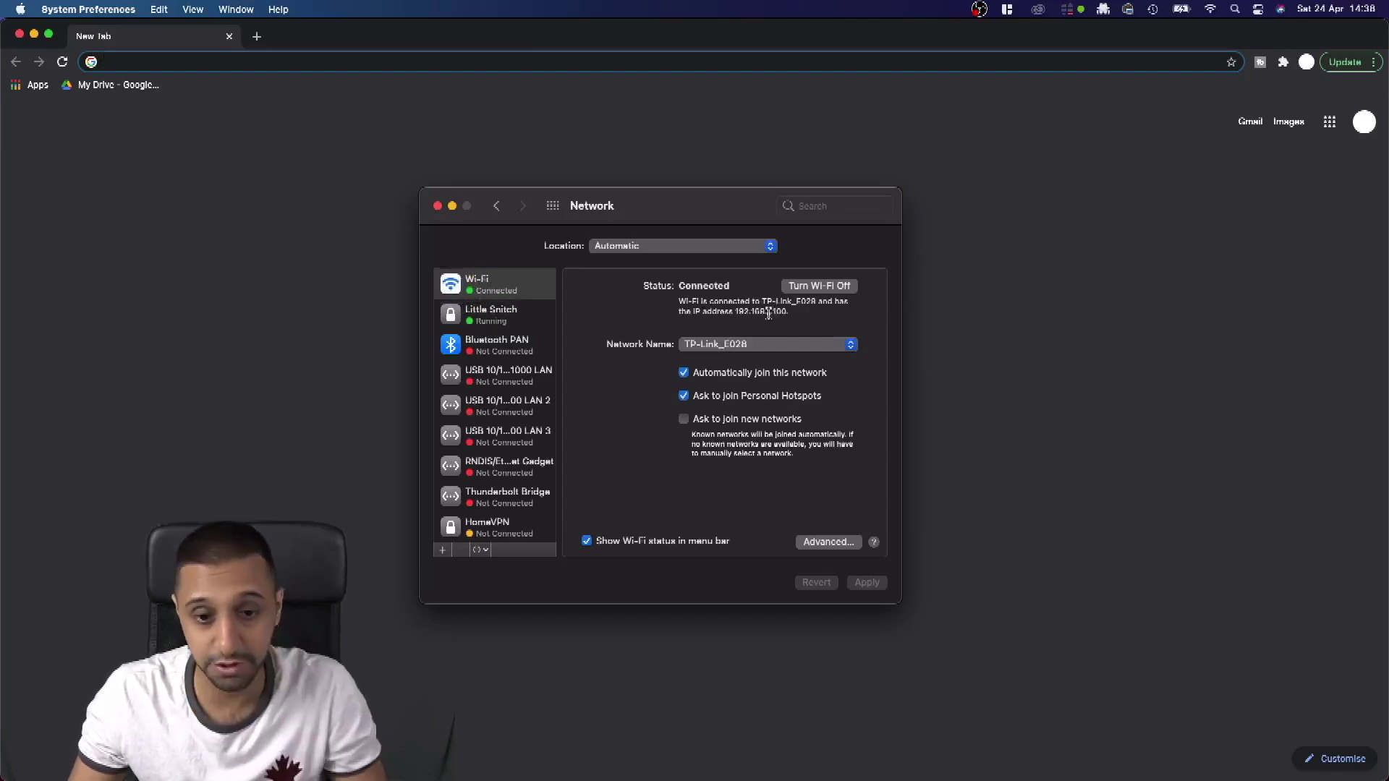
Step: Paste the assigned IP 192.168.1.100 into Chrome's address bar, then search Spotlight for terminal
left_click_drag(768, 312, 783, 314)
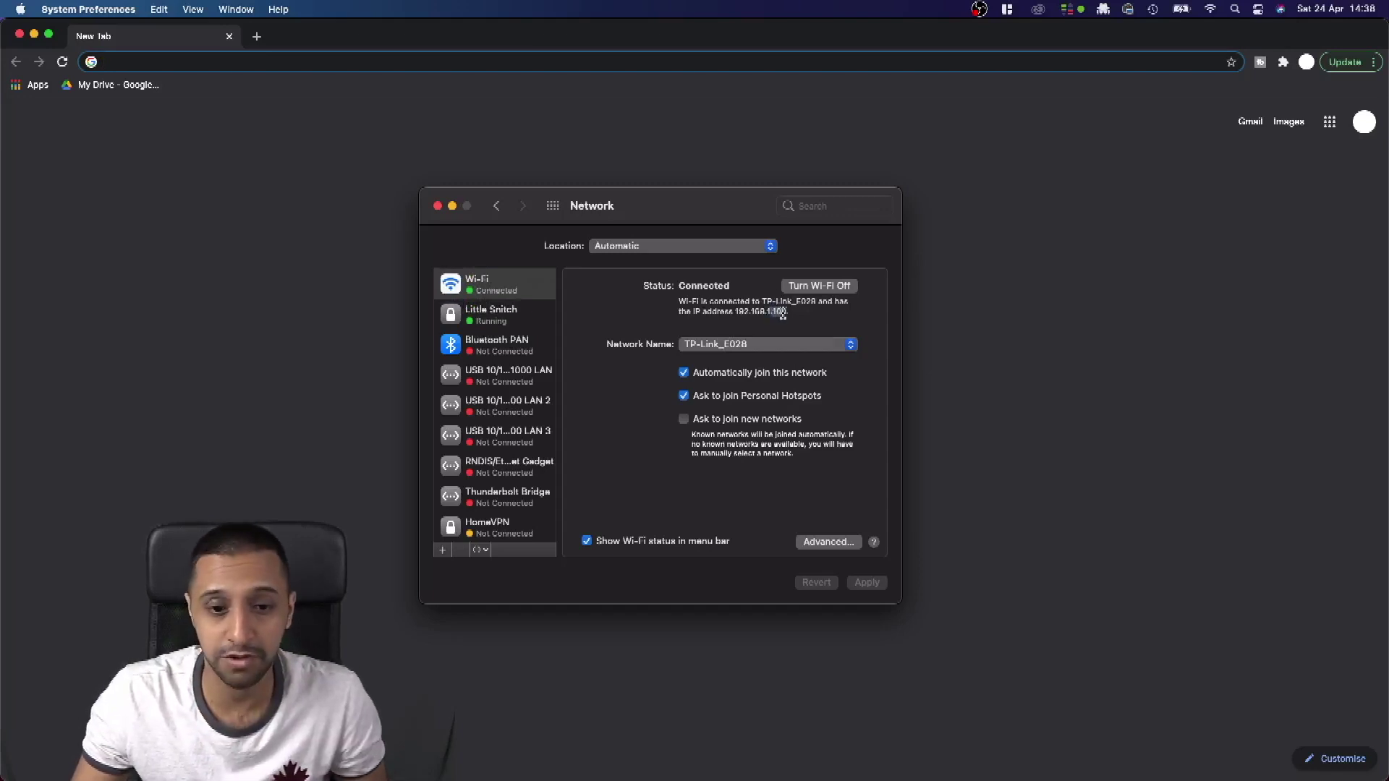
left_click(403, 62)
type("192.168.1.100")
key("super+space")
type("termina")
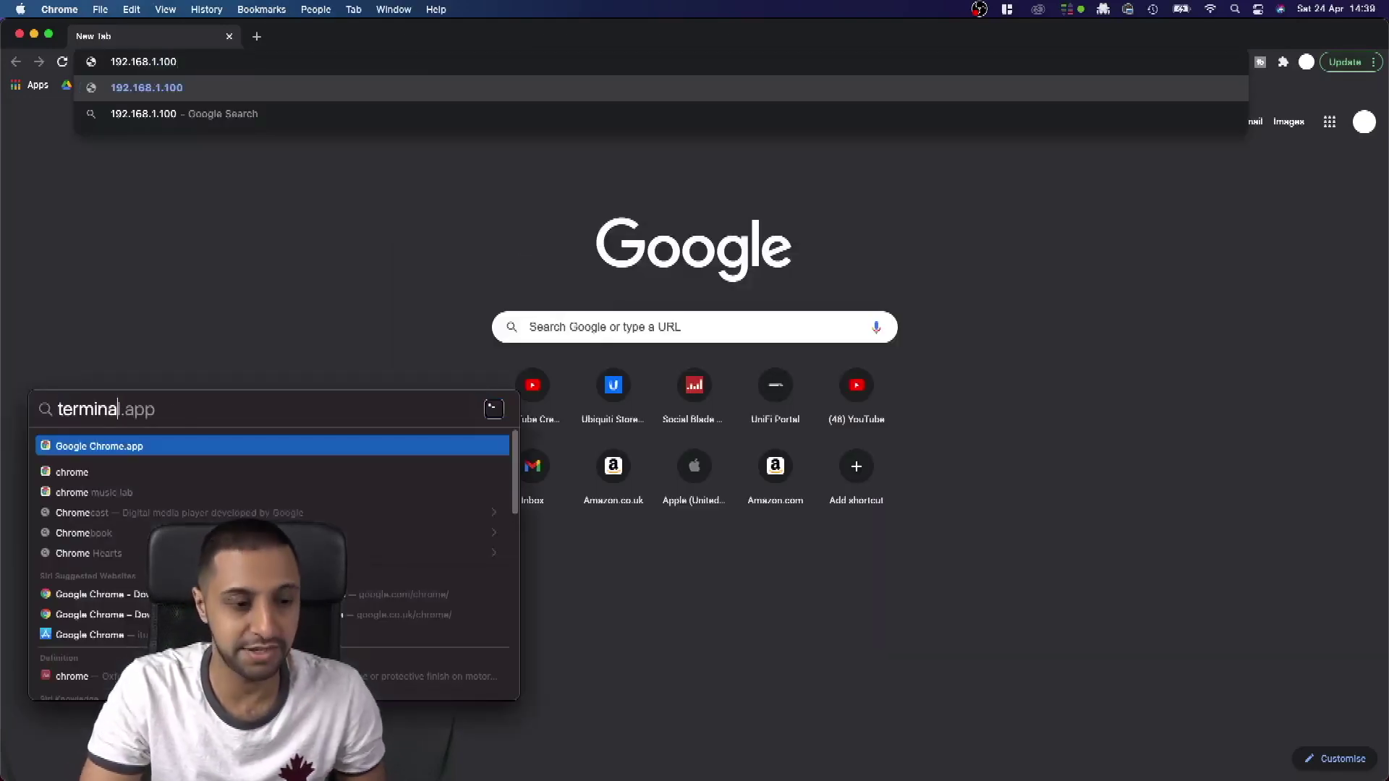
type("l")
Step: Launch Terminal and run ping 8.8.8.8 to confirm internet access
key("Return")
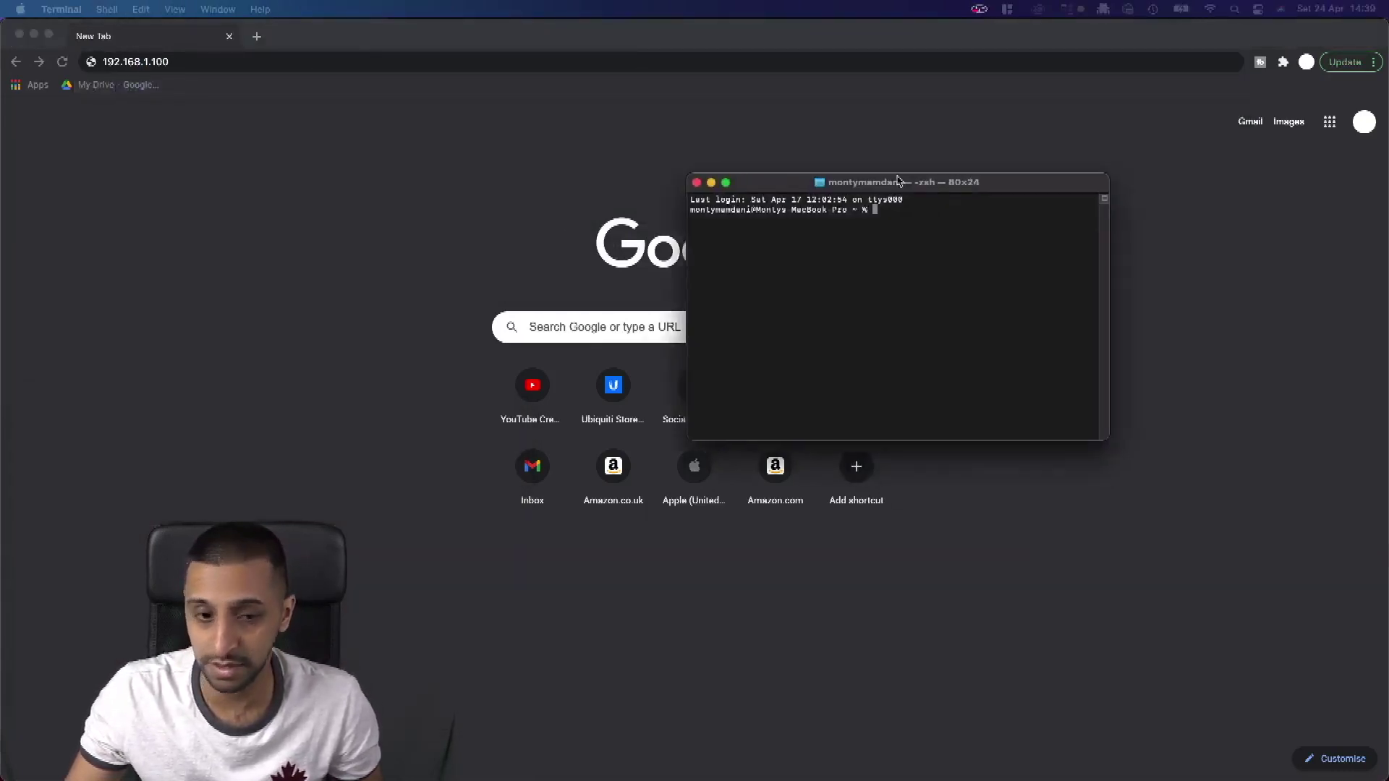
type("ping")
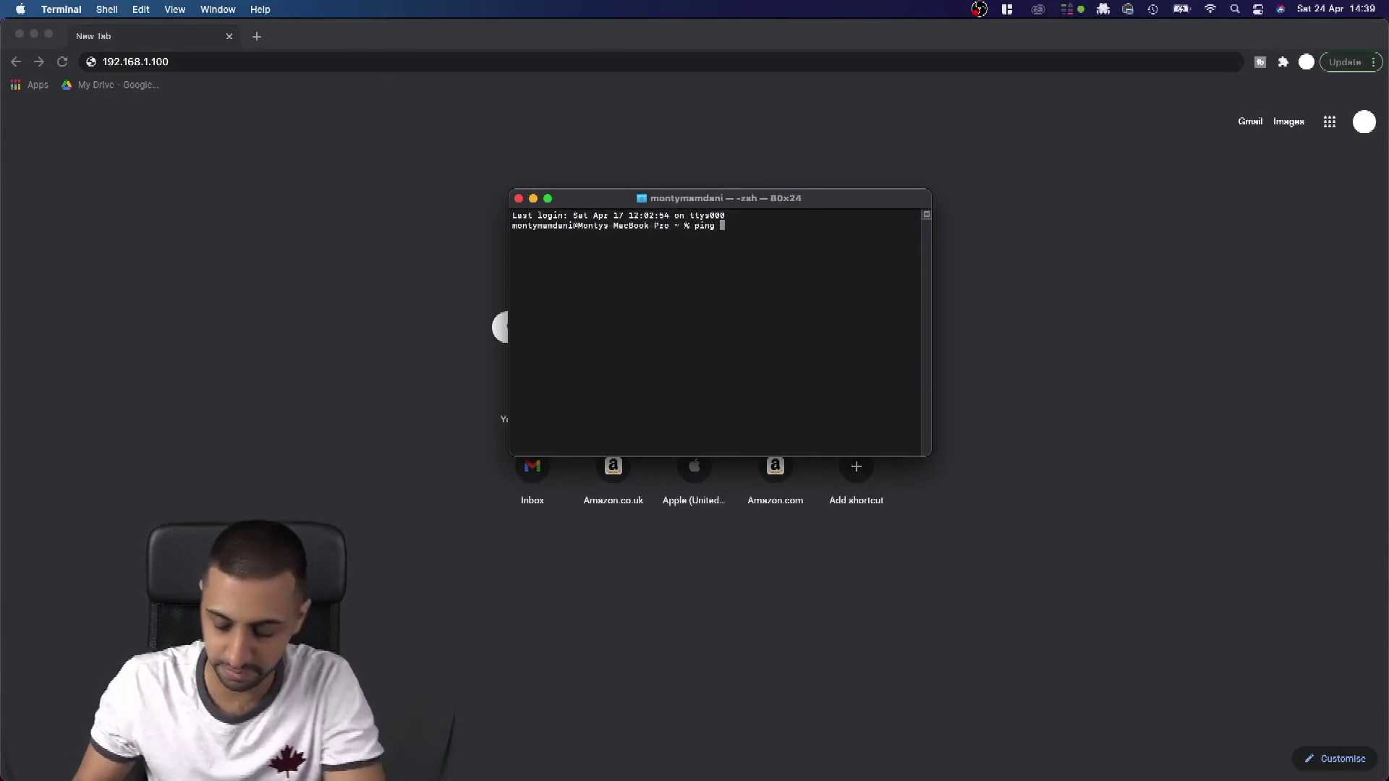
type(" 8.8.8.8")
key("Return")
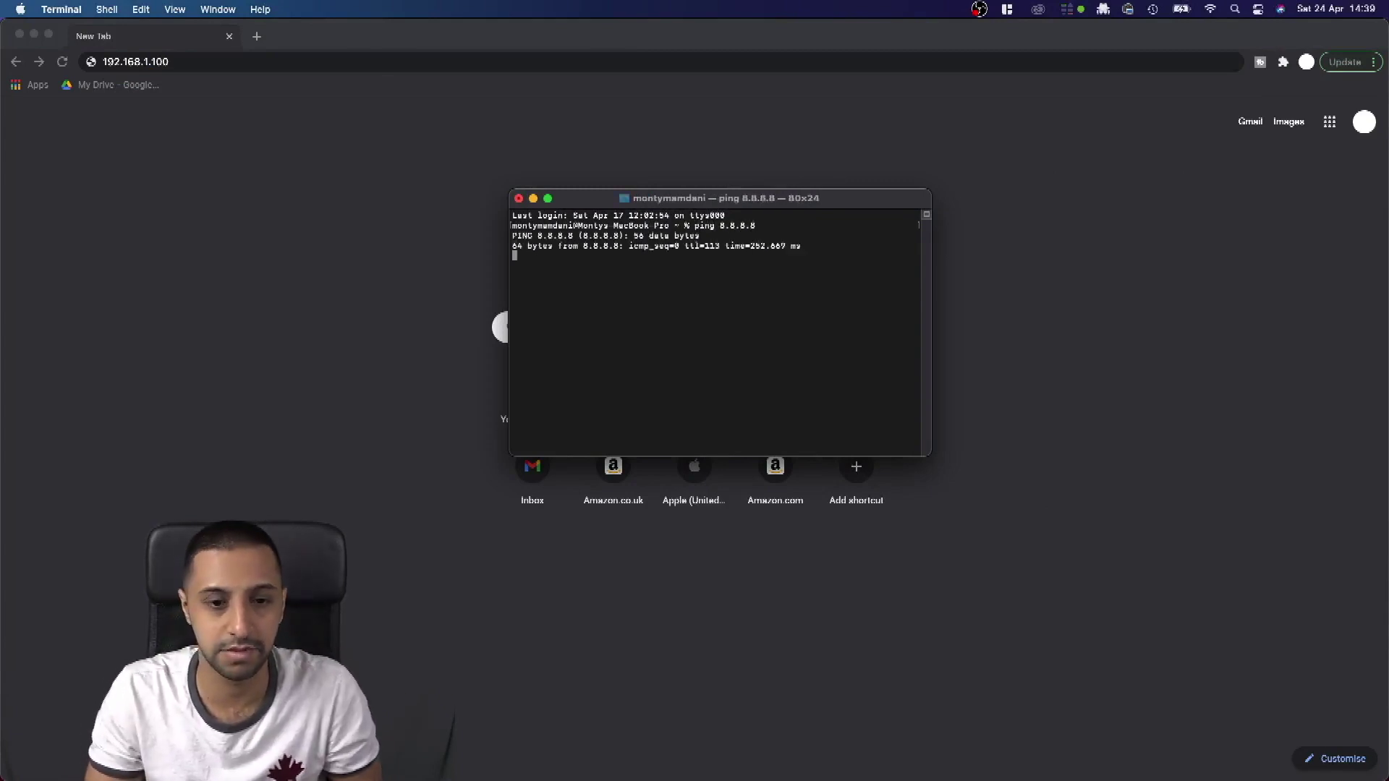
Step: Close the Terminal window, stopping the ping, and change Chrome's address to 192.168.1.1
key("super+w")
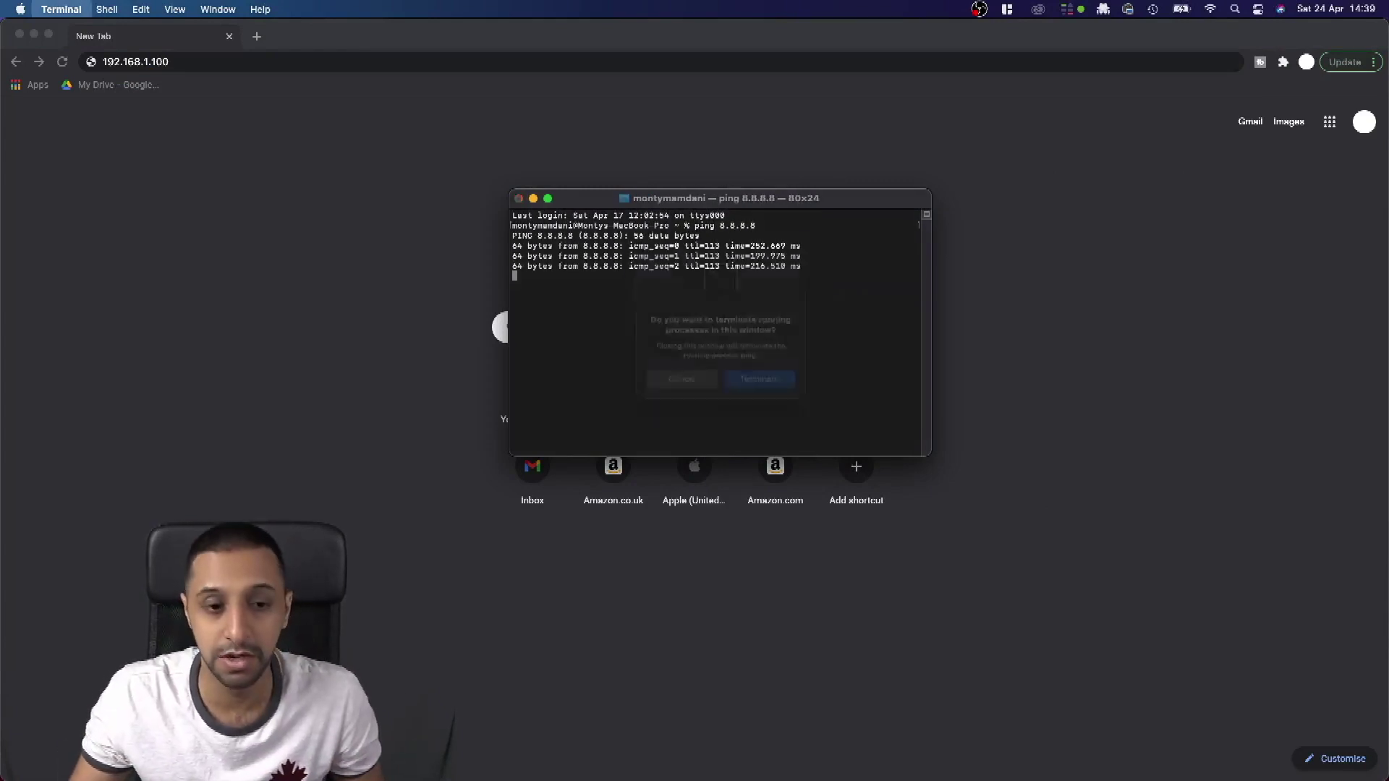
left_click(733, 385)
left_click(171, 62)
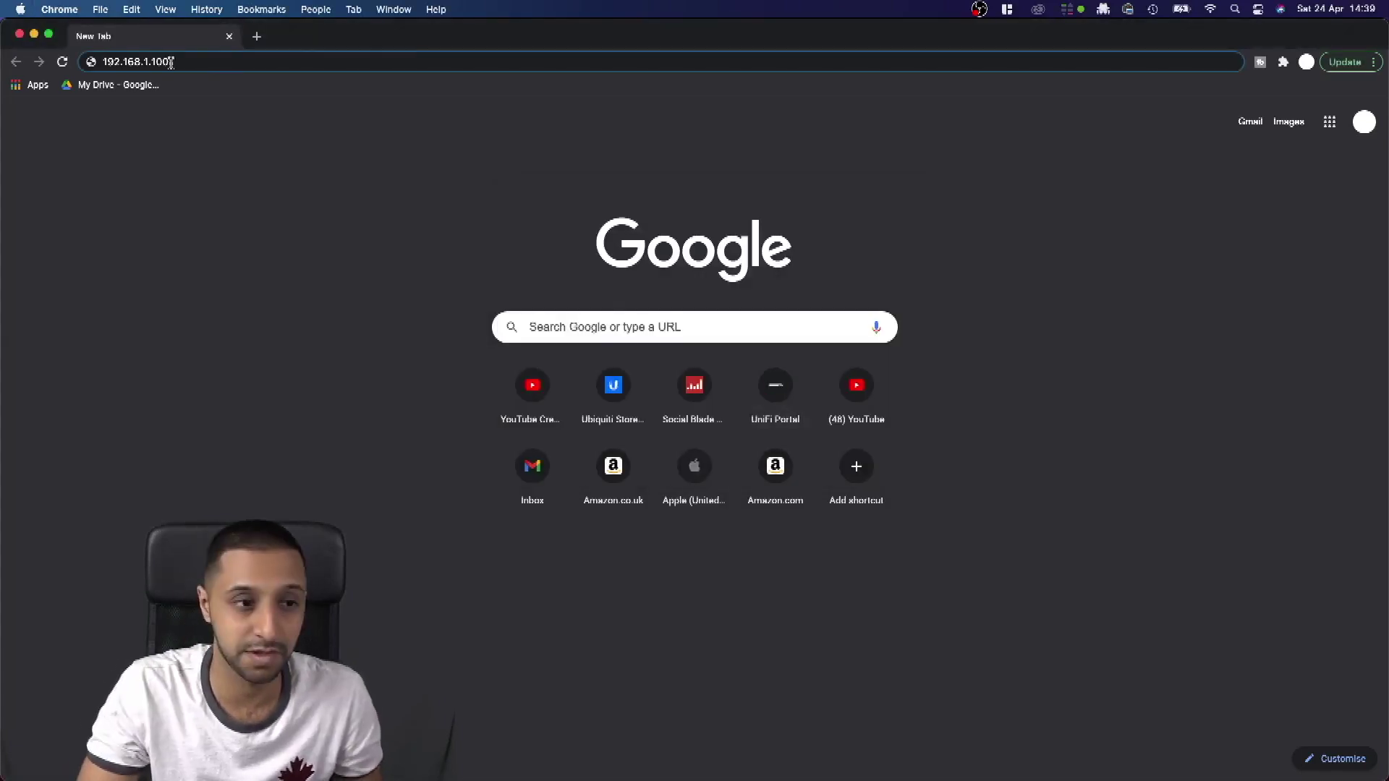
key("BackSpace")
key("BackSpace")
Step: Load the 192.168.1.1 admin page and set and confirm a new admin login password
key("Return")
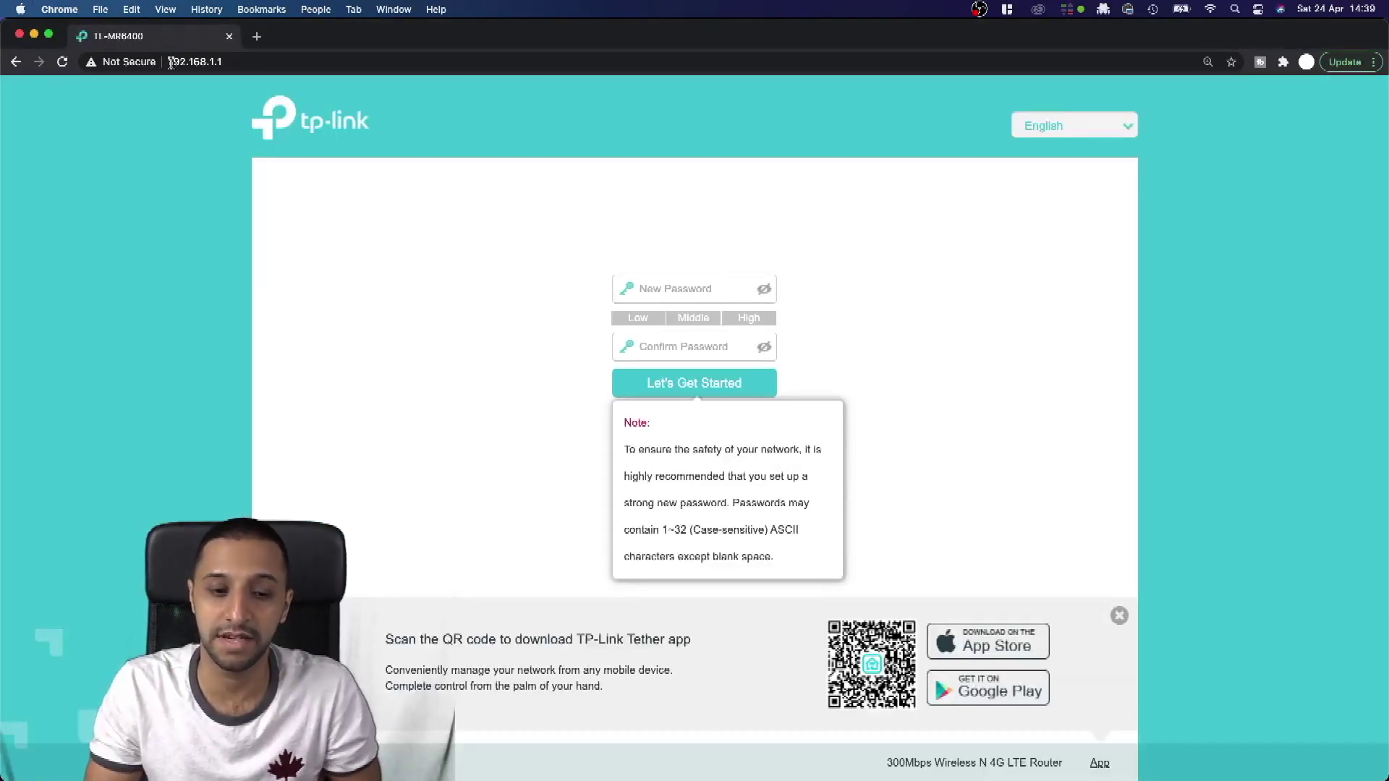
left_click(672, 293)
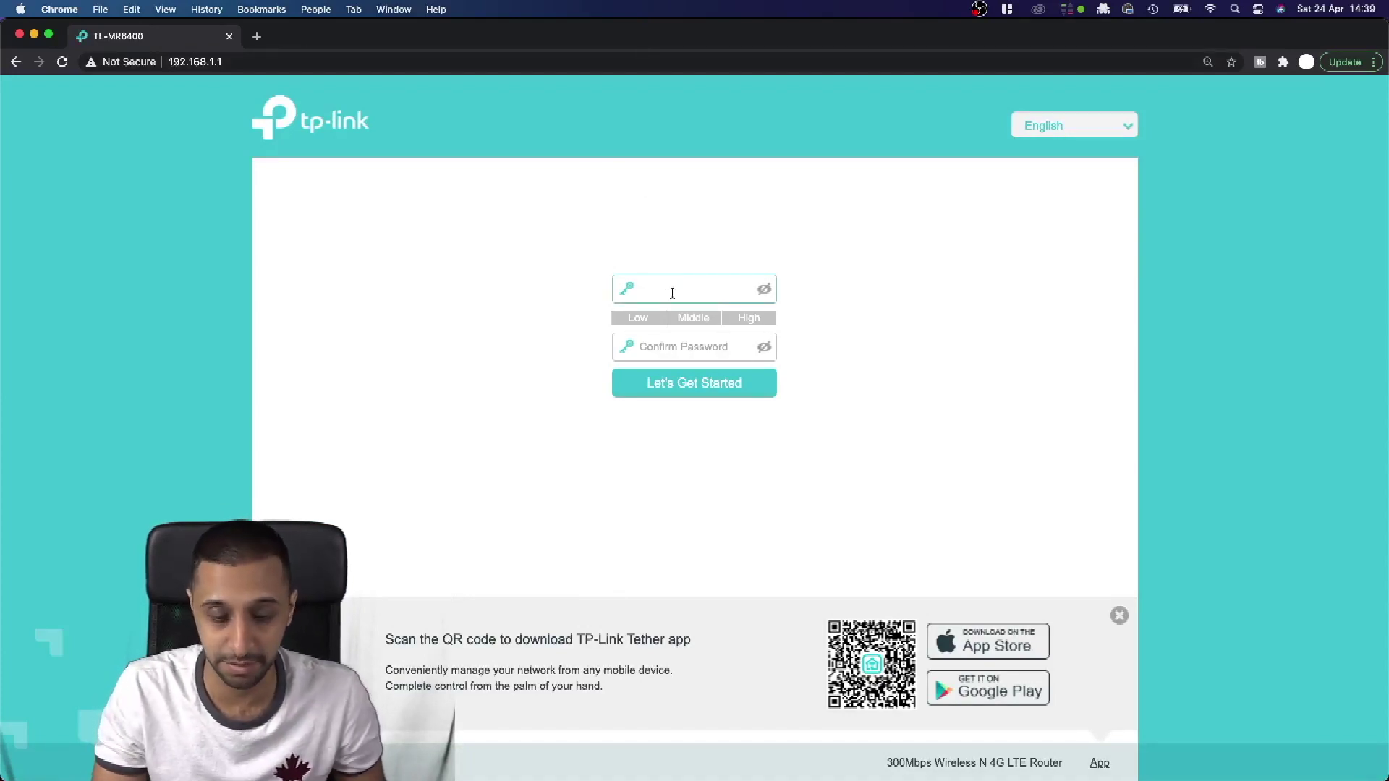
type("admin1")
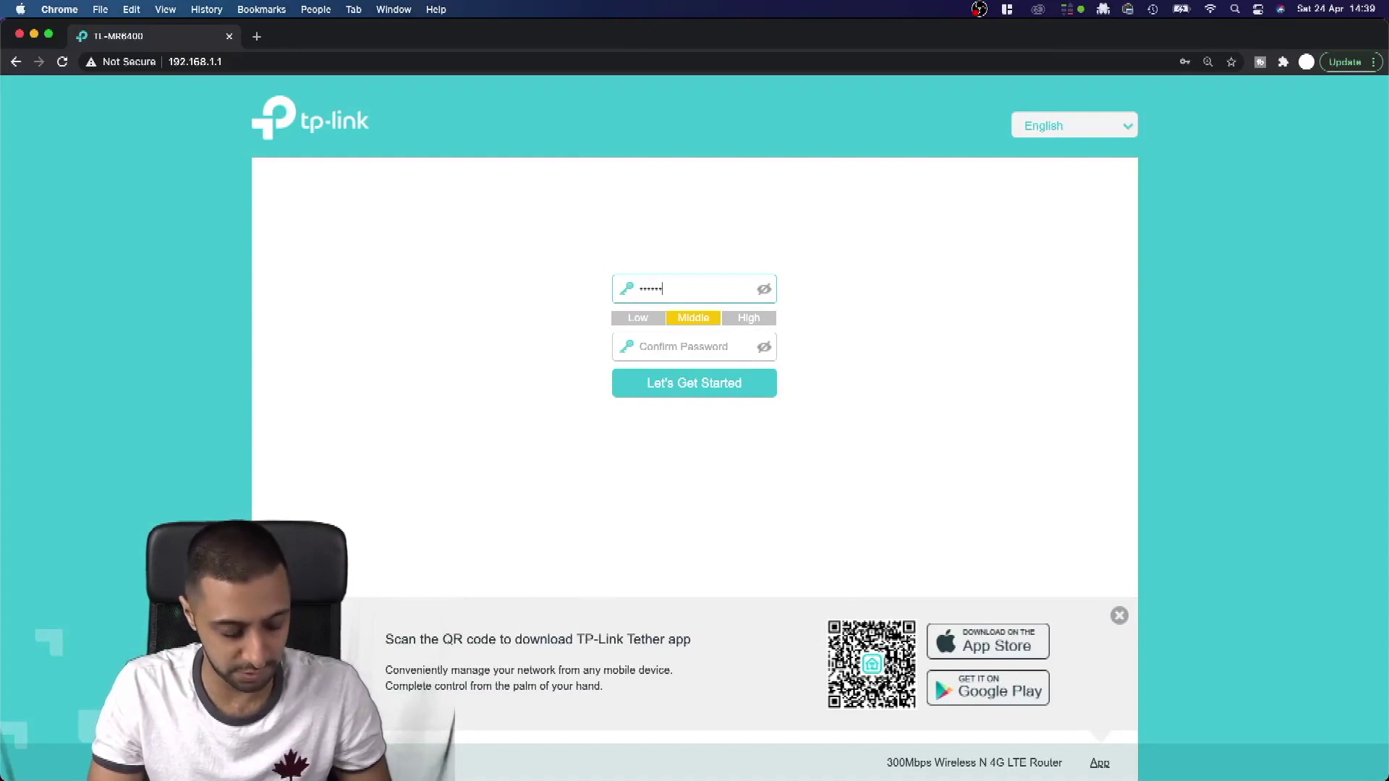
type("234")
key("Tab")
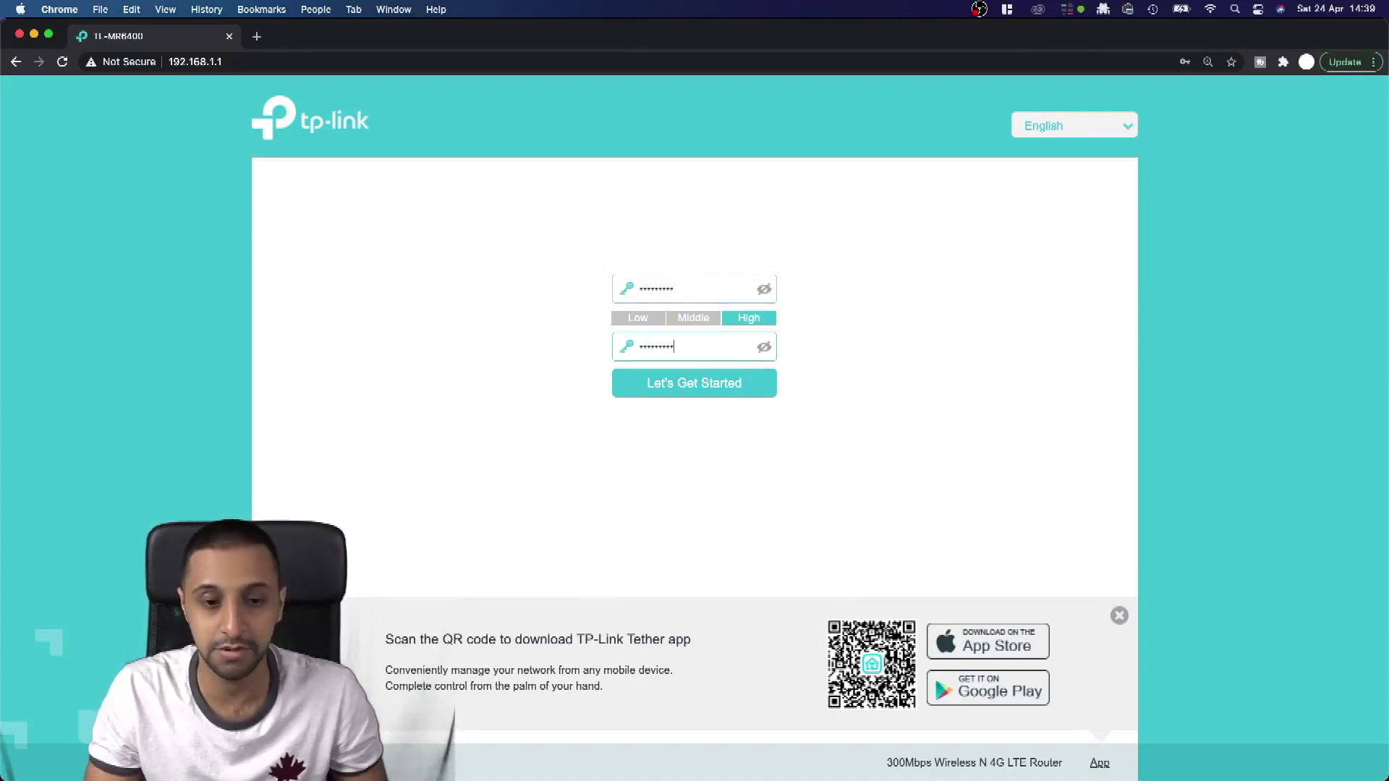
left_click(691, 387)
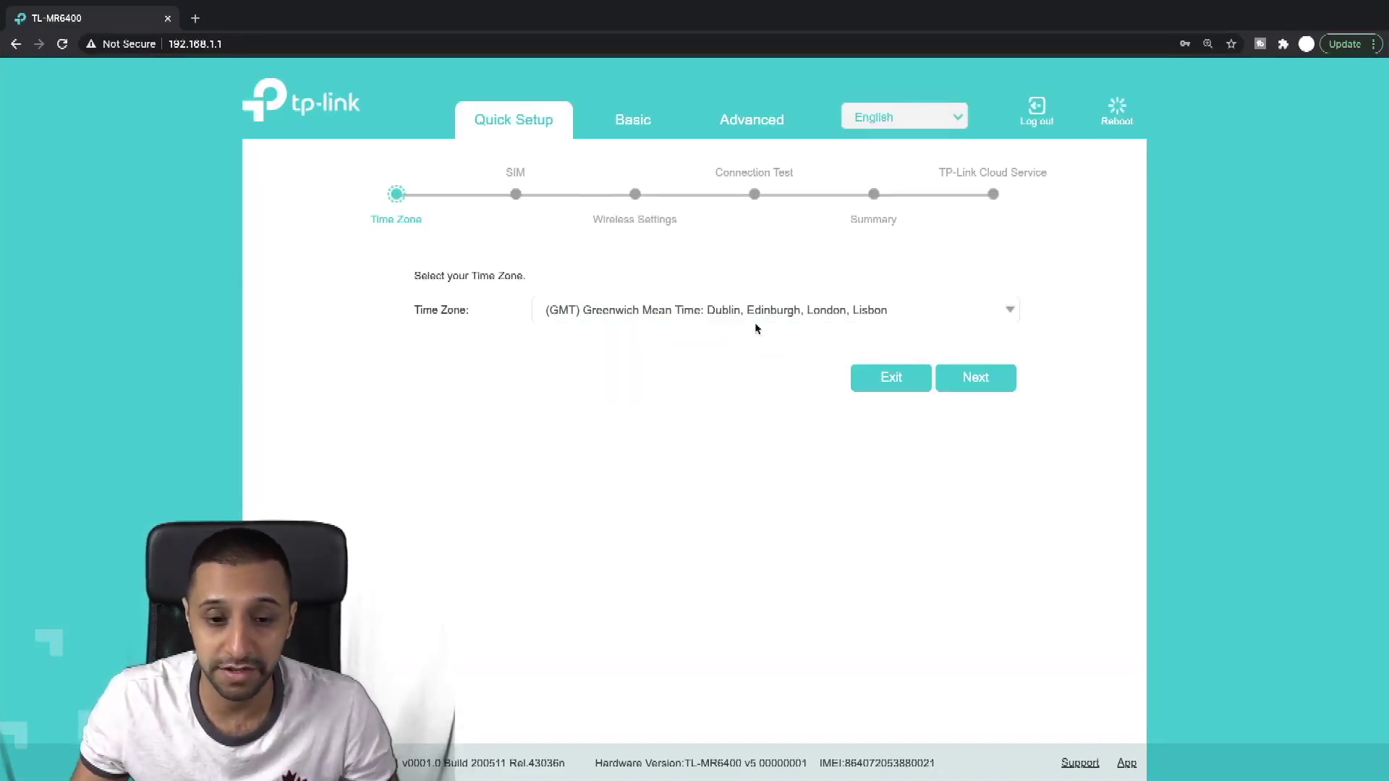
Step: Keep the GMT time zone and accept the GiffGaff SIM profile in Quick Setup
left_click(751, 317)
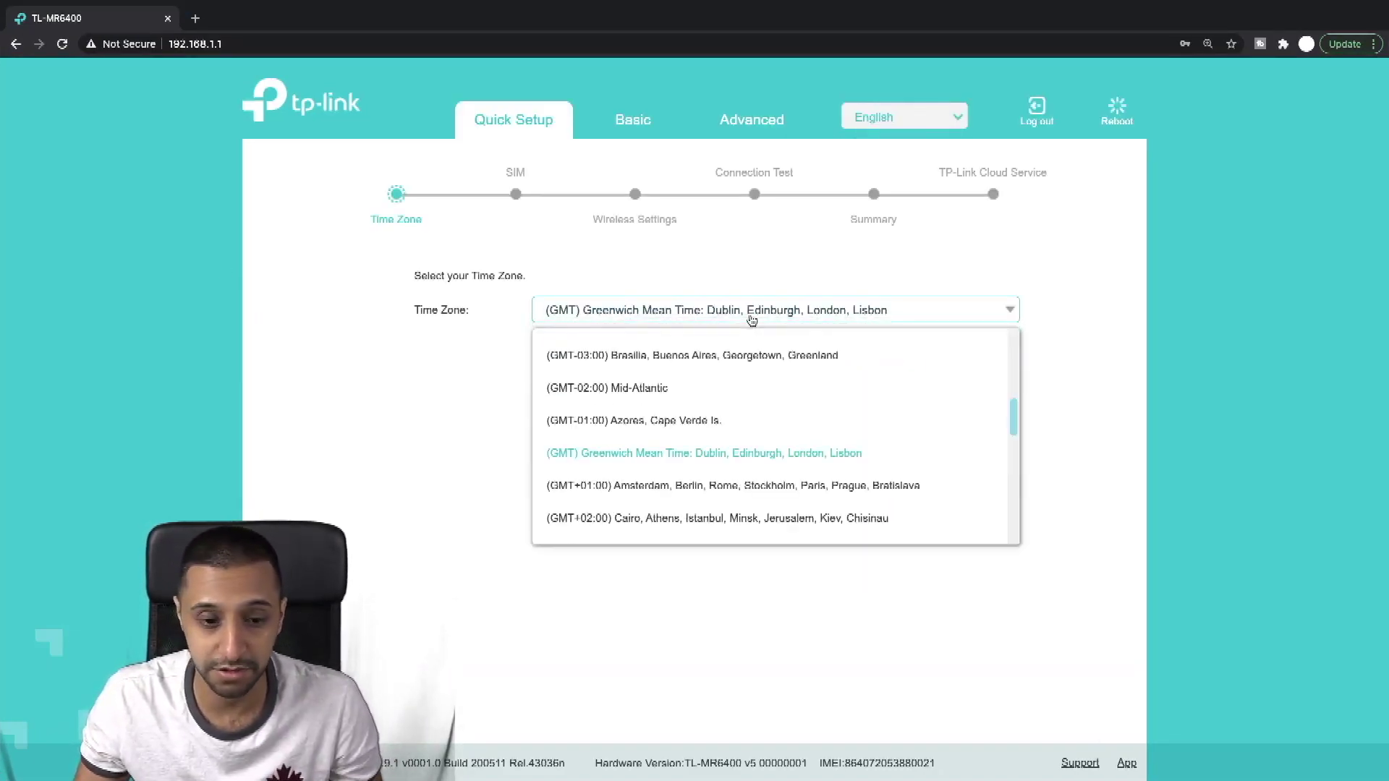
left_click(751, 320)
left_click(974, 376)
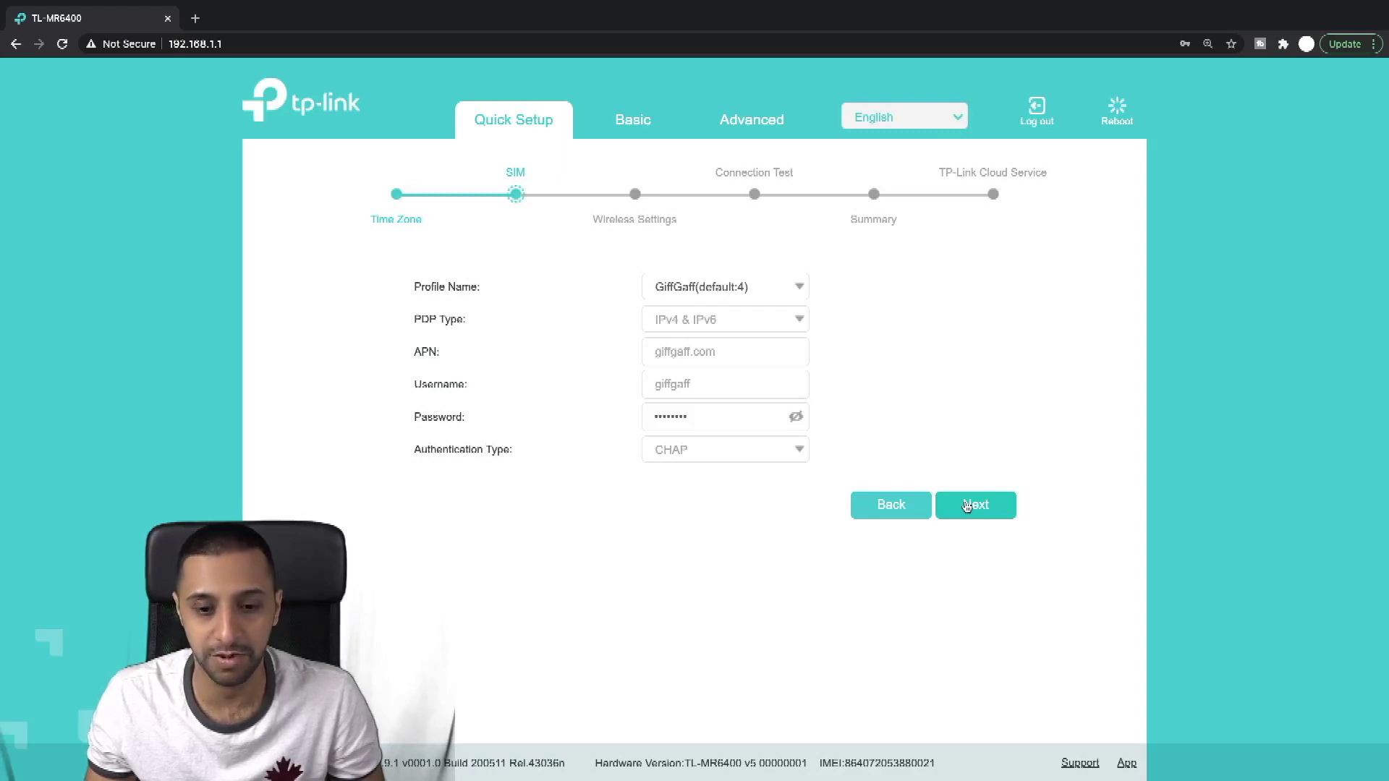
left_click(973, 506)
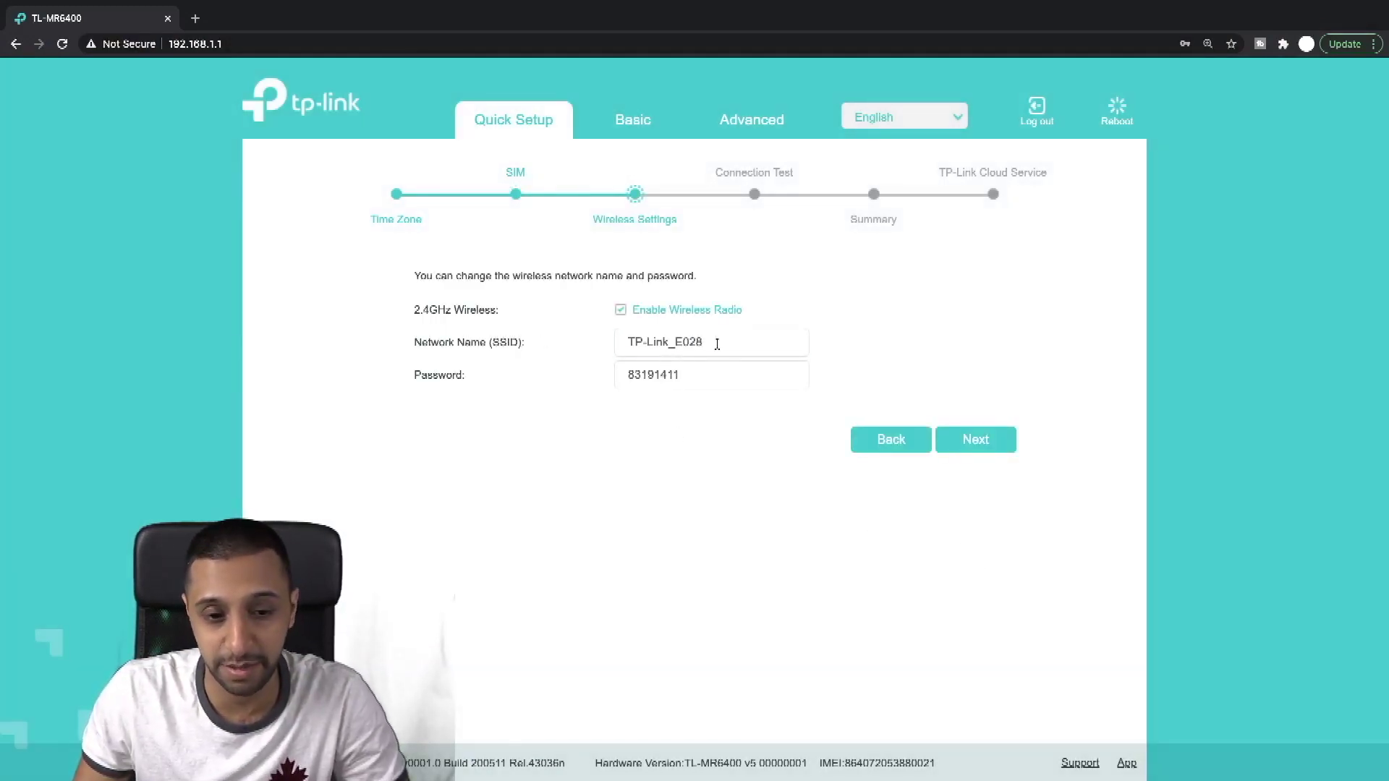
Step: Rename the Wi-Fi network to 'Network' with a new password and save
left_click_drag(717, 345, 604, 350)
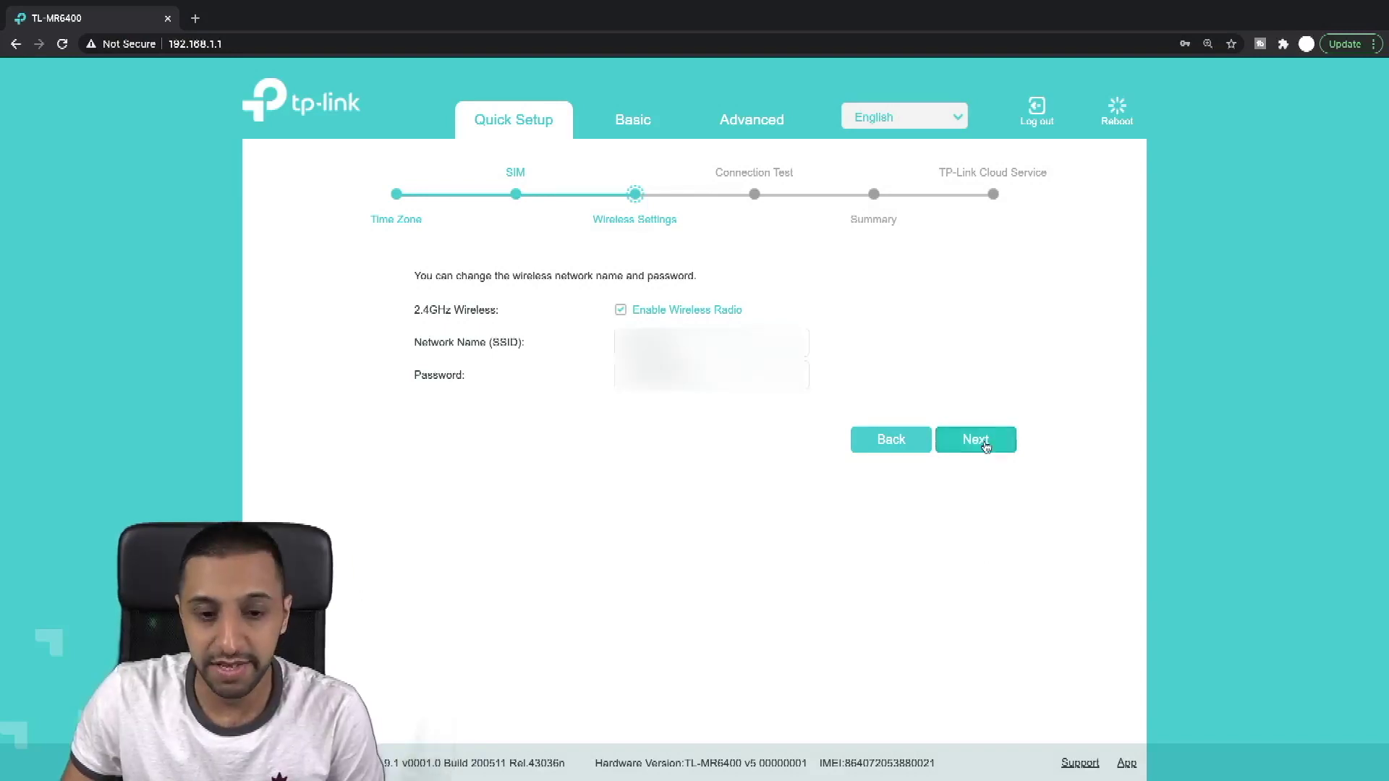
left_click(973, 440)
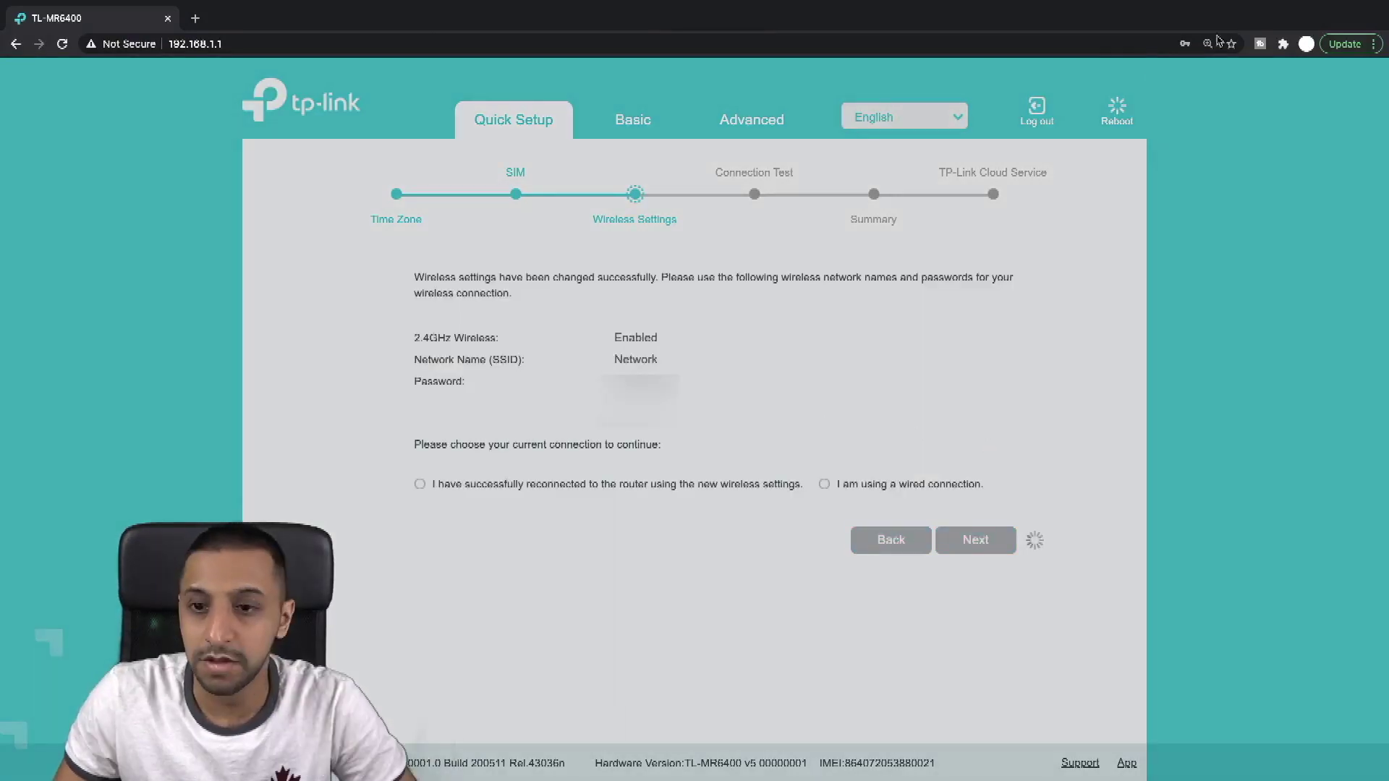
mouse_move(1237, 4)
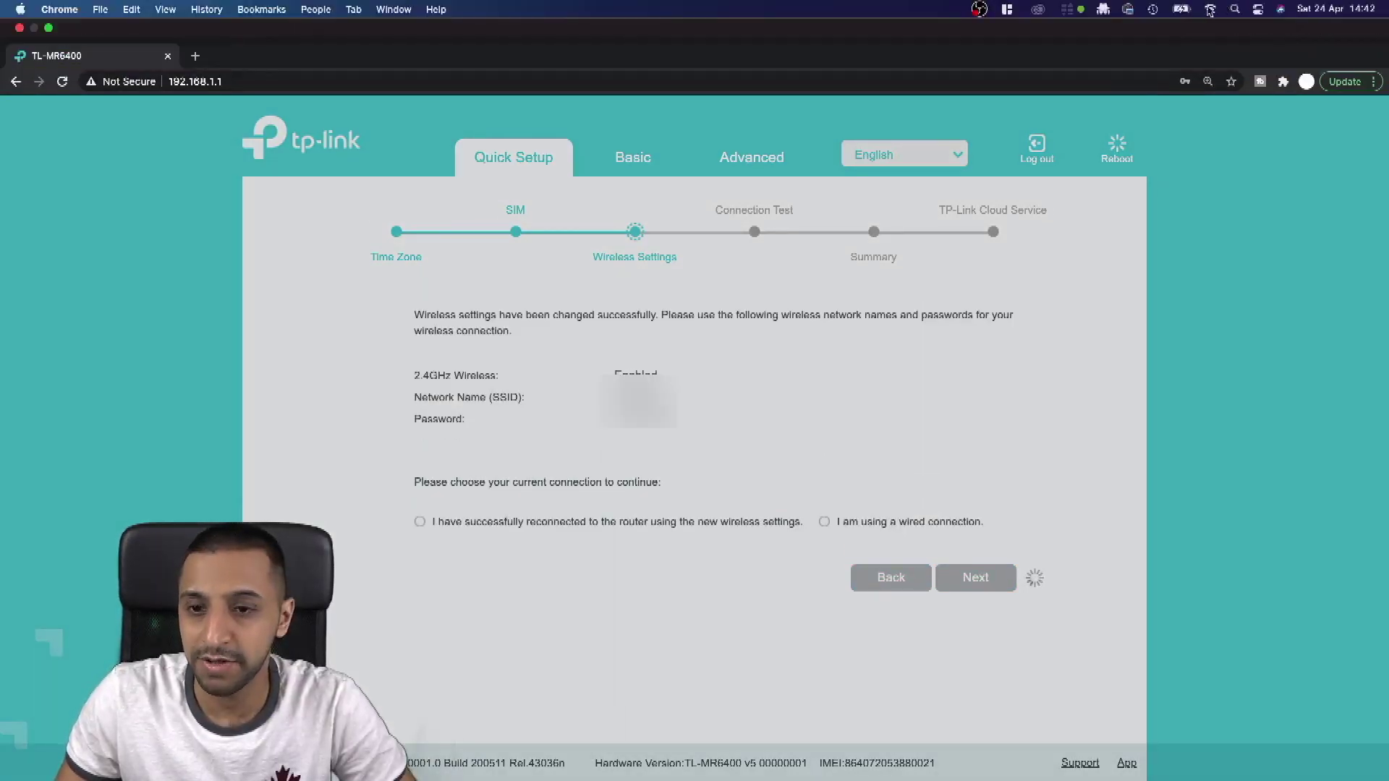
left_click(1209, 9)
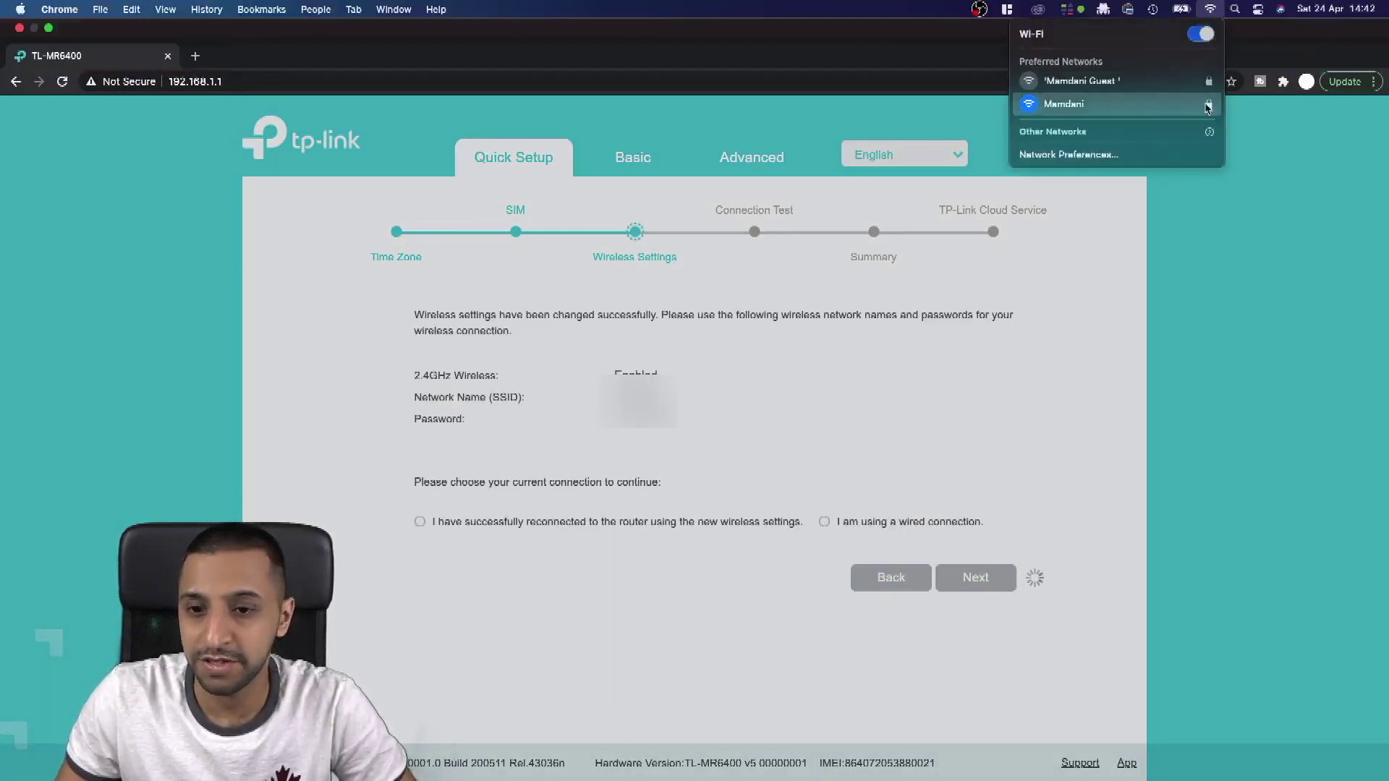
Step: Reconnect the Mac to the renamed Wi-Fi network 'Network' using its password
left_click(1085, 154)
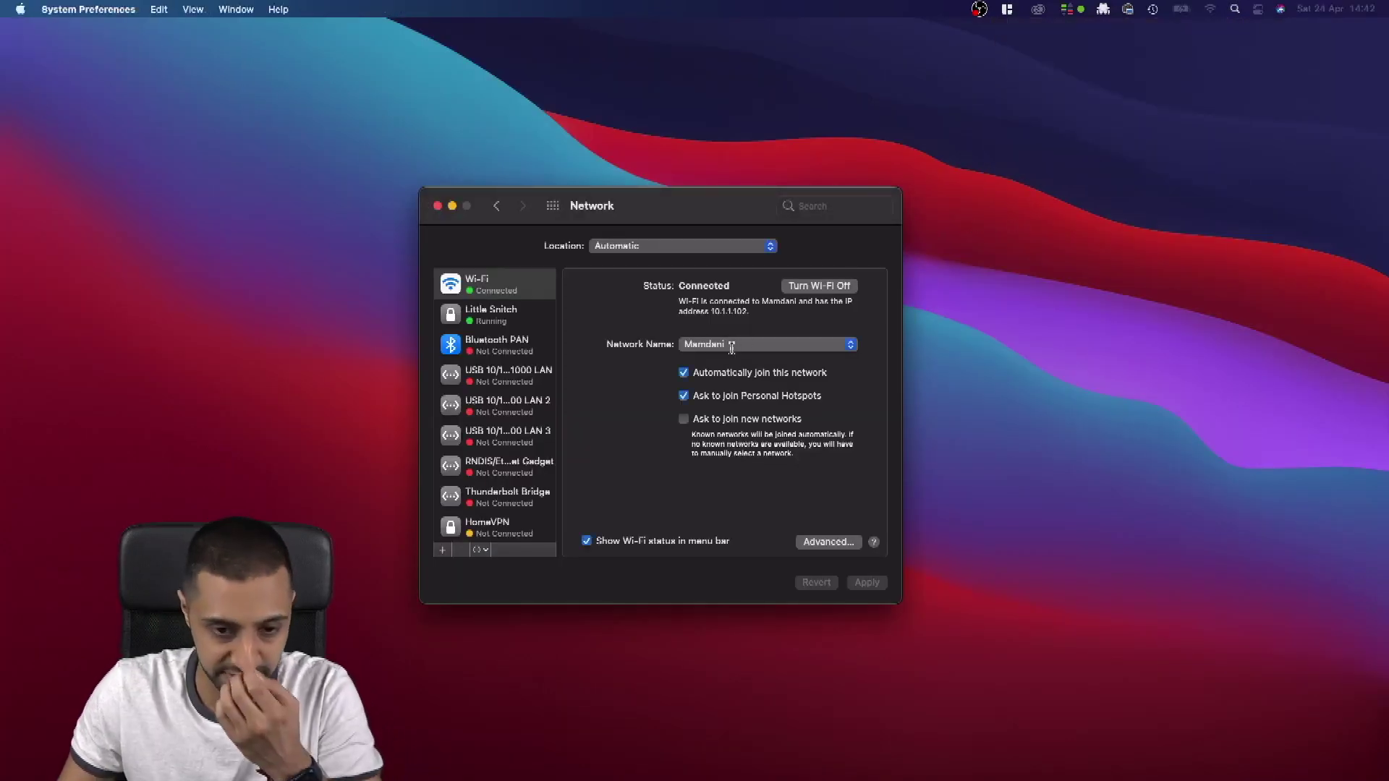
left_click(719, 346)
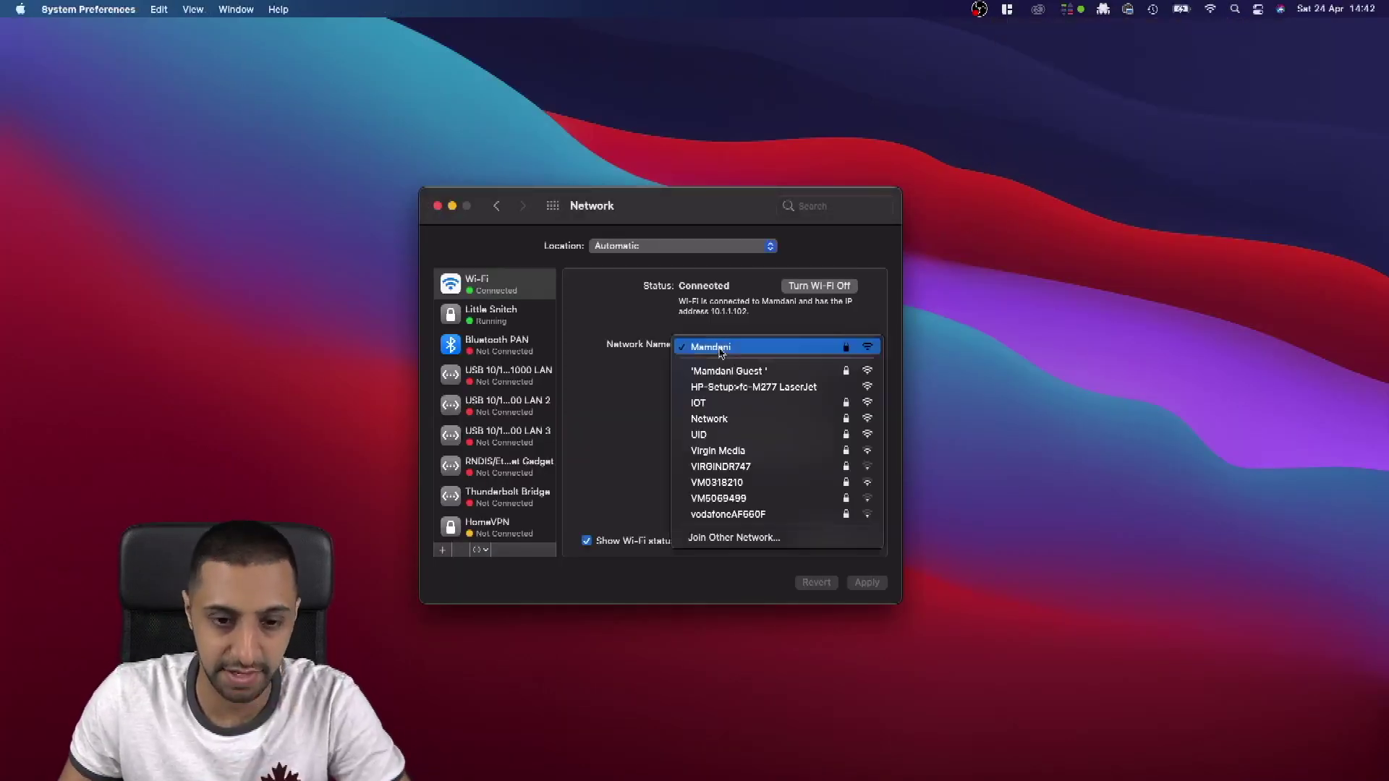
left_click(730, 420)
left_click(722, 468)
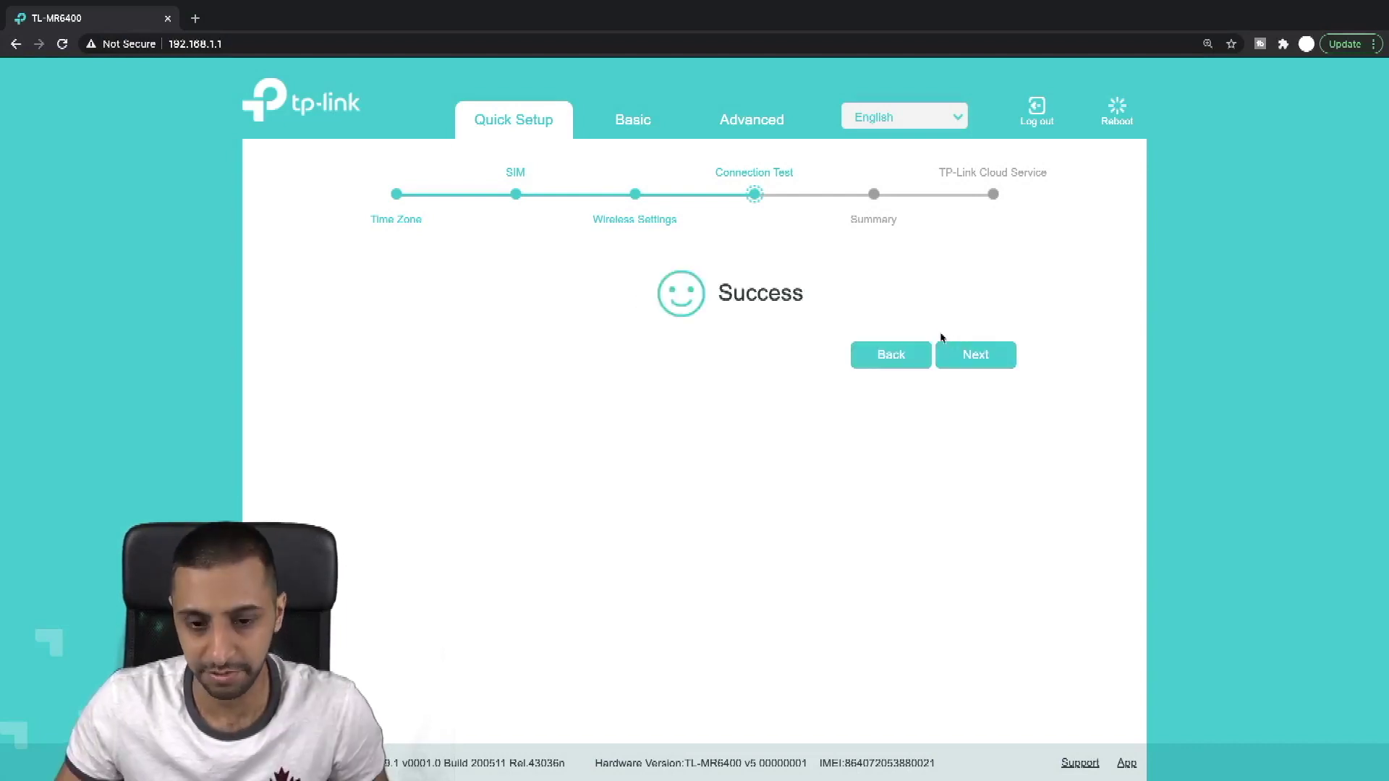
Step: Pass the successful connection test and summary, then choose Log In Later for TP-Link Cloud
left_click(960, 354)
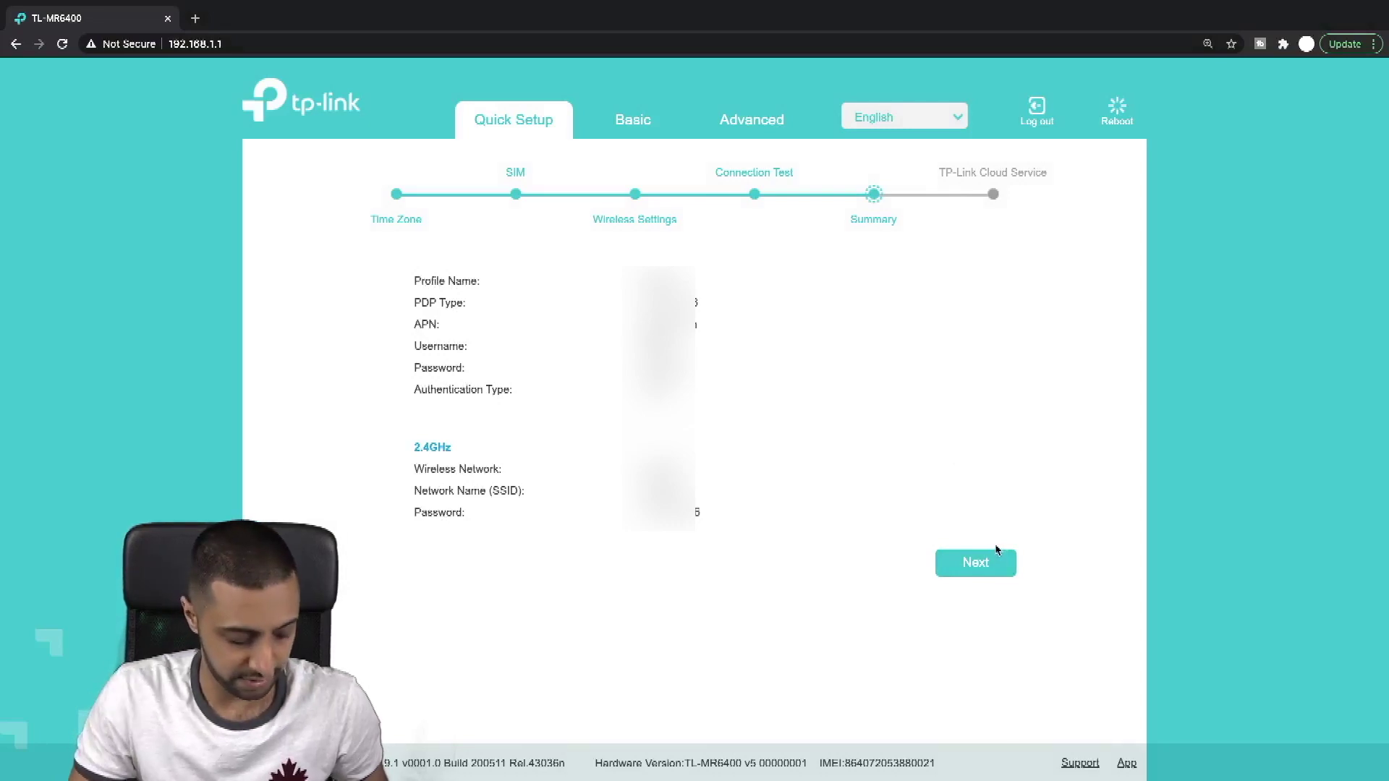
key("Print")
left_click(985, 562)
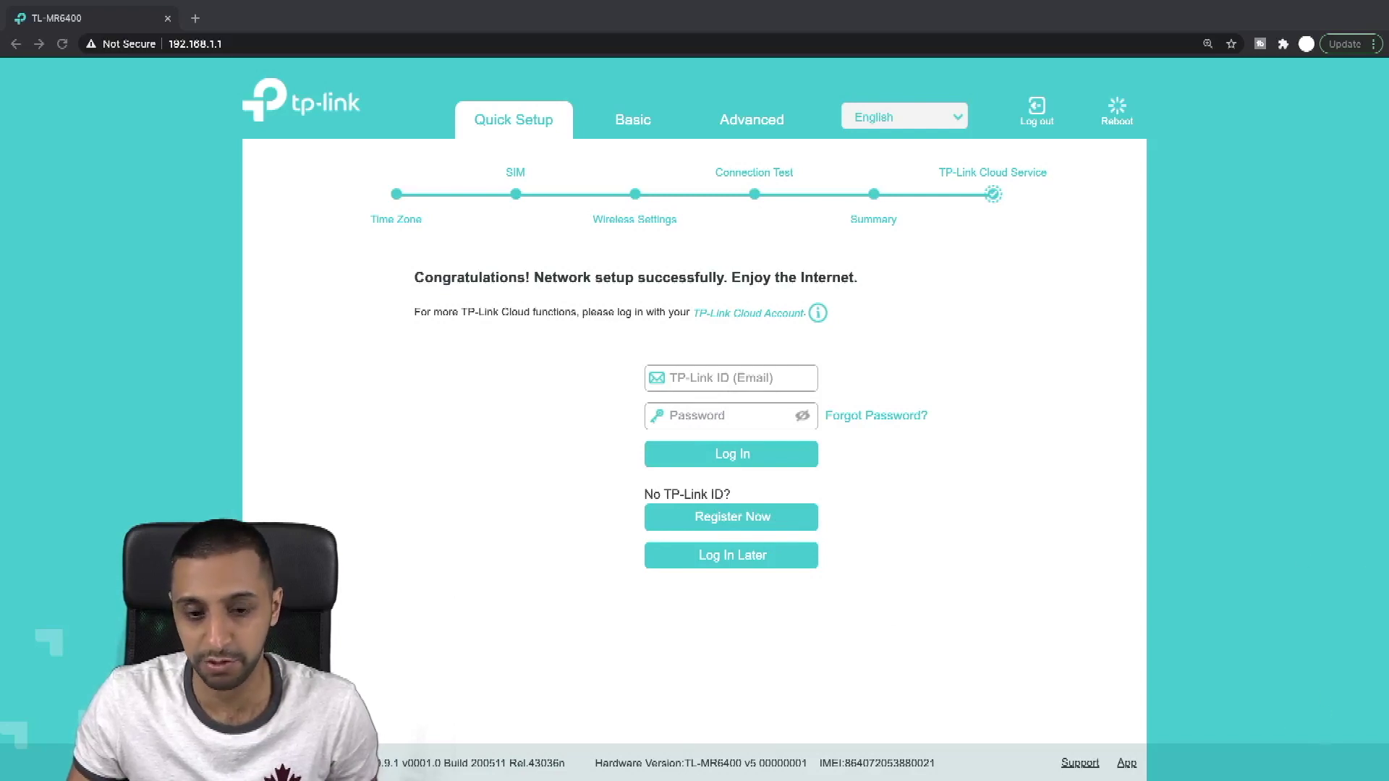
left_click(633, 120)
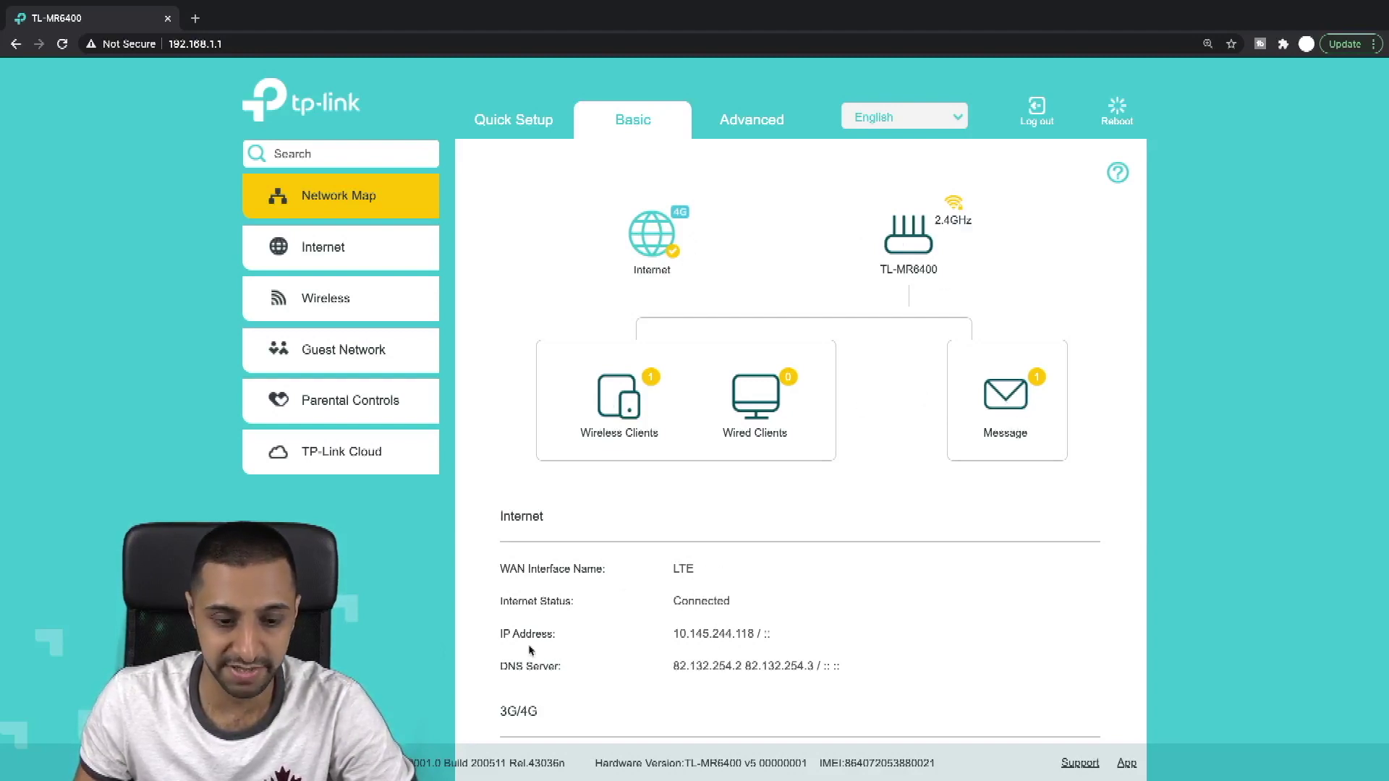
Step: Search 'speed test' in a new tab, run it (14.6 Mbps down, 3.98 up), and return to the router tab
left_click(188, 26)
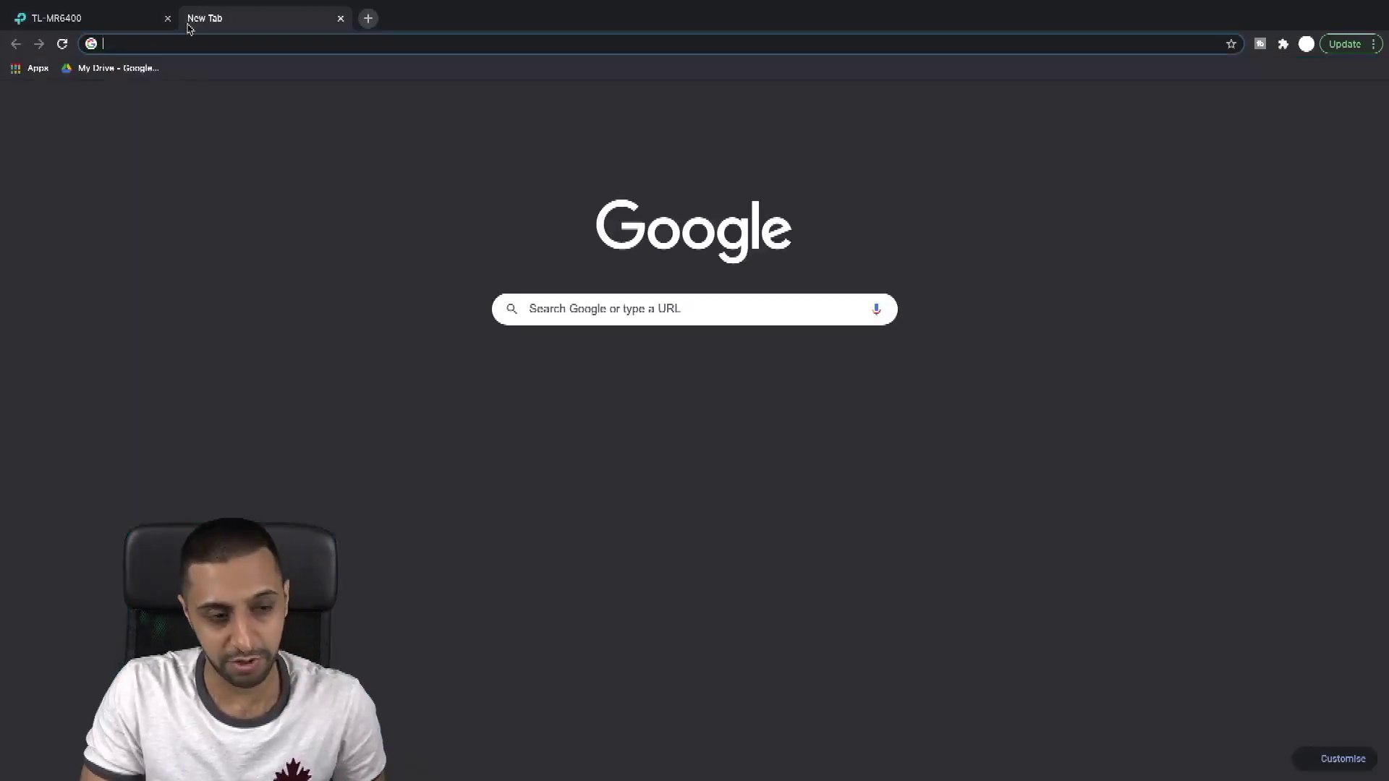
type("speed")
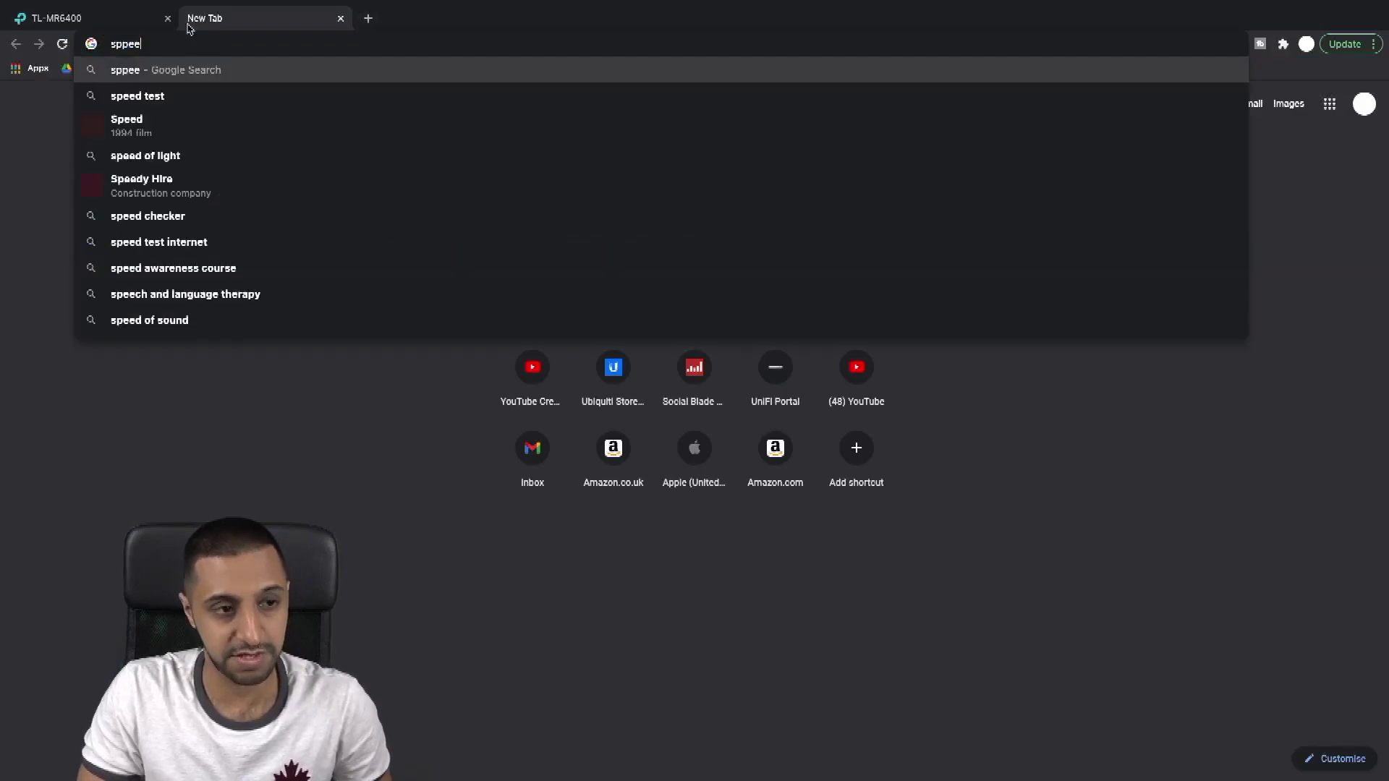
key("BackSpace")
key("BackSpace")
key("BackSpace")
type("p")
key("Down")
key("Return")
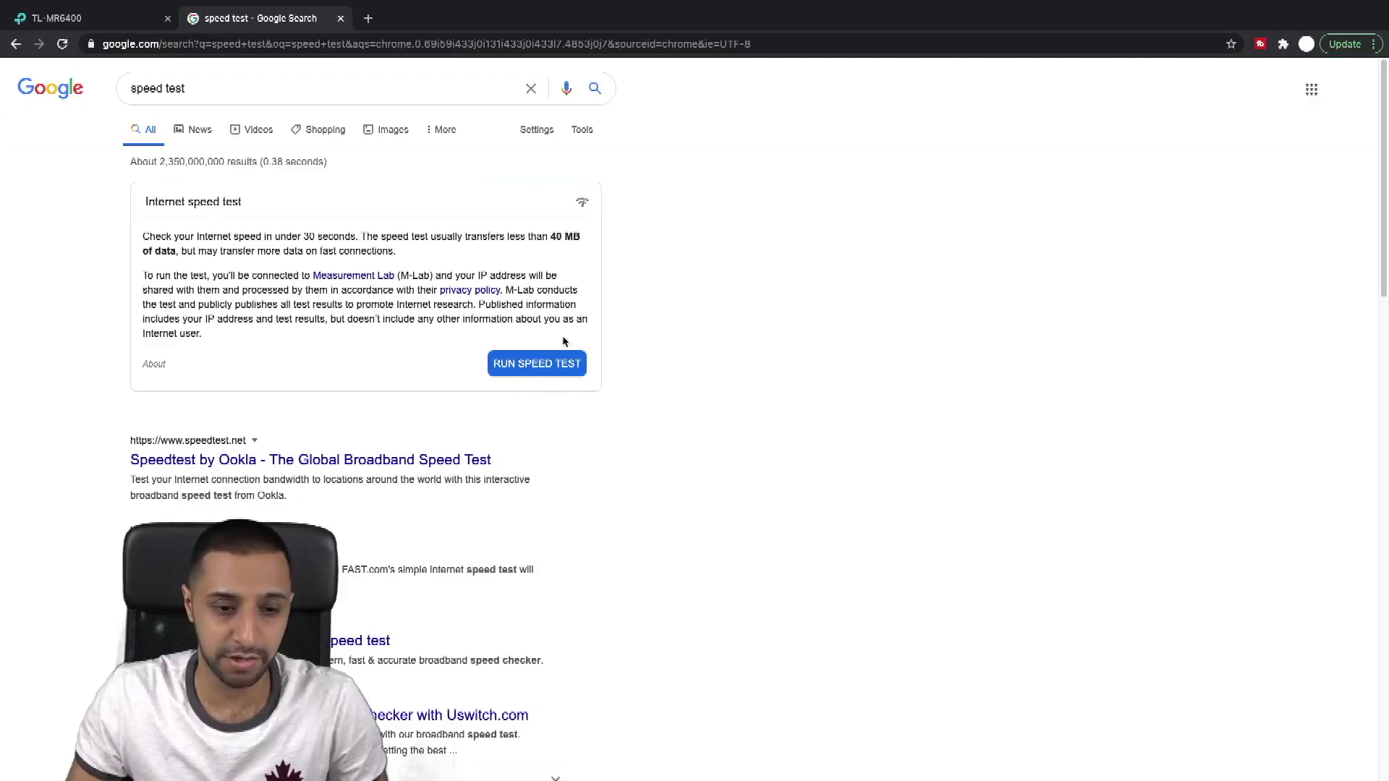
left_click(541, 362)
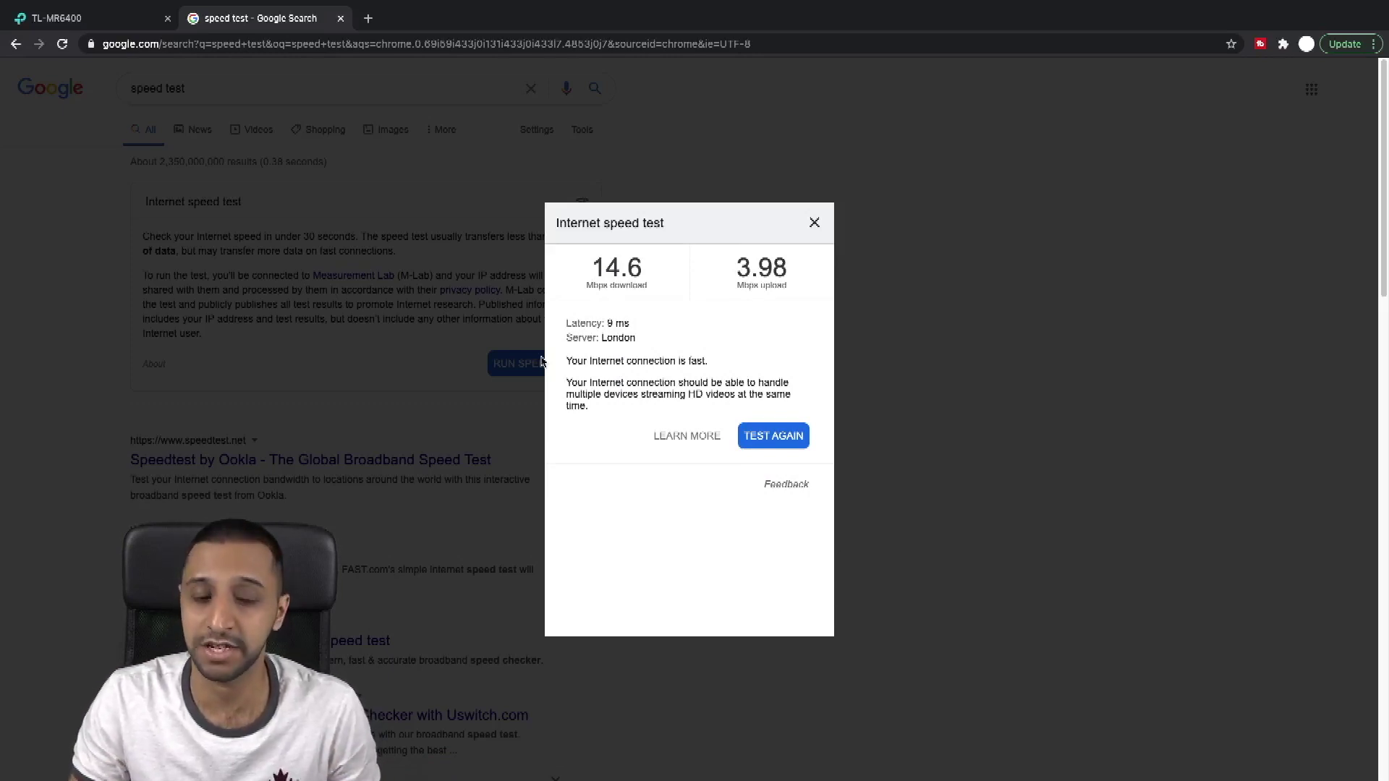
key("ctrl+Page_Up")
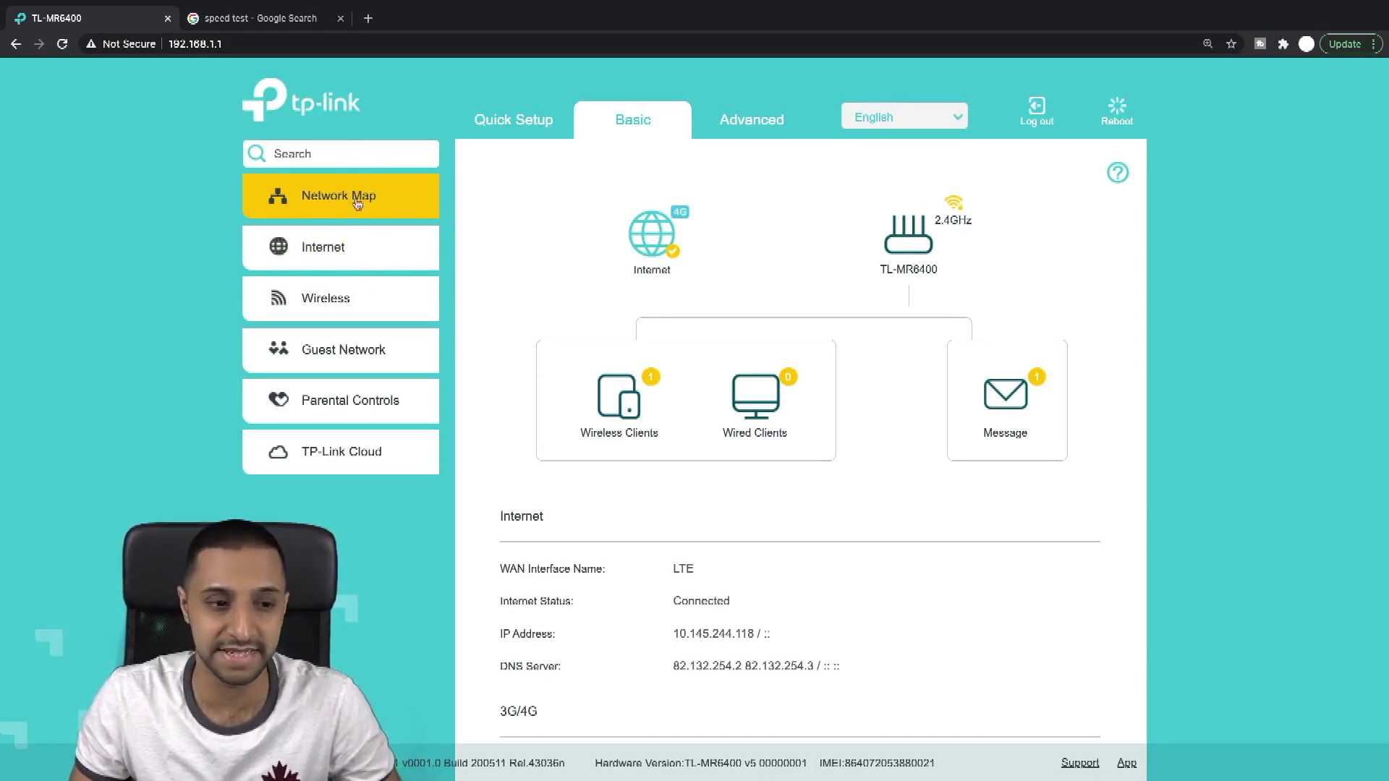
scroll(535, 311, "down", 4)
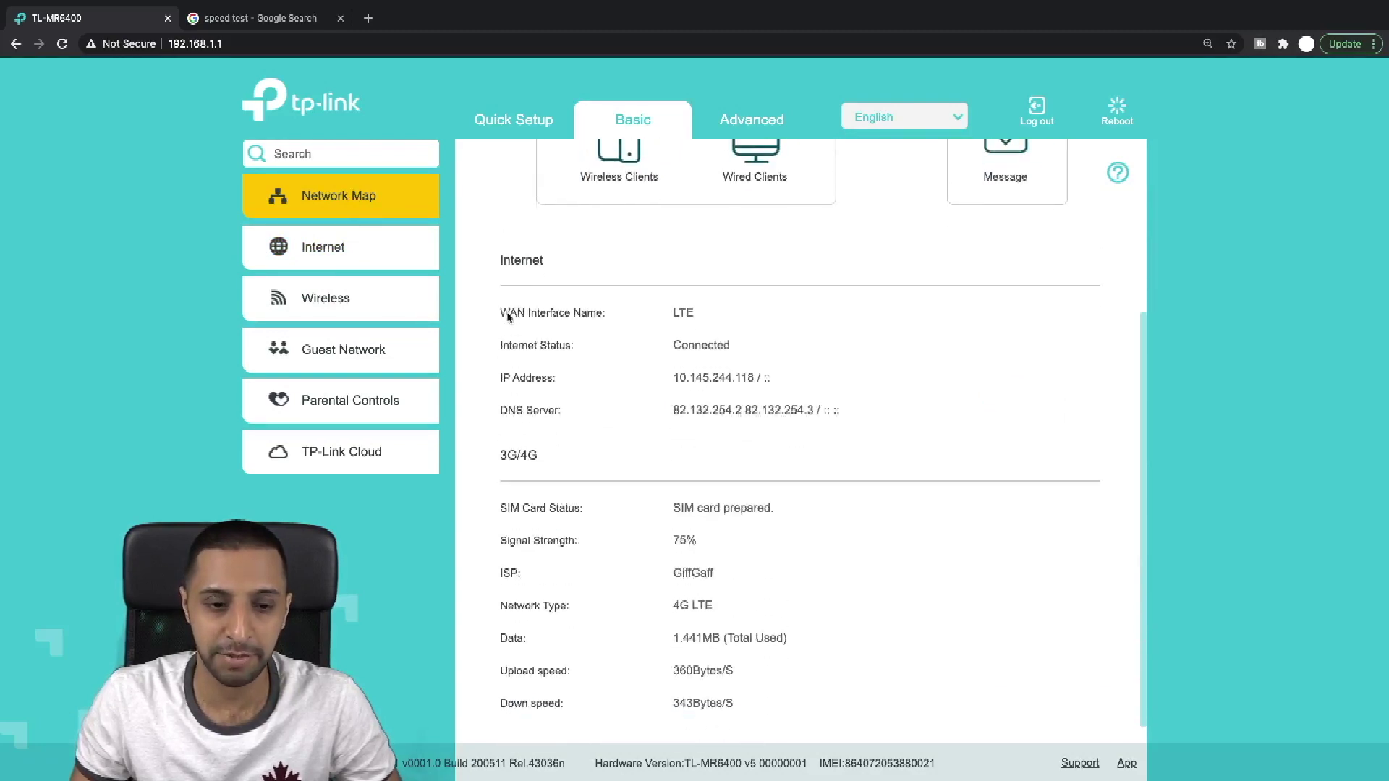
scroll(635, 660, "up", 4)
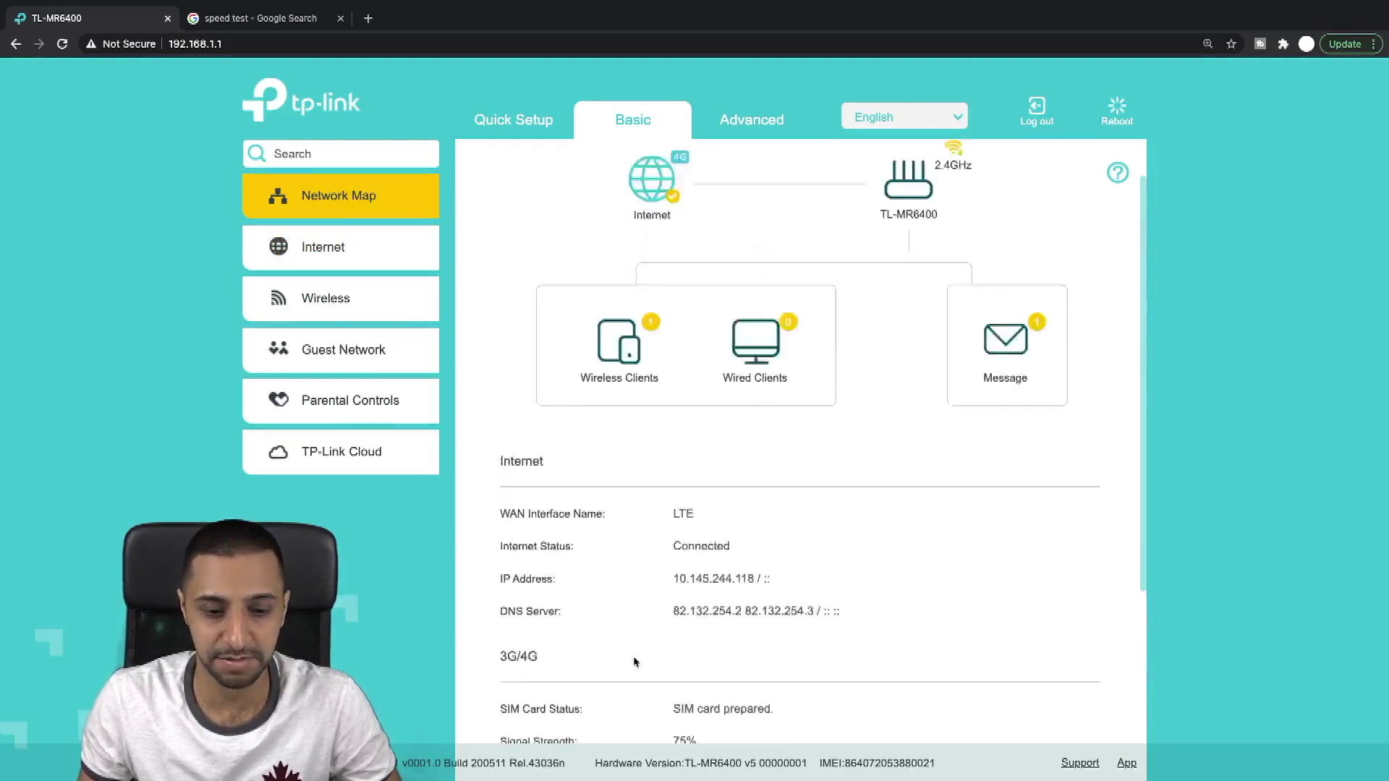
scroll(723, 565, "down", 3)
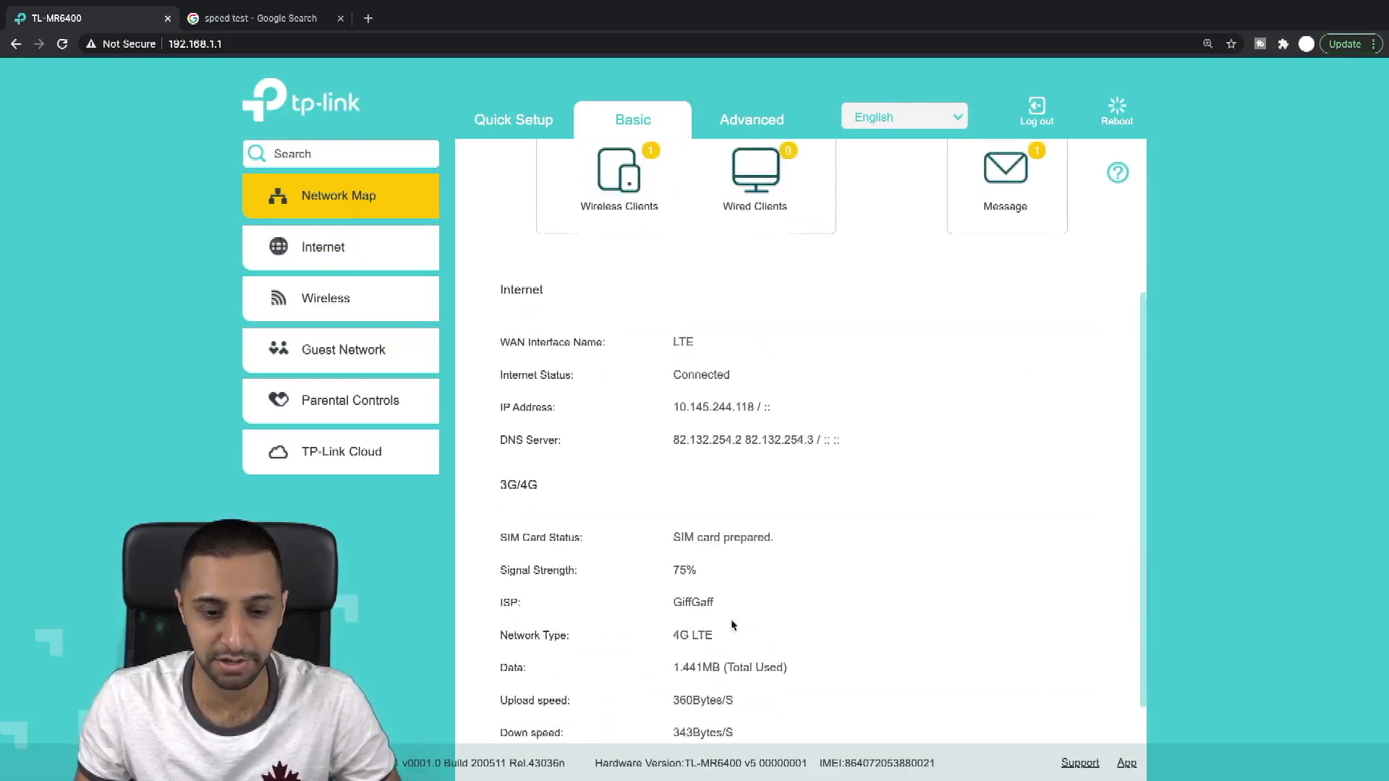
scroll(701, 642, "up", 2)
scroll(702, 642, "down", 3)
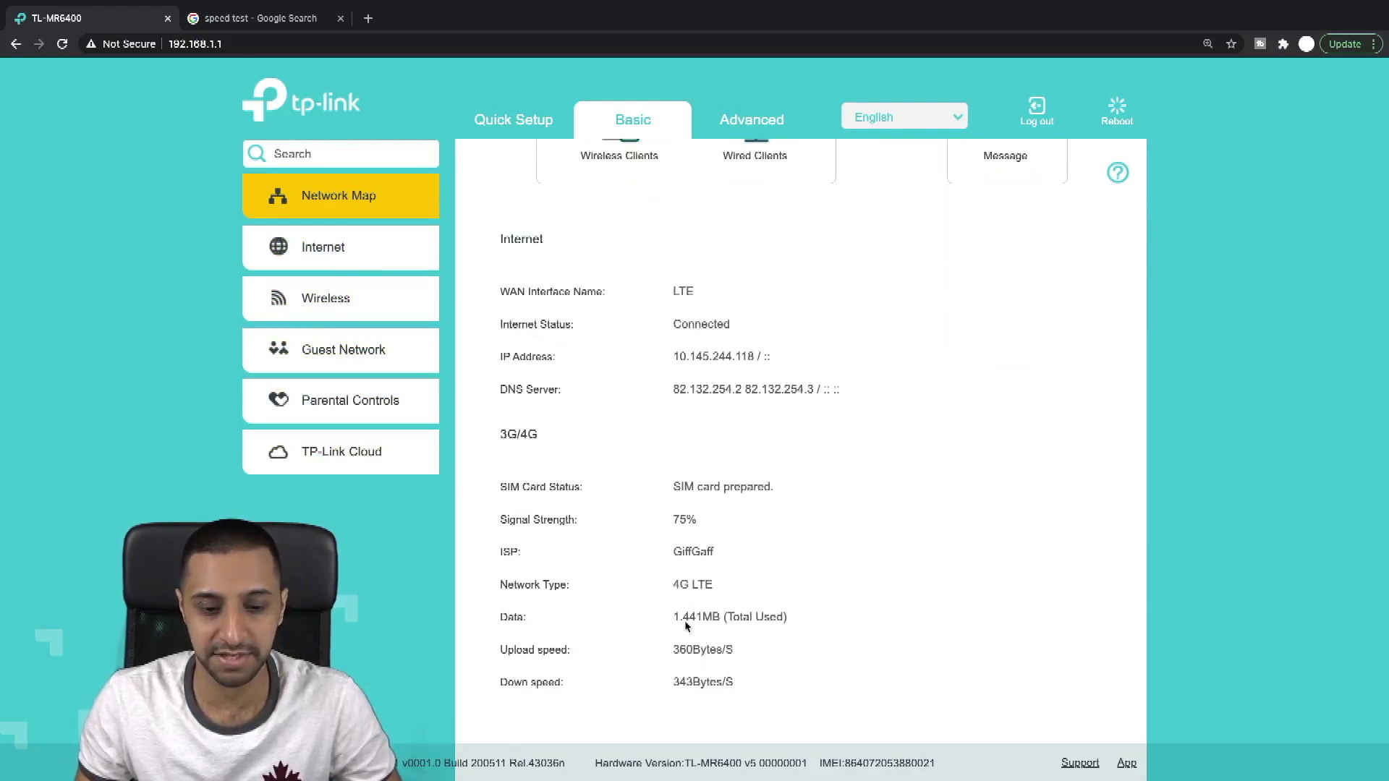
left_click_drag(682, 617, 671, 616)
Step: Review the Internet settings, keeping Network Mode at 4G Preferred
left_click(361, 252)
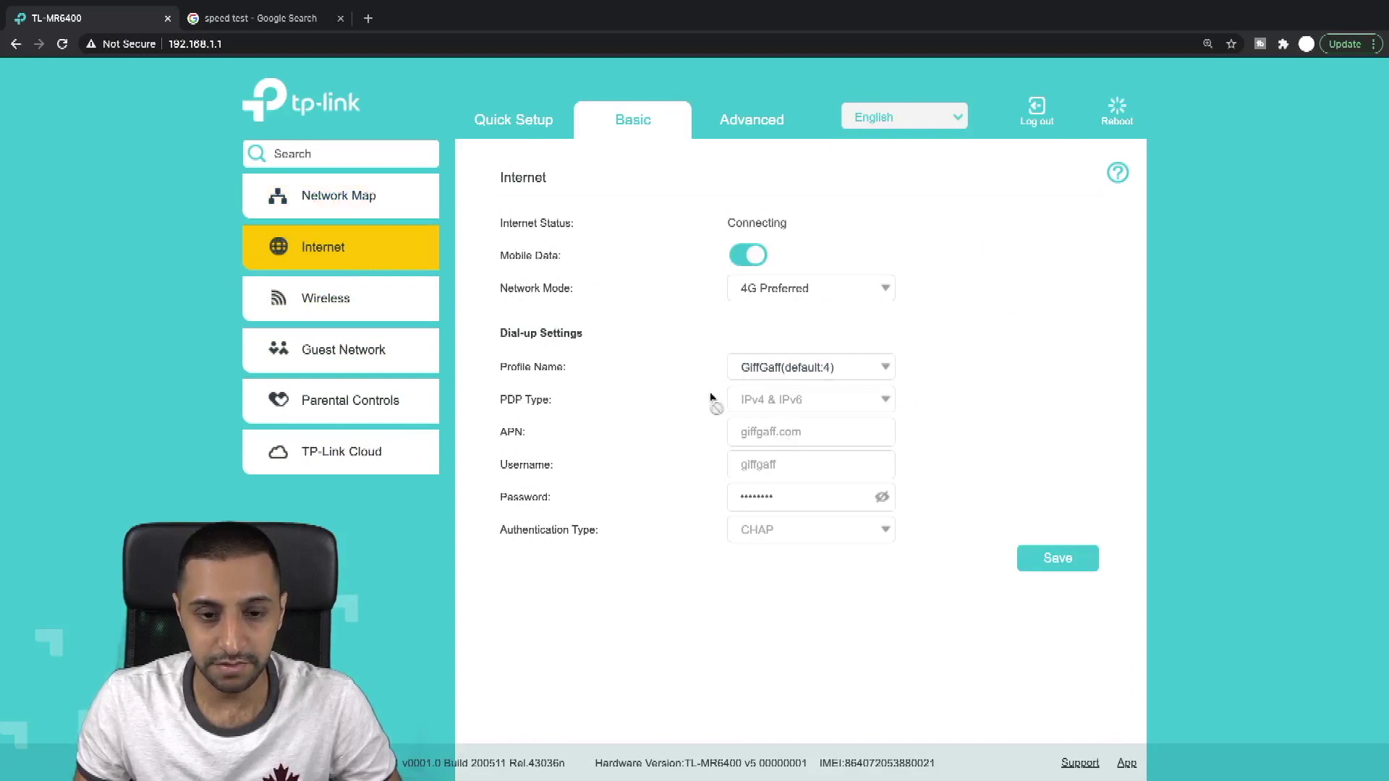
left_click(804, 293)
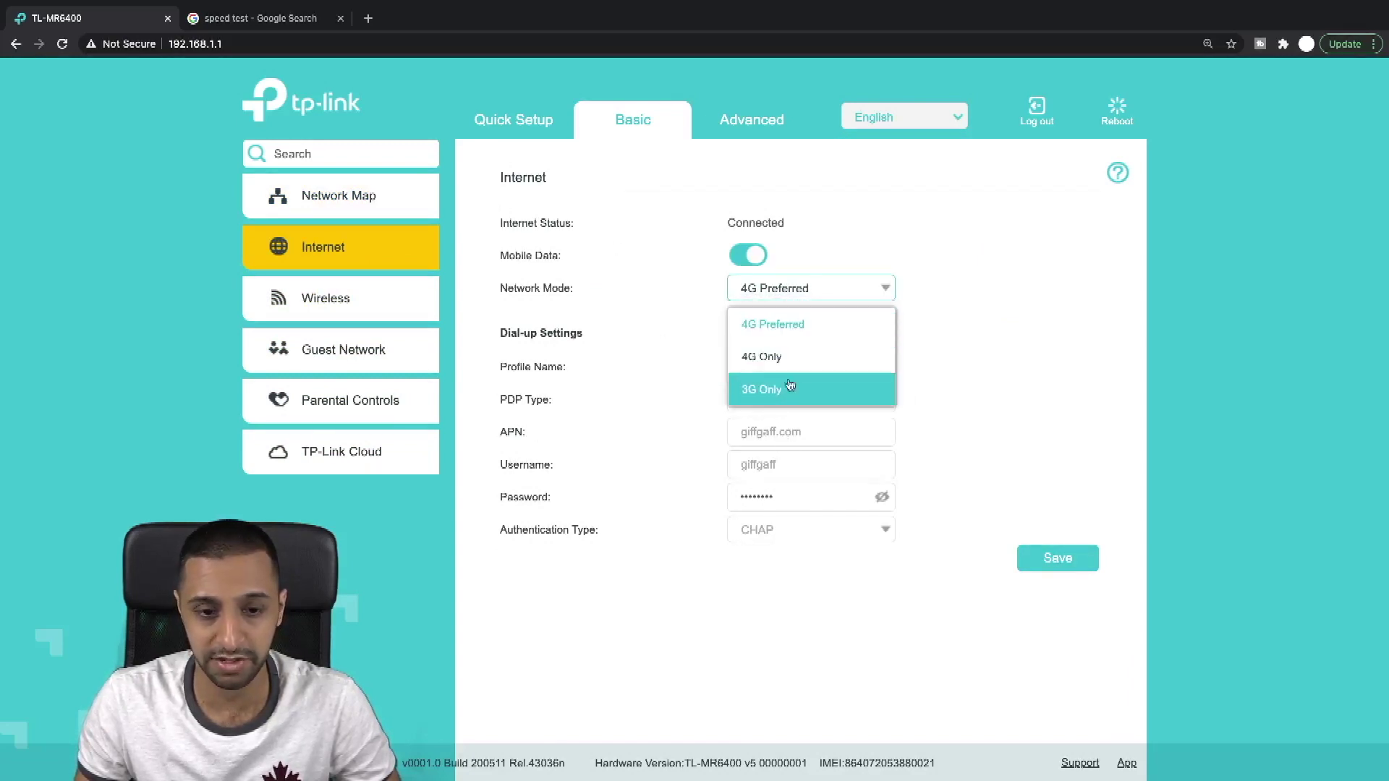
left_click(978, 330)
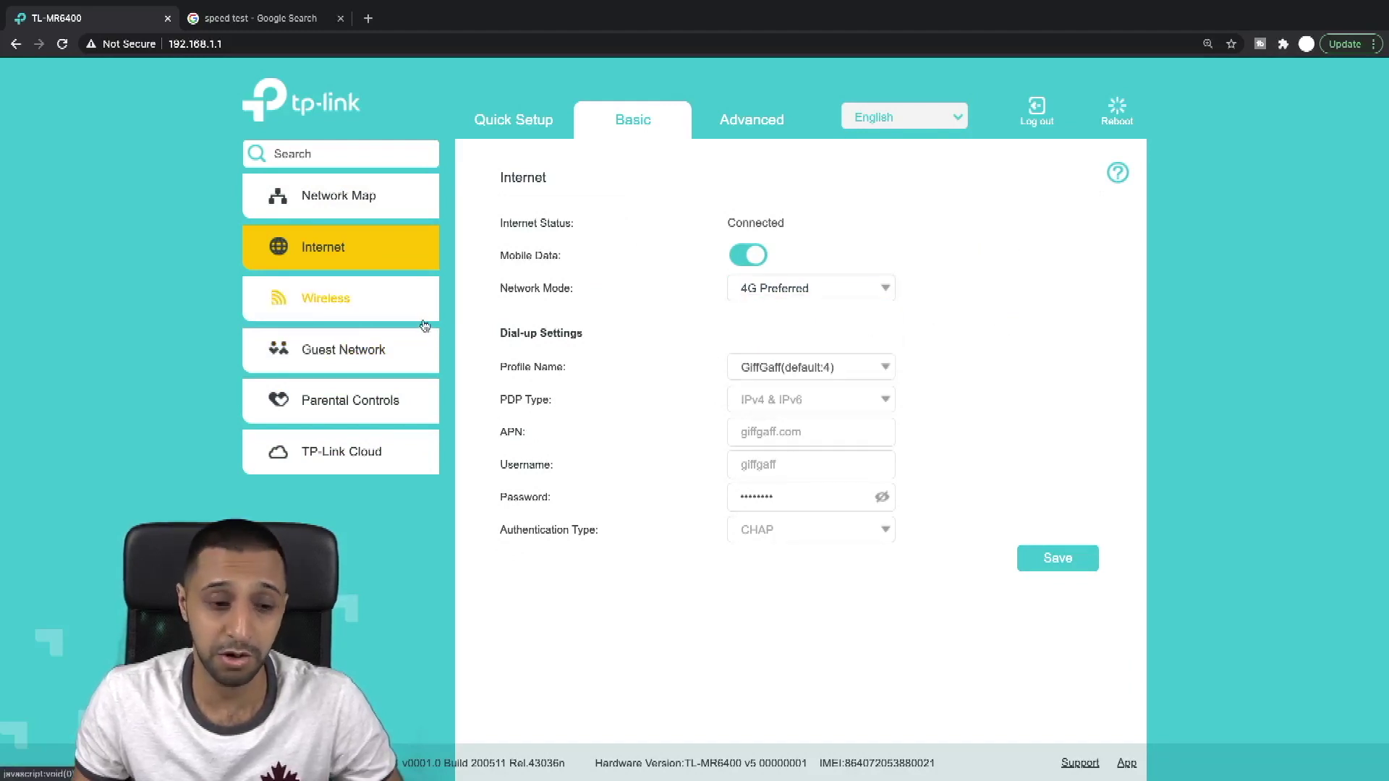
Step: View Wireless settings, then set Guest Network security to Set Password
left_click(369, 310)
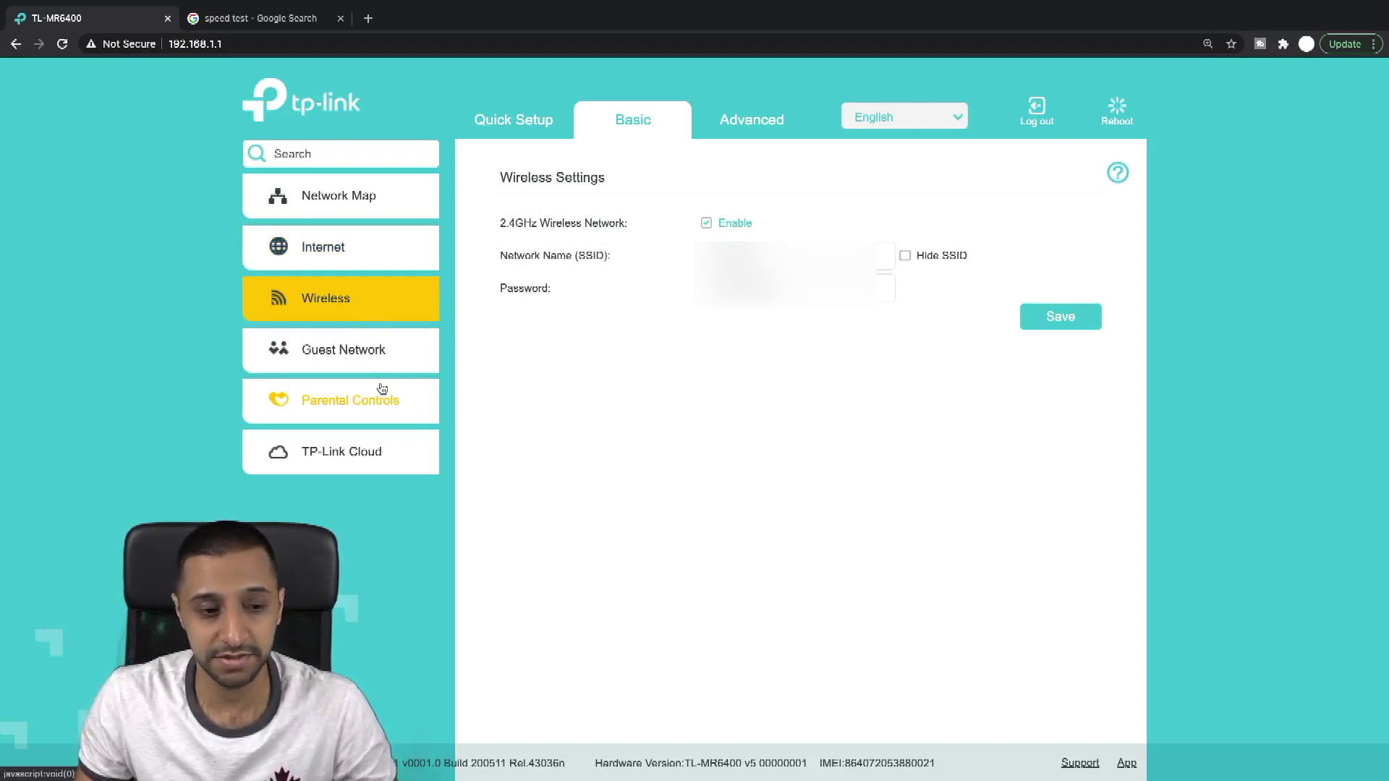
left_click(381, 359)
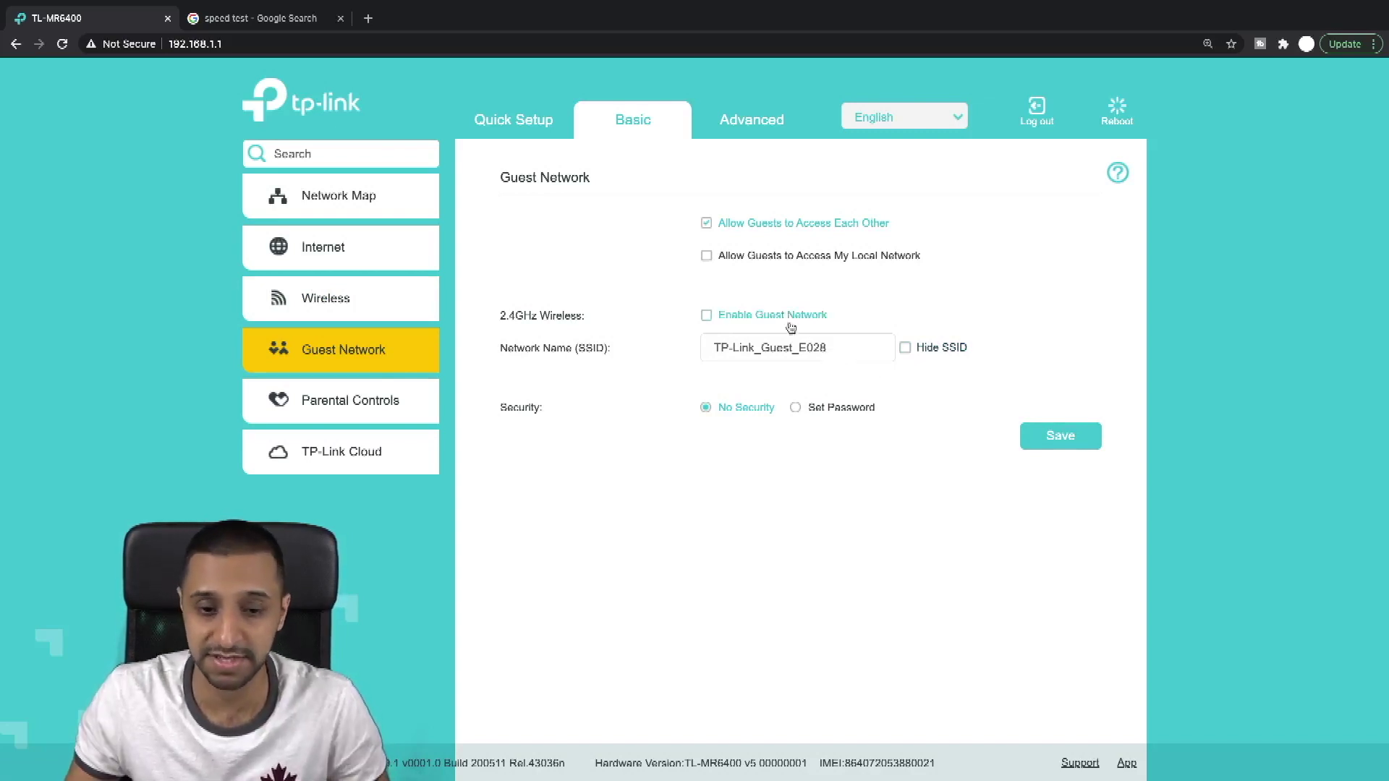
left_click(797, 408)
left_click(727, 317)
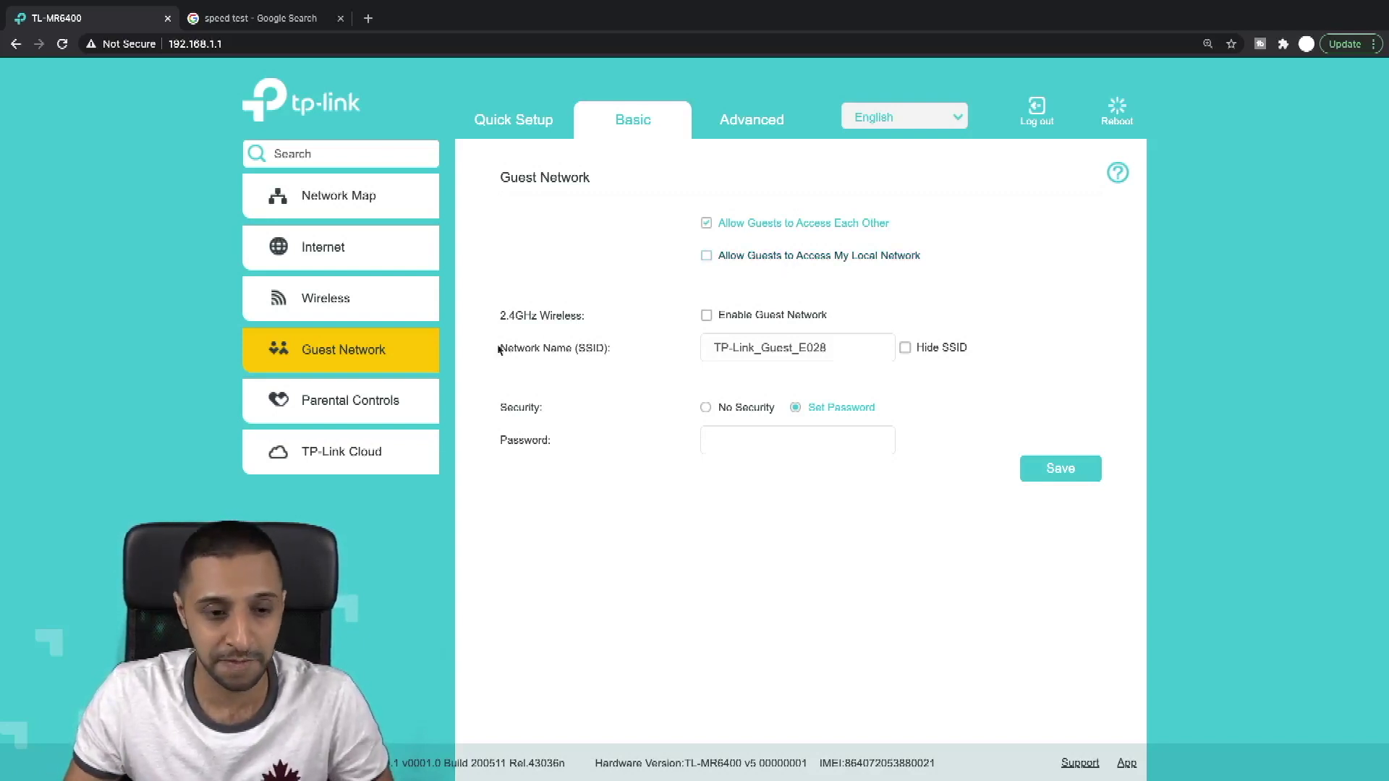
Step: Turn on Parental Controls and start adding a device entry
left_click(378, 399)
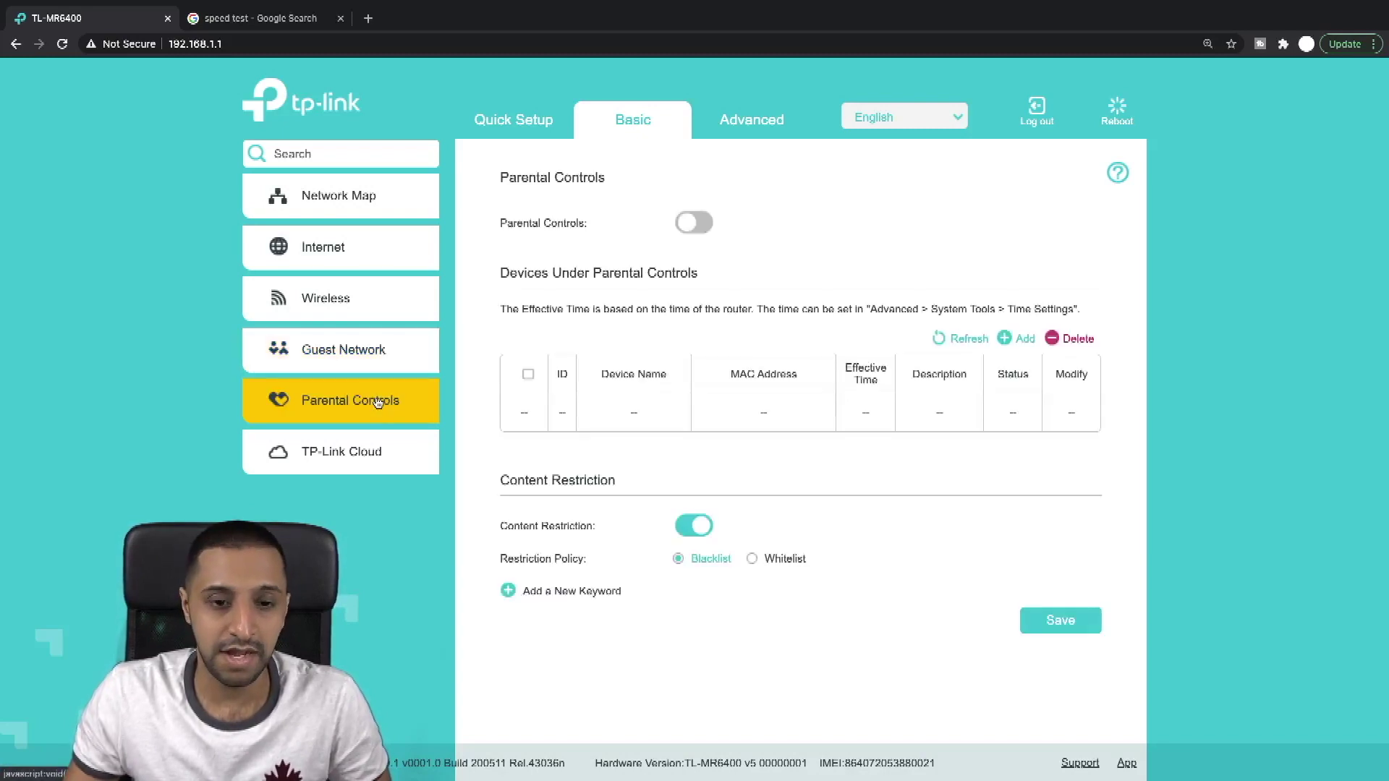
left_click(683, 222)
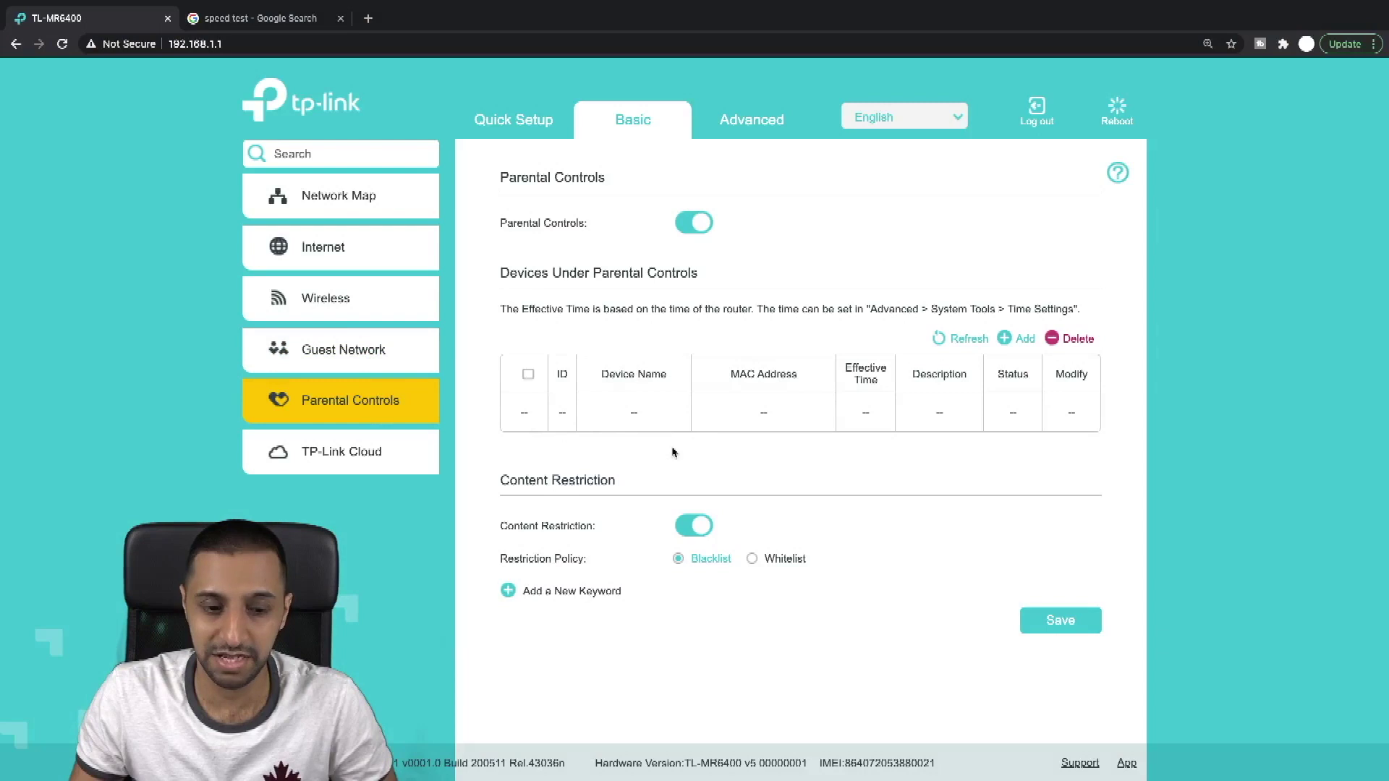
left_click(1010, 345)
left_click(740, 482)
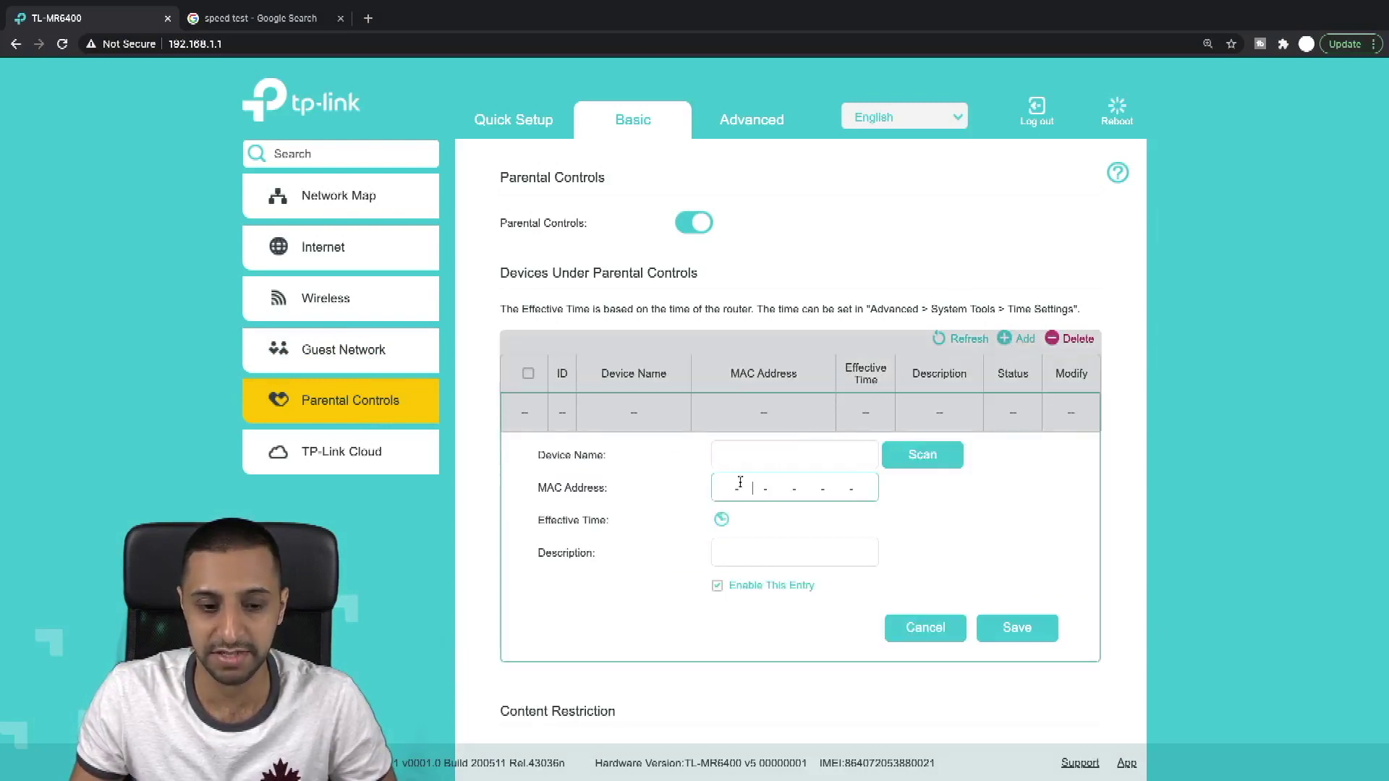
Step: View the Effective Time schedule, cancel the entry, disable Parental Controls, then visit TP-Link Cloud and Advanced Status
left_click(721, 518)
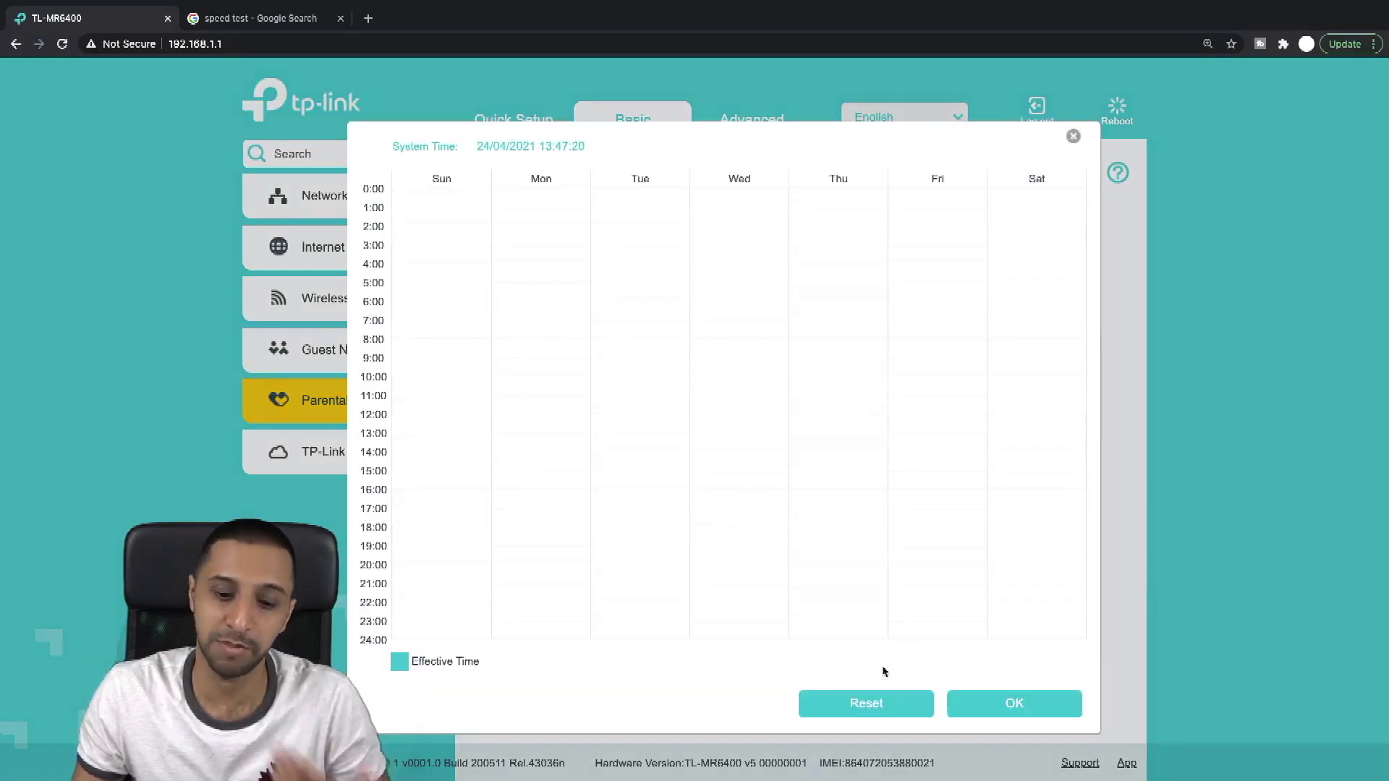
left_click(1009, 713)
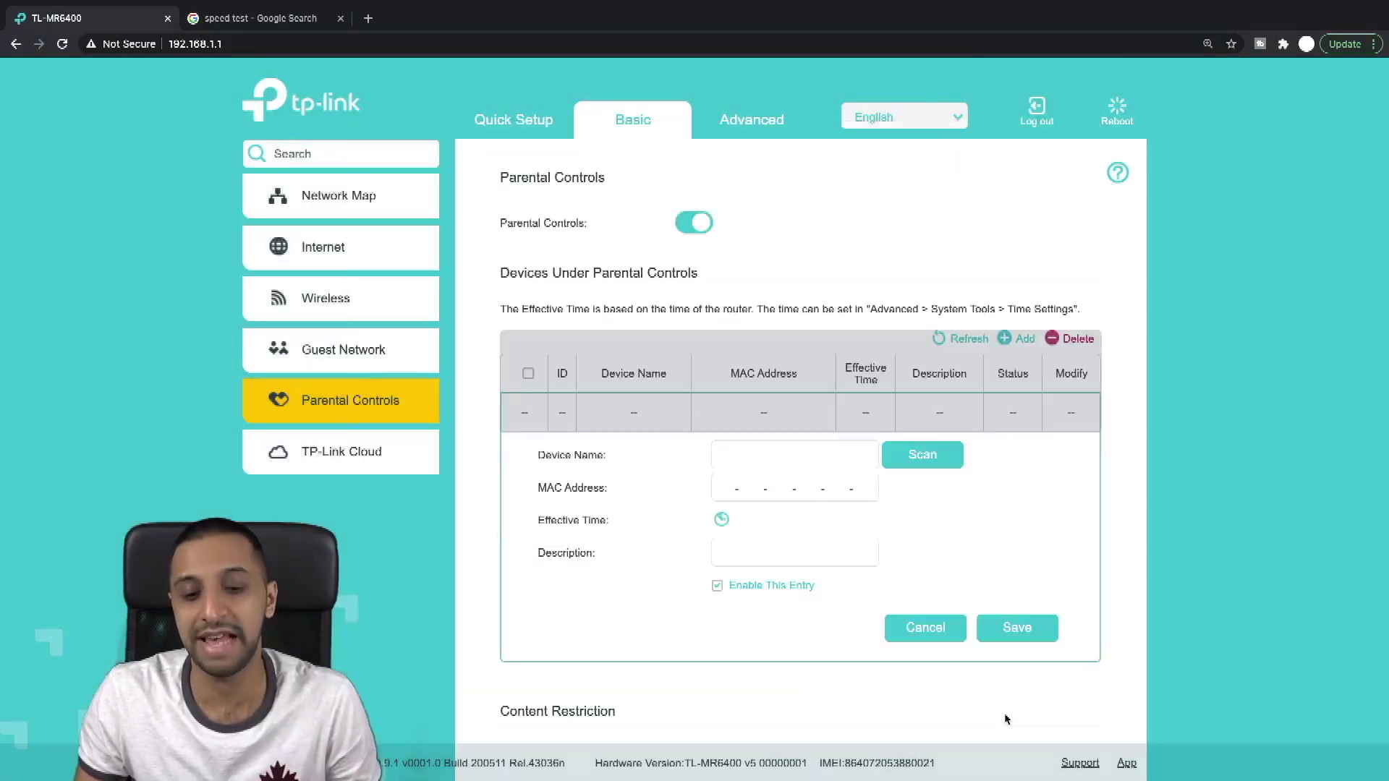
left_click(931, 639)
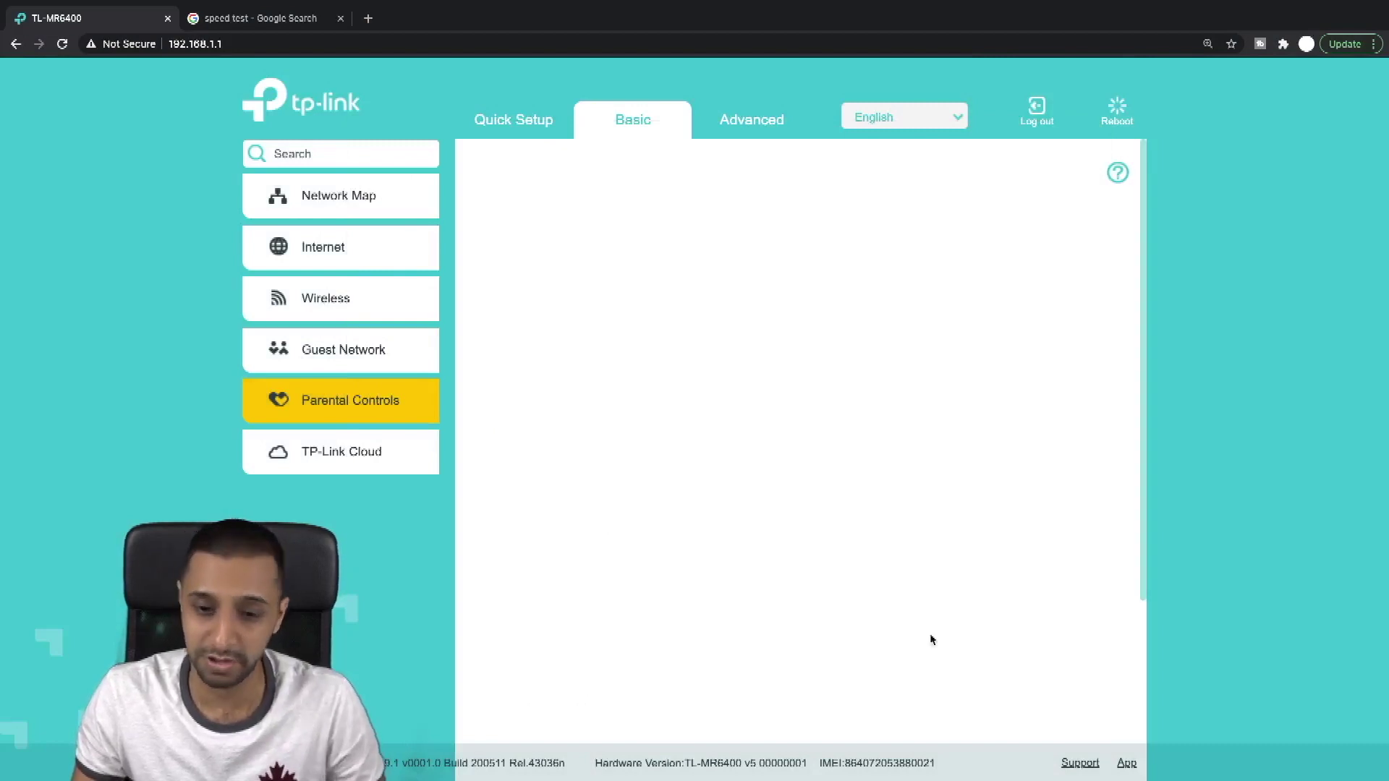
left_click(691, 224)
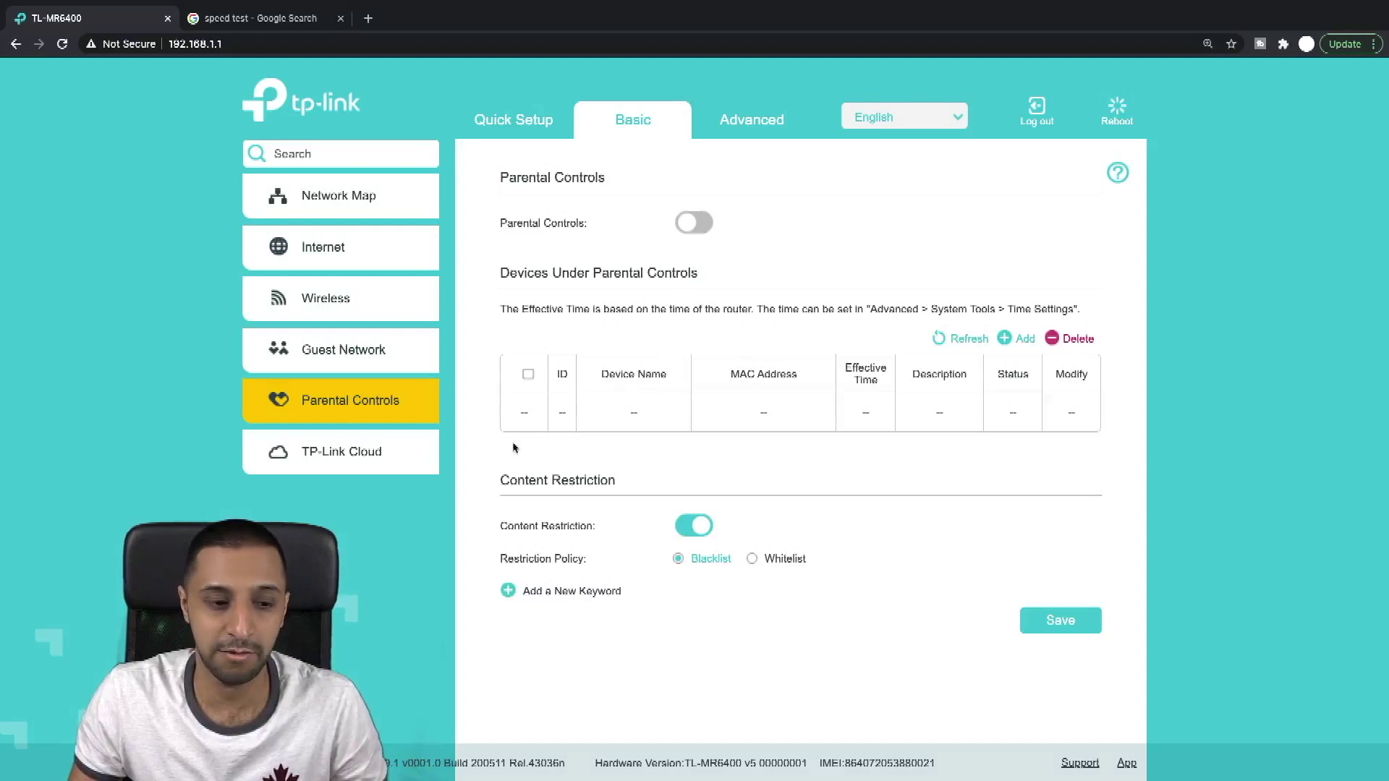
left_click(410, 460)
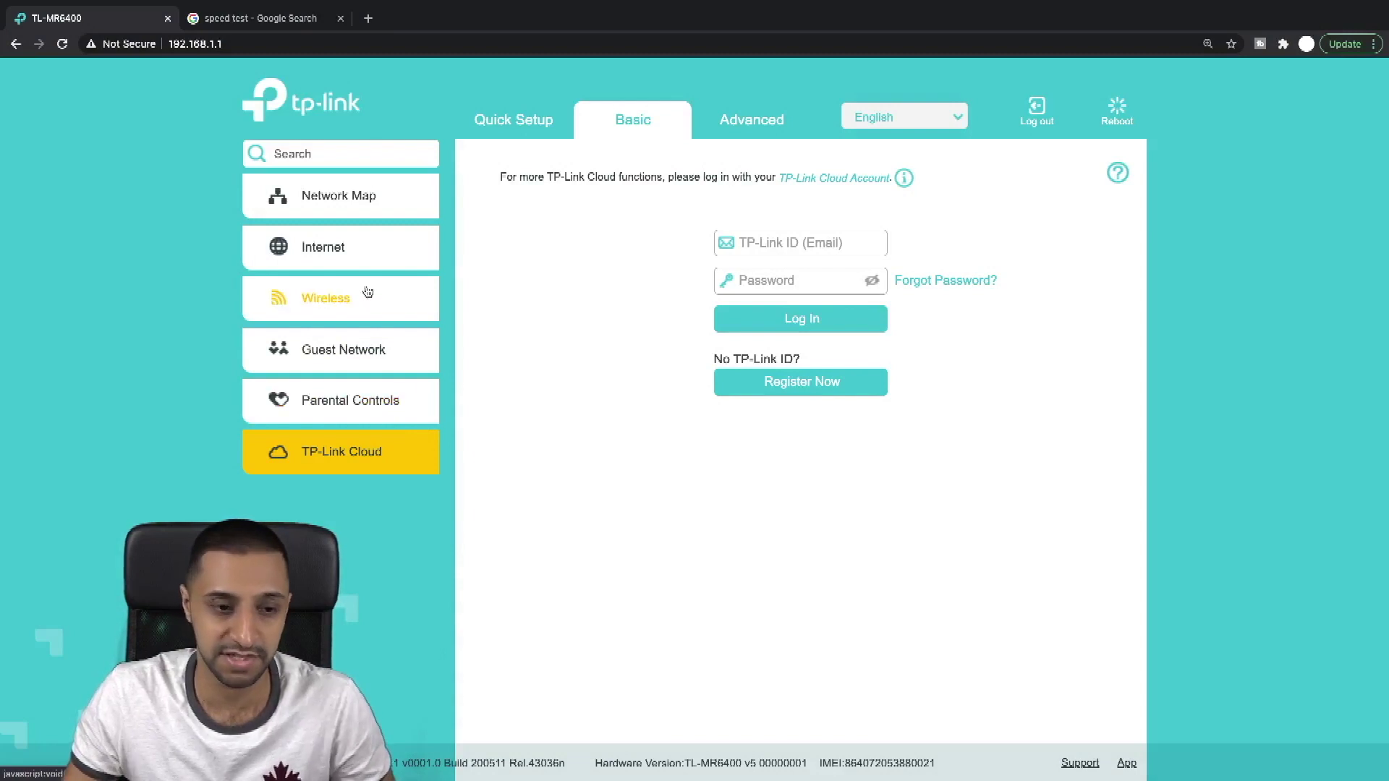
left_click(741, 123)
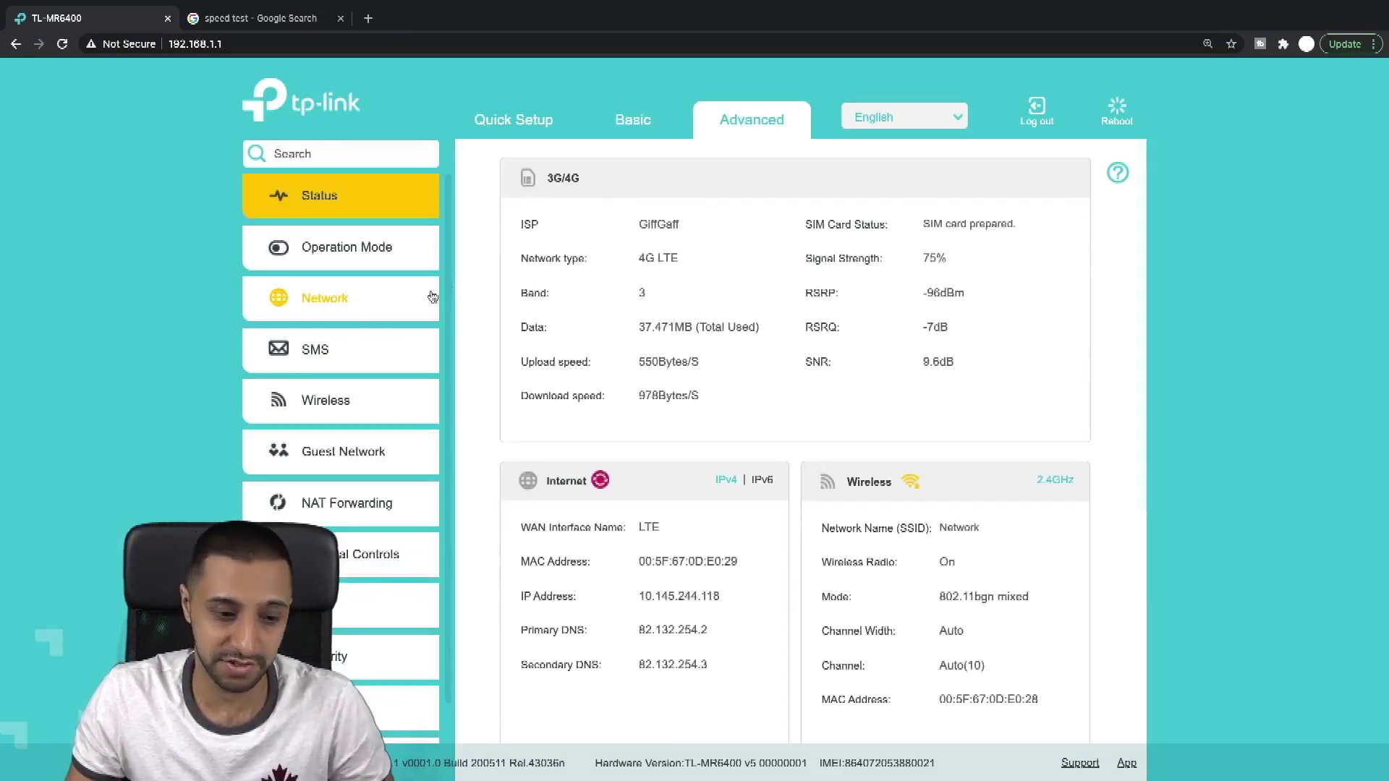
Step: Scroll through the Advanced Status page, then view the Operation Mode settings
scroll(435, 297, "down", 1)
scroll(435, 298, "up", 1)
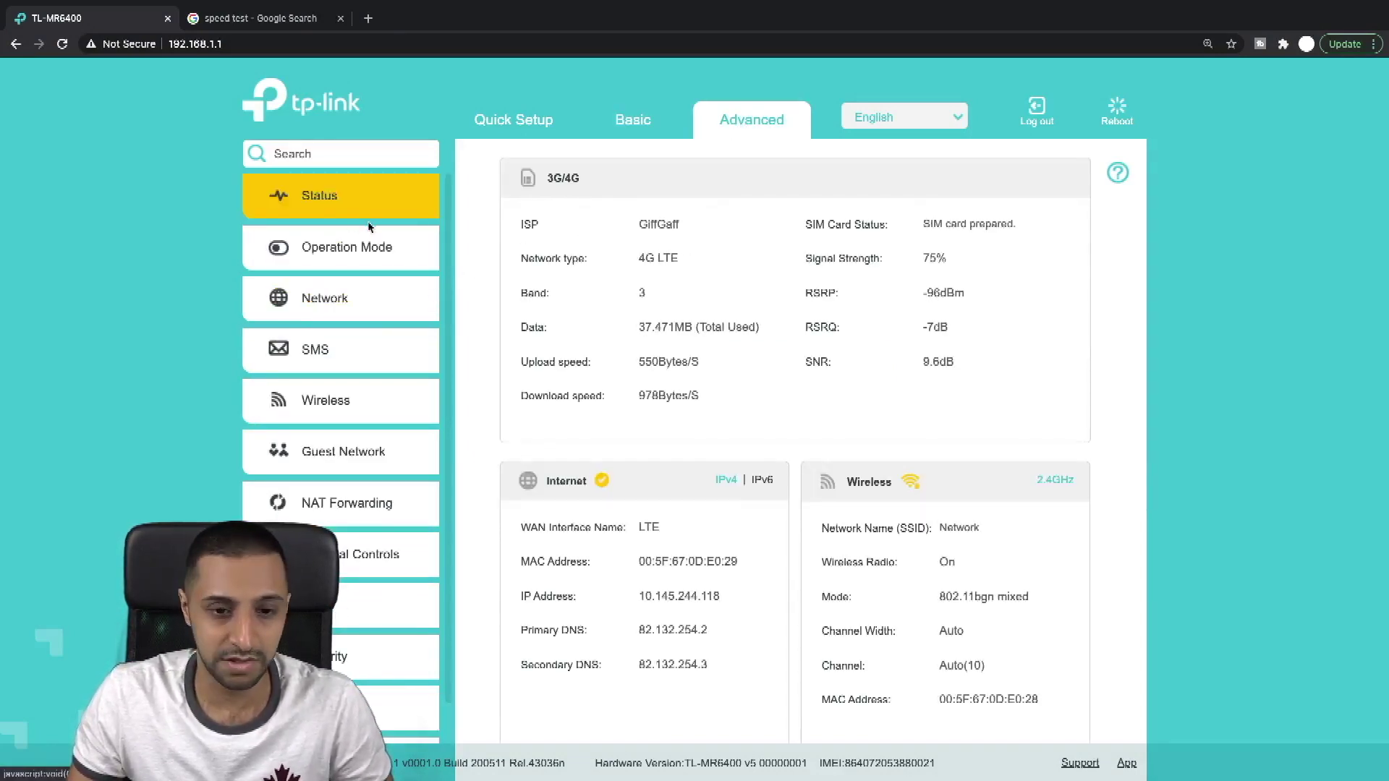
scroll(775, 474, "down", 3)
scroll(774, 472, "down", 3)
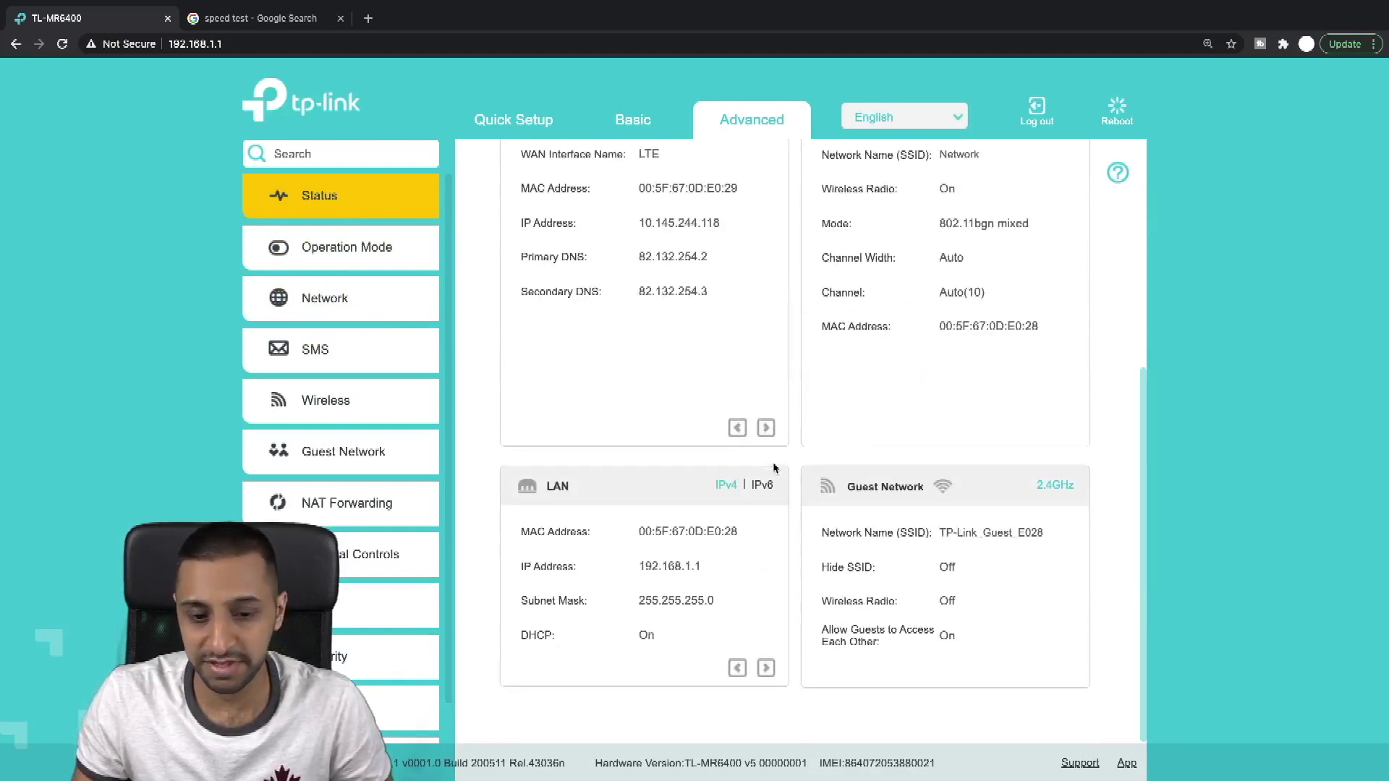
scroll(904, 380, "up", 5)
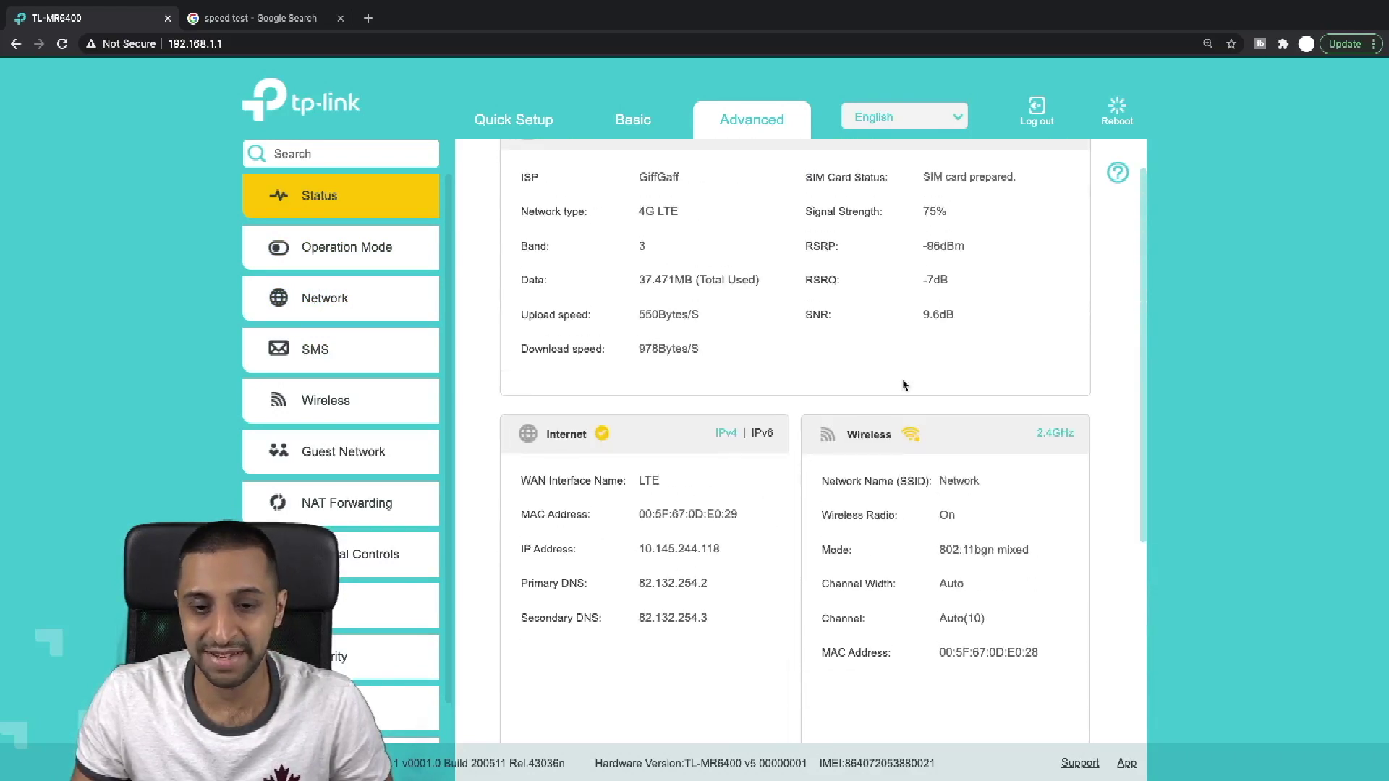
scroll(899, 434, "down", 4)
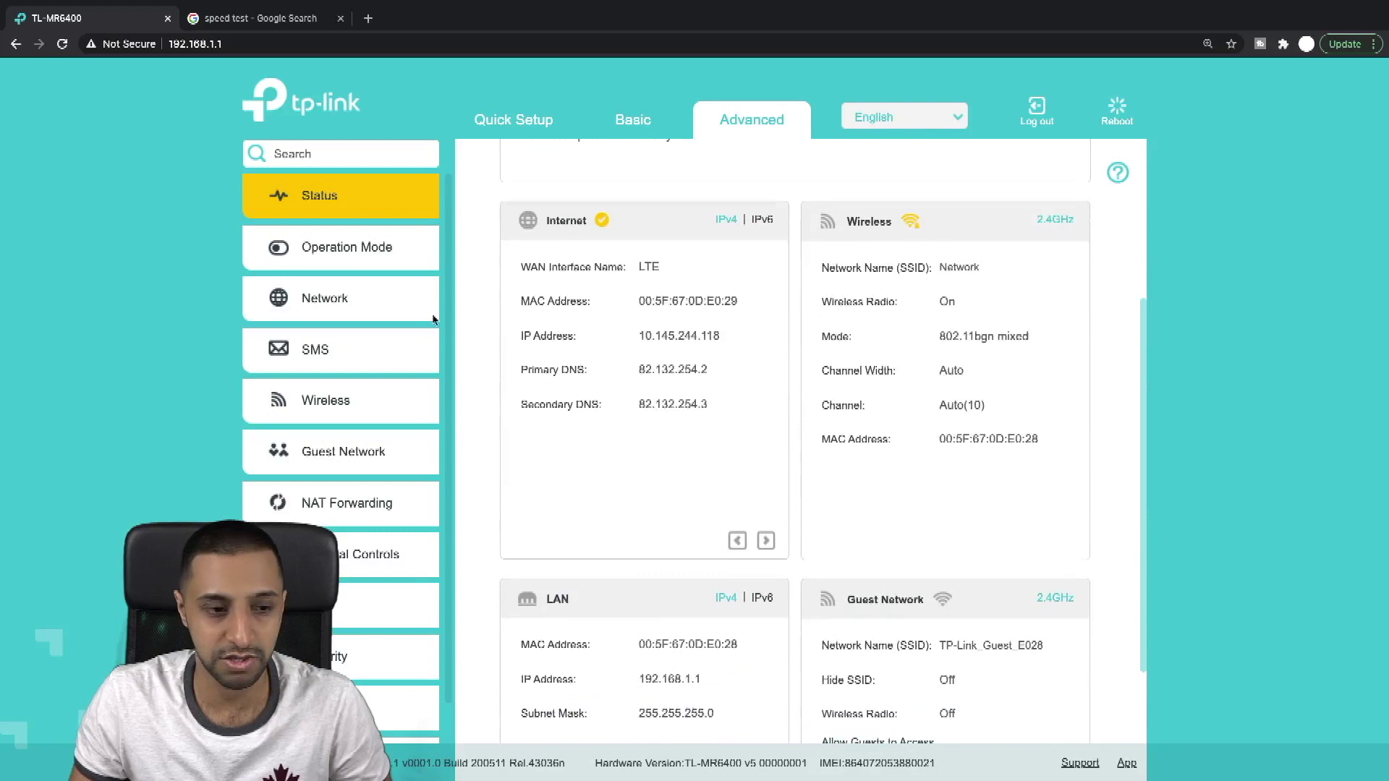
left_click(346, 251)
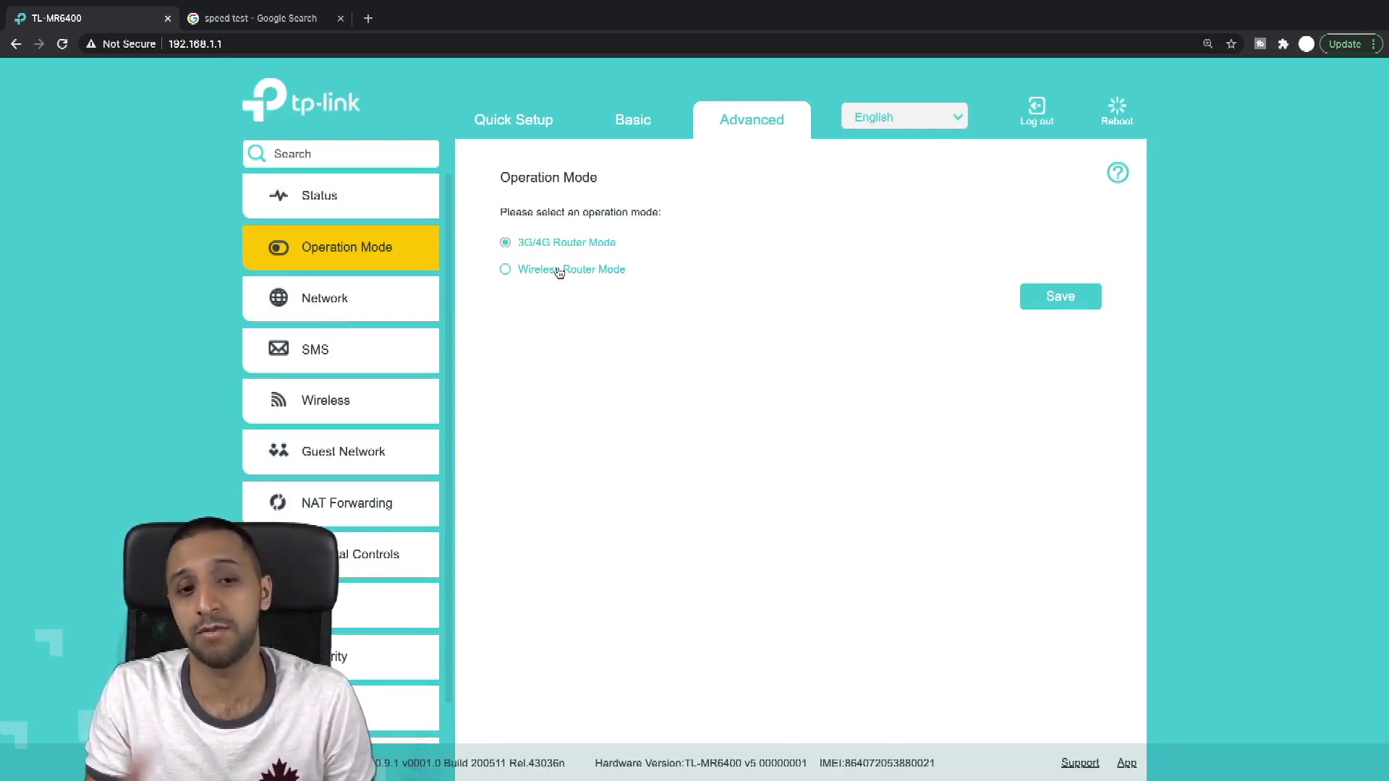
Step: Review the Network Internet, ISP Upgrade, PIN Management and Data Settings pages, enabling the data limit
left_click(324, 298)
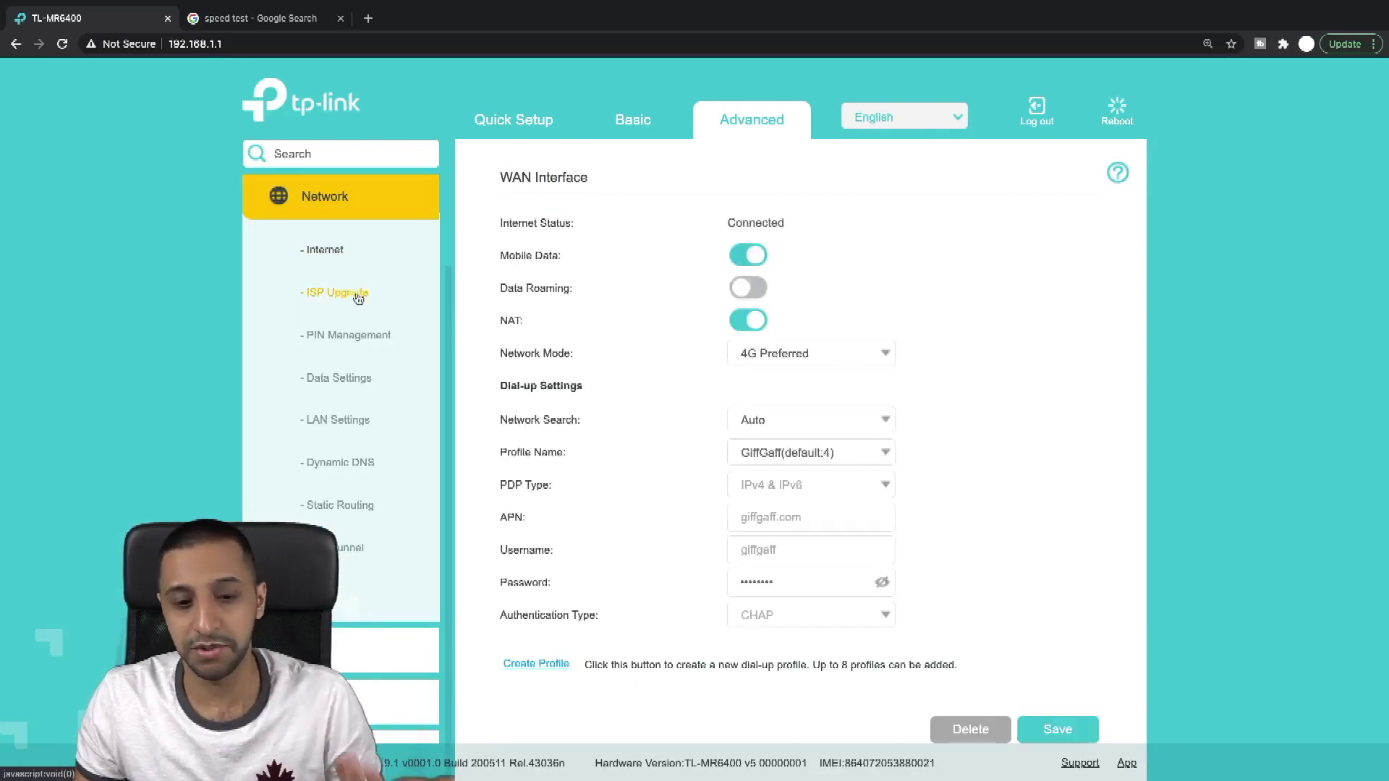
left_click(322, 301)
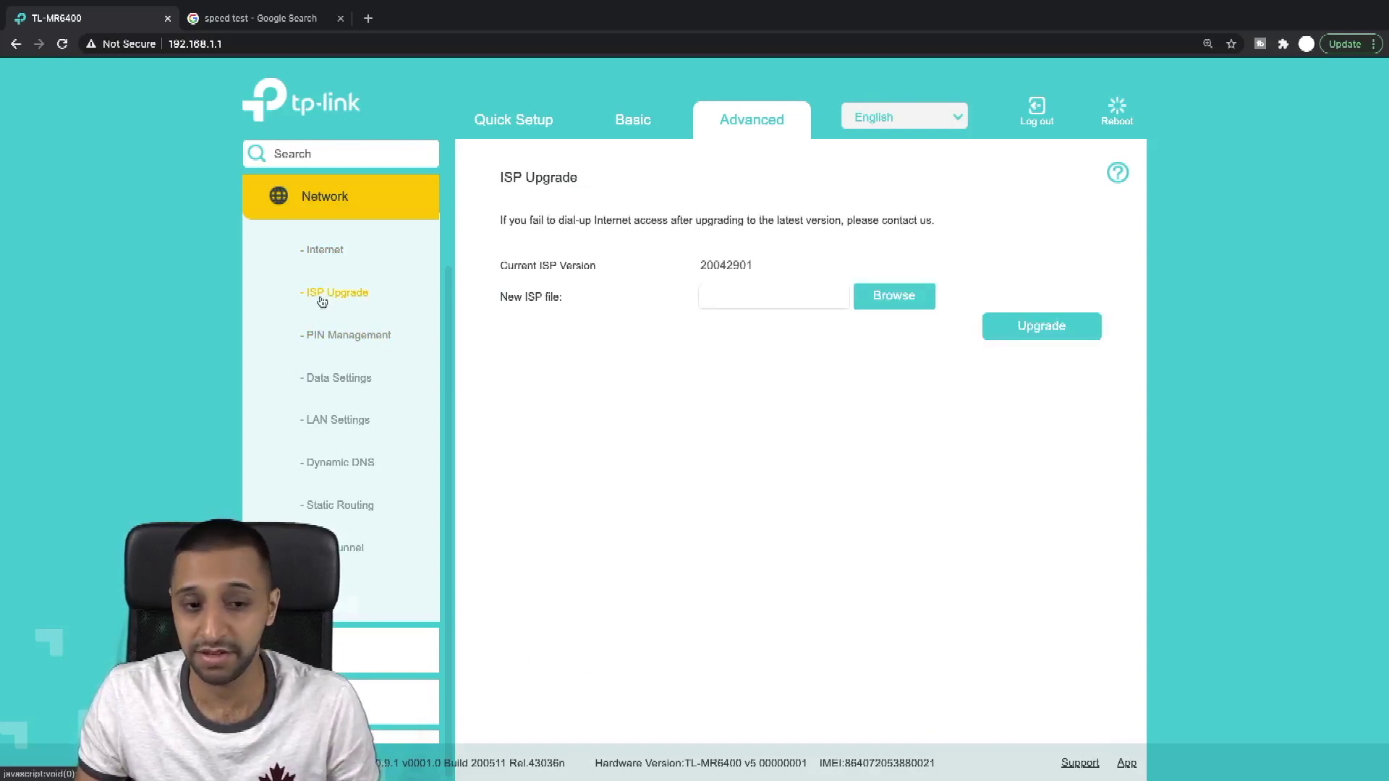
left_click(352, 339)
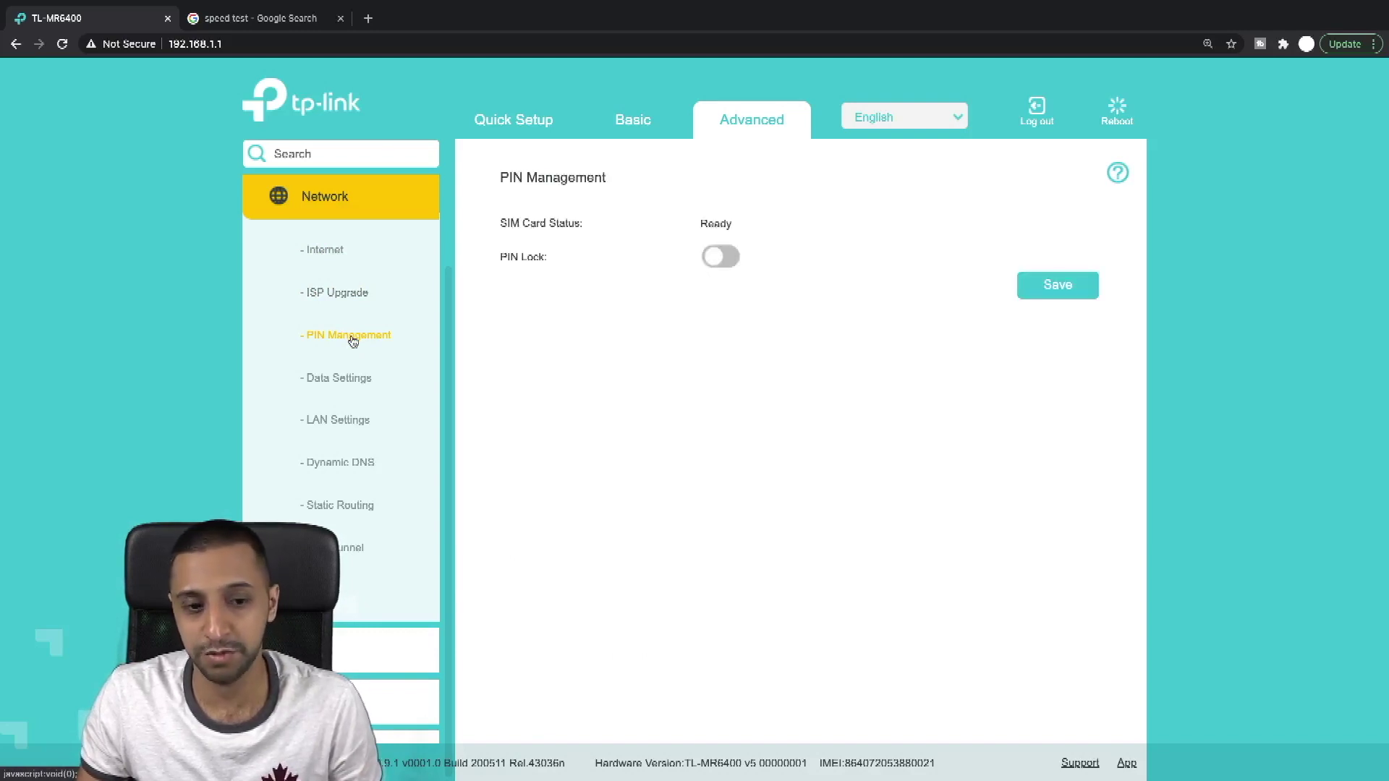
left_click(365, 381)
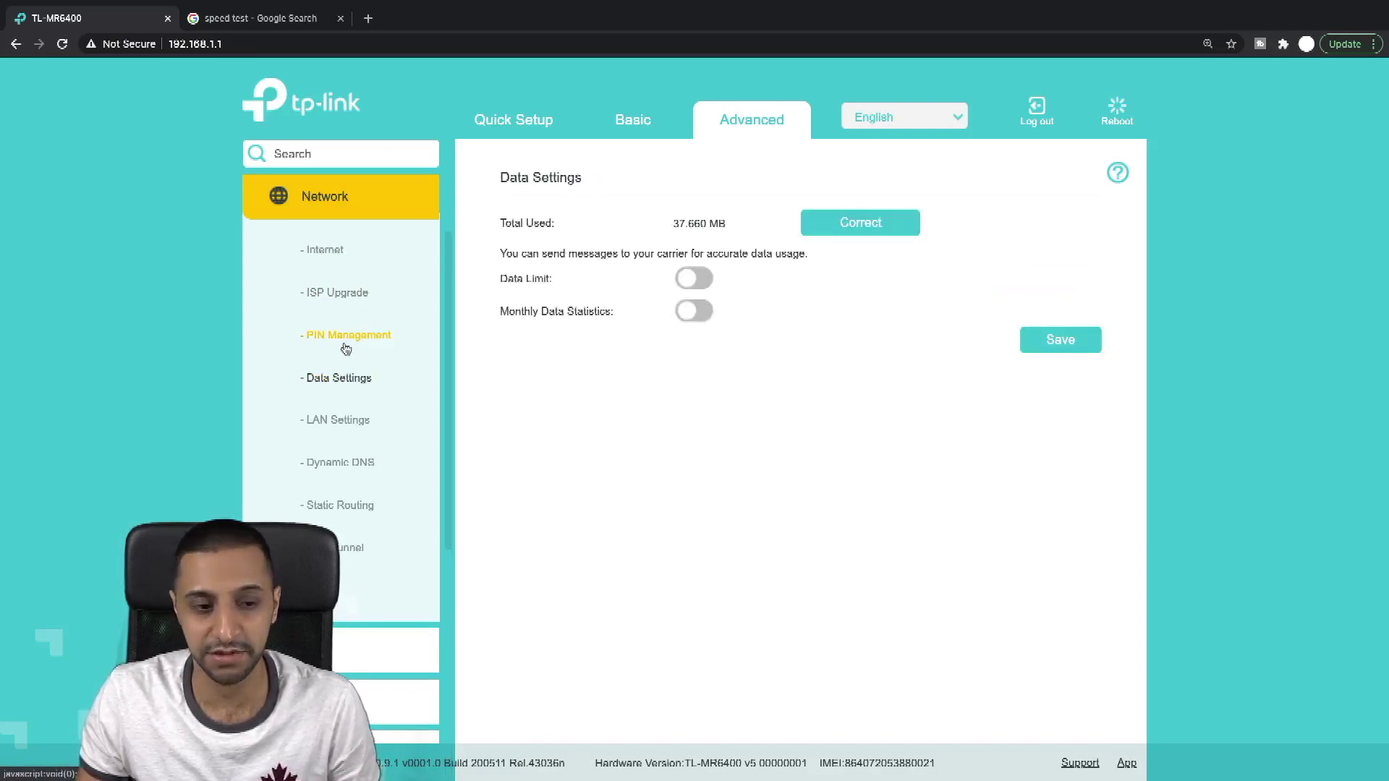
left_click(699, 280)
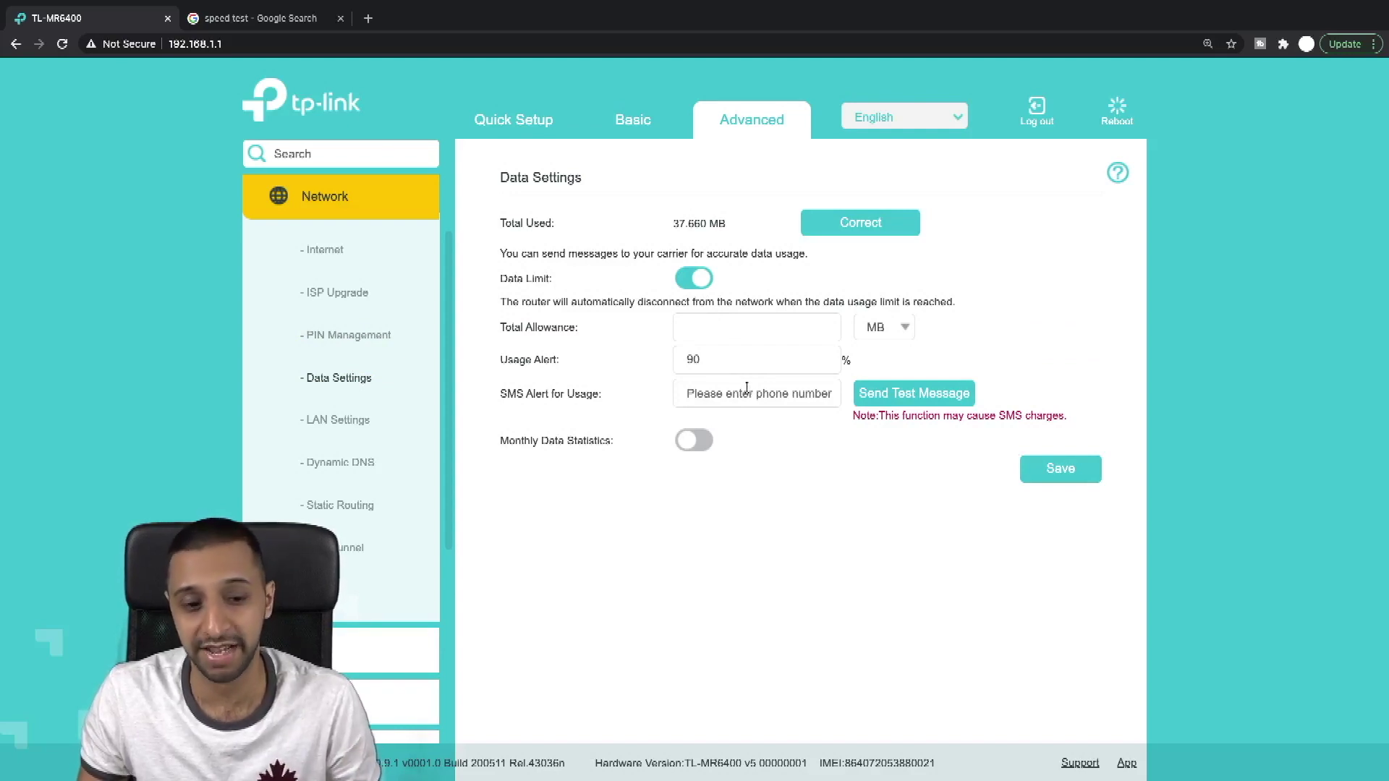
Step: Review the LAN Settings, Dynamic DNS, Static Routing and IPv6 Tunnel pages, then go to USSD
left_click(354, 418)
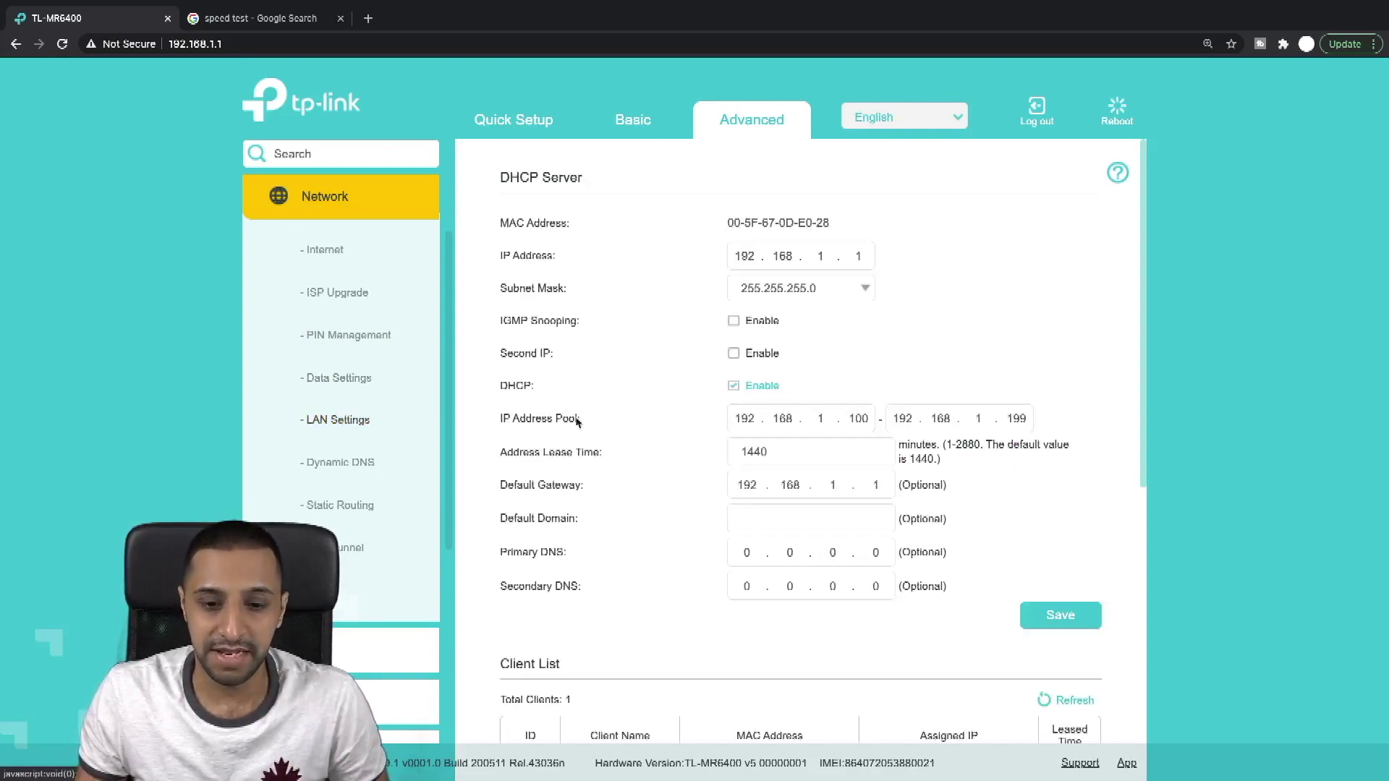
scroll(614, 426, "down", 2)
scroll(614, 426, "down", 3)
scroll(615, 426, "up", 5)
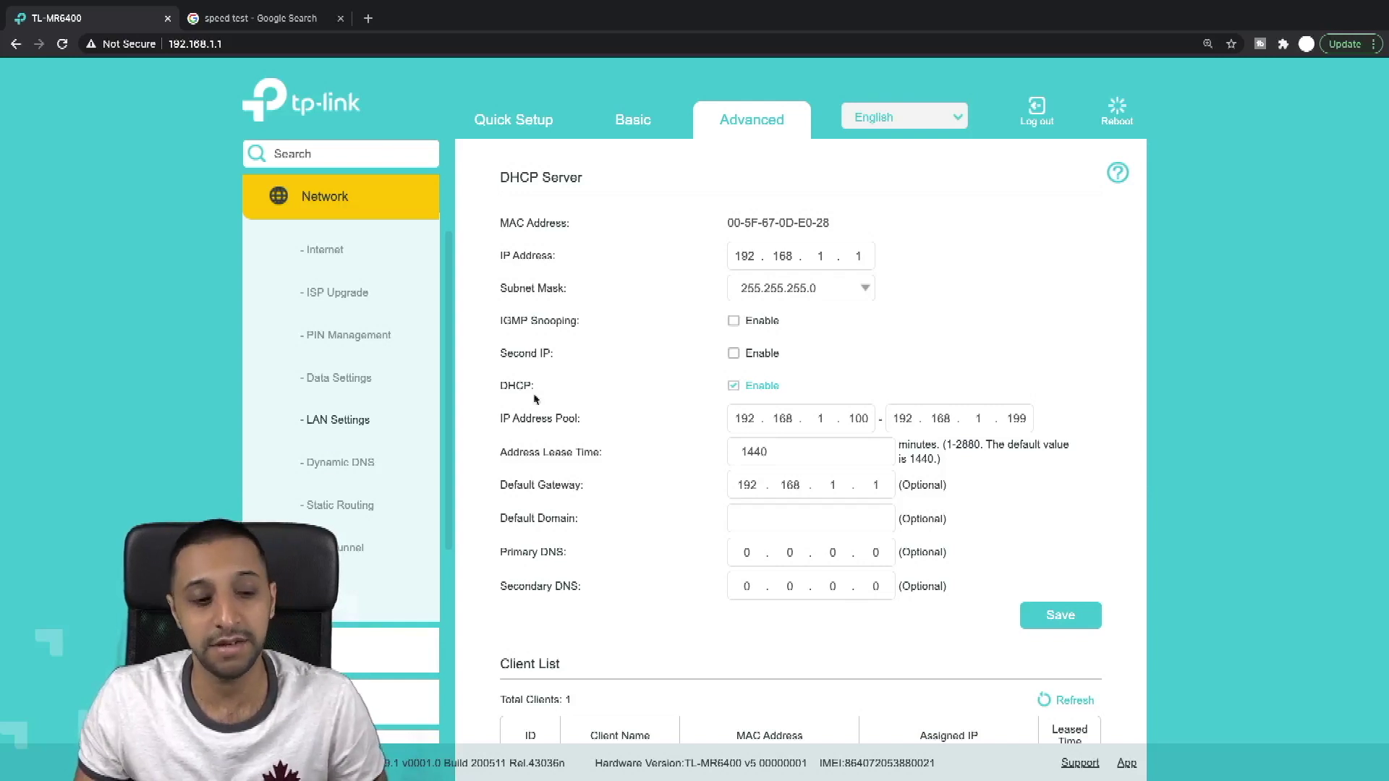
left_click(345, 465)
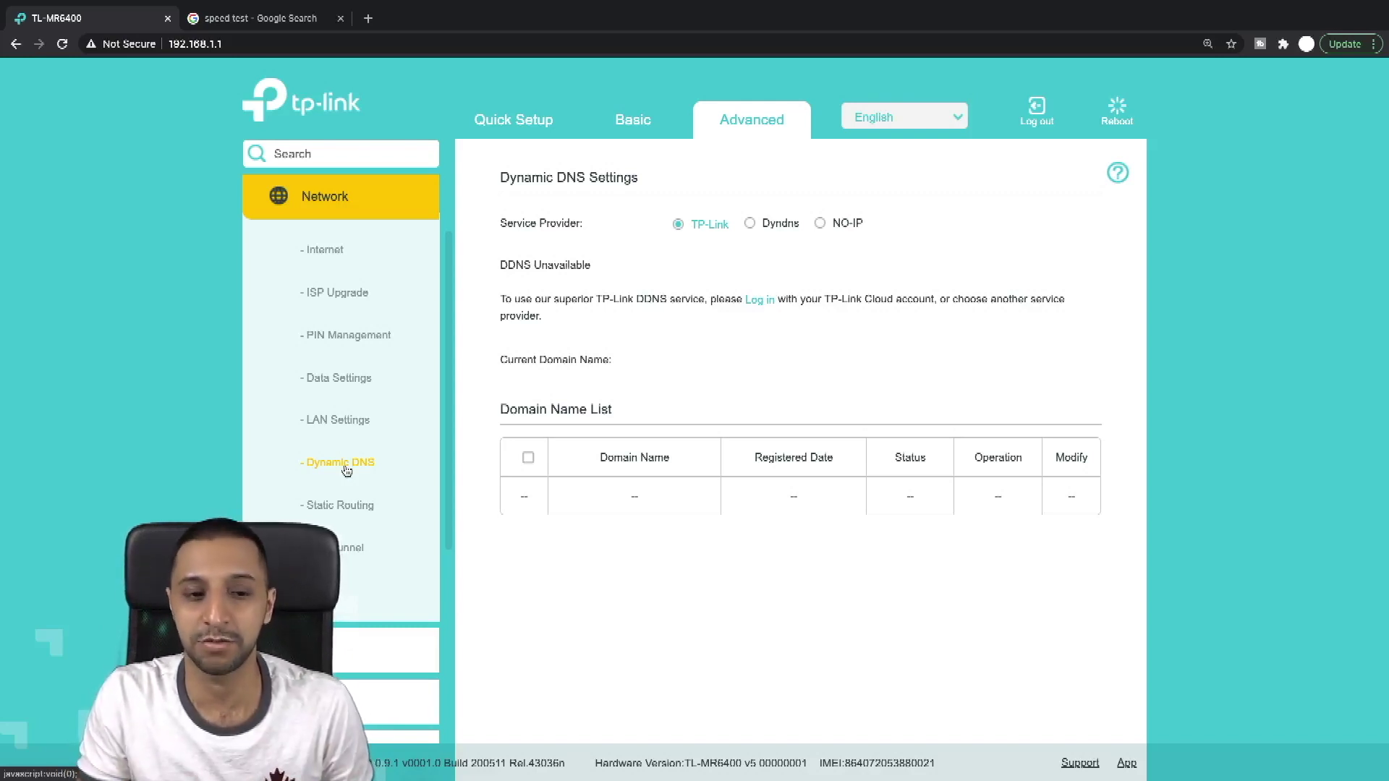
left_click(352, 505)
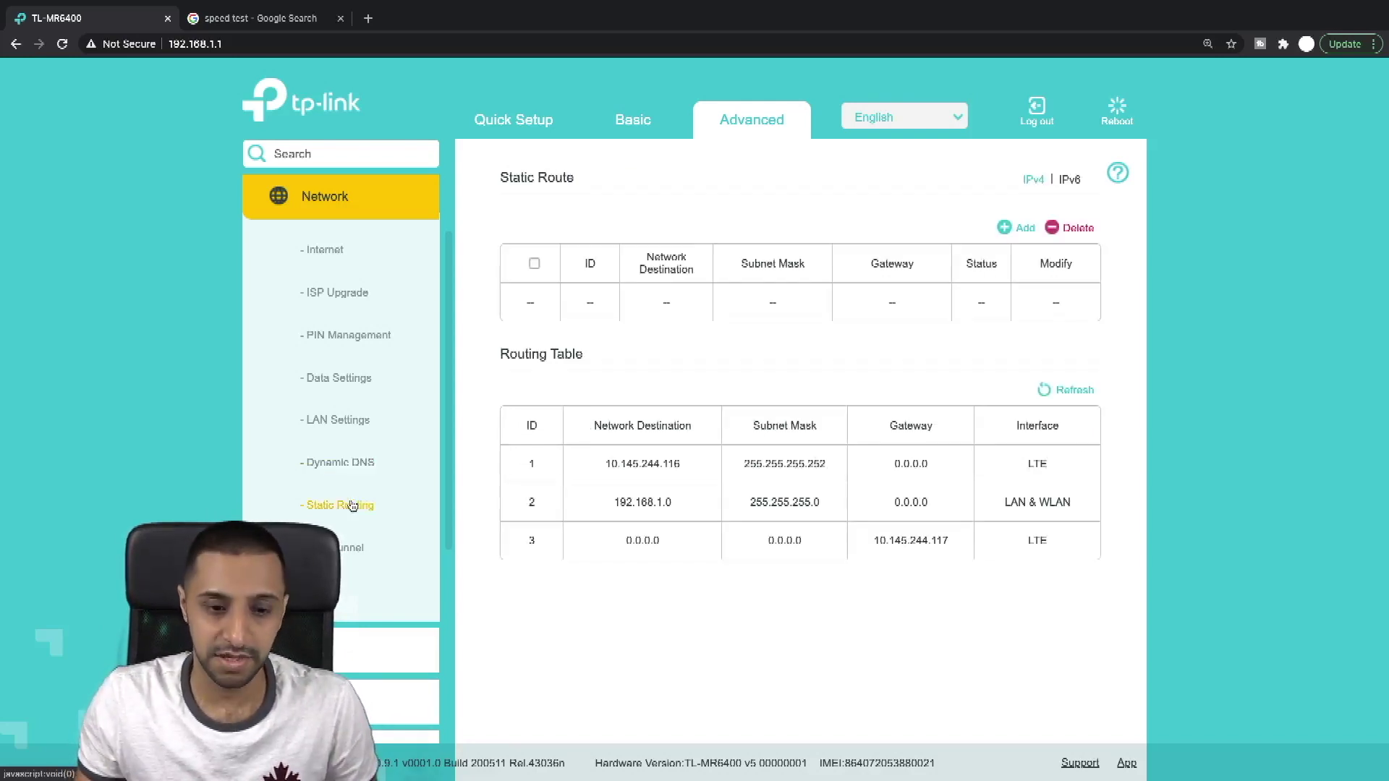
left_click(352, 548)
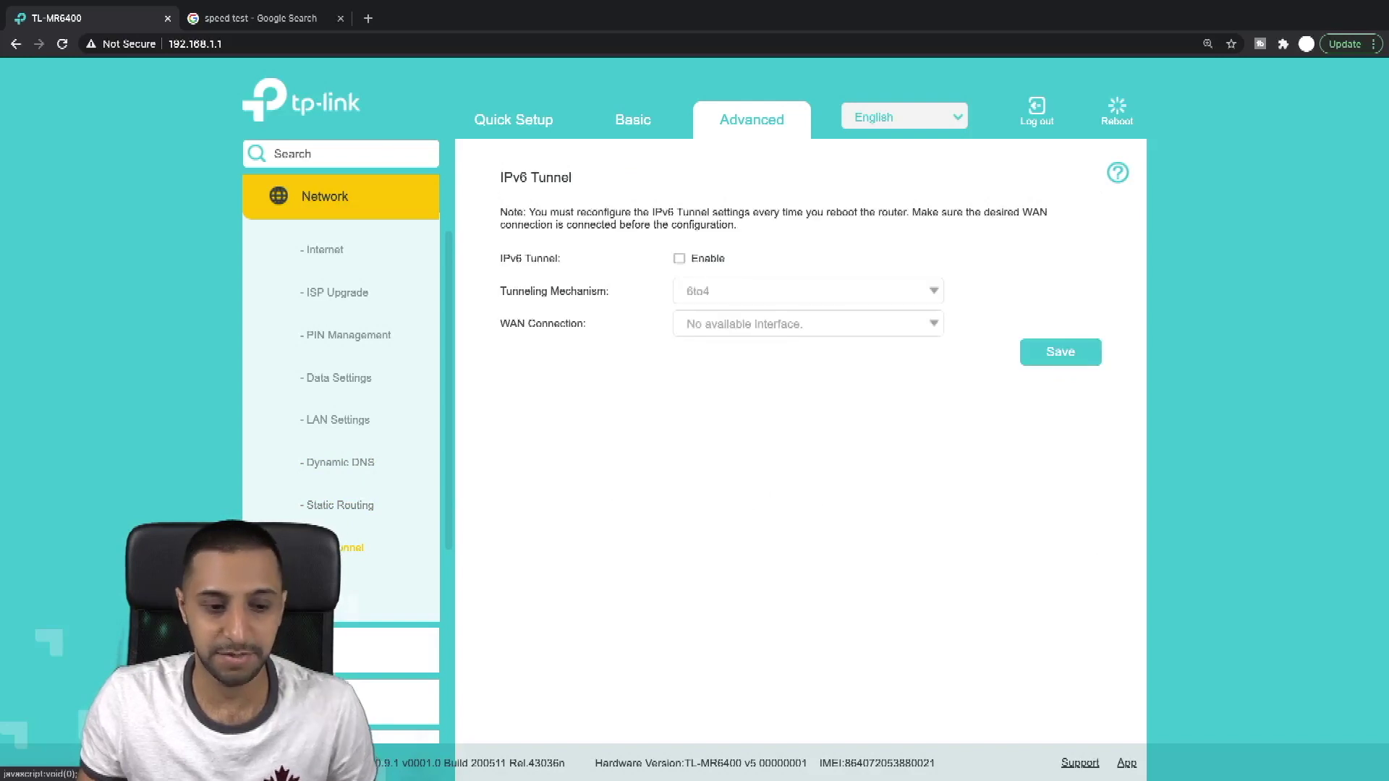
left_click(350, 590)
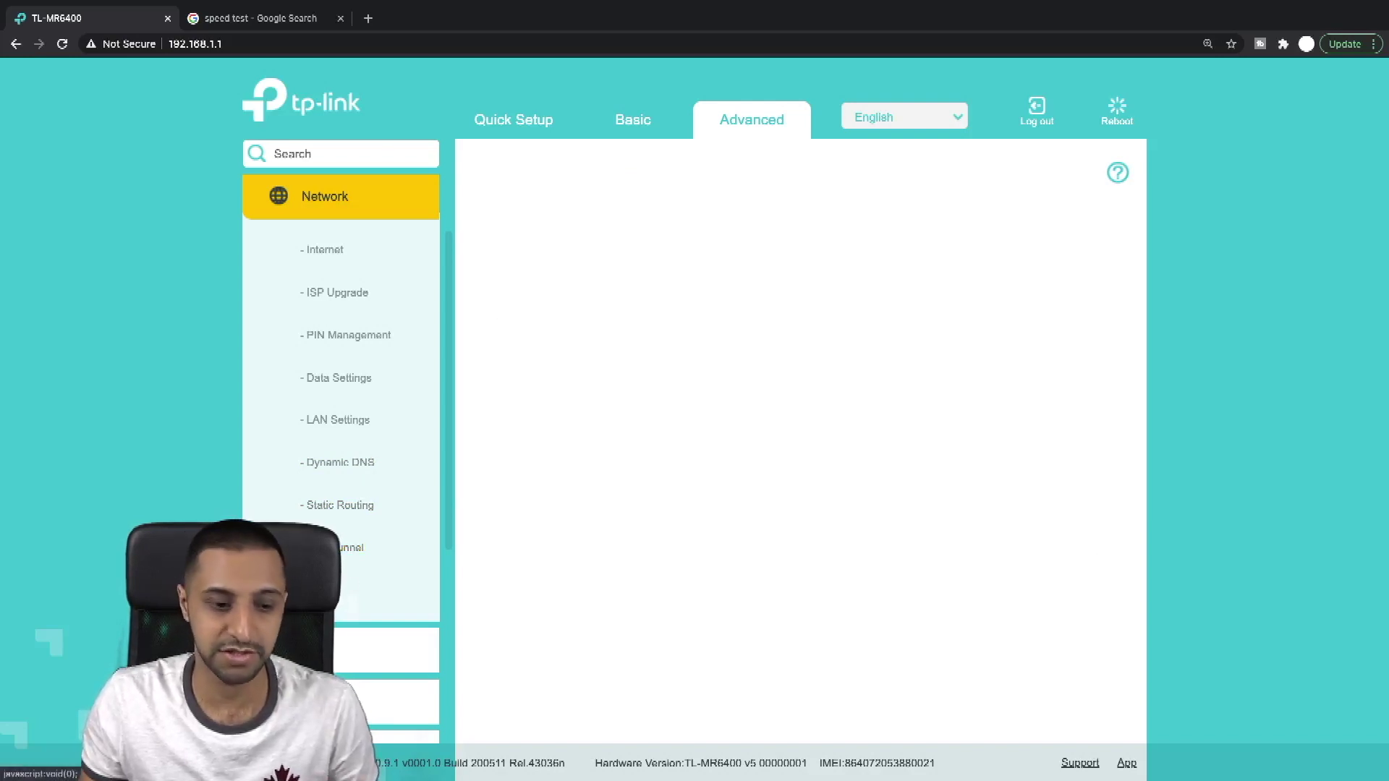
Step: Browse the SMS pages: inbox, new message form and SMS Settings
left_click(356, 305)
left_click(330, 251)
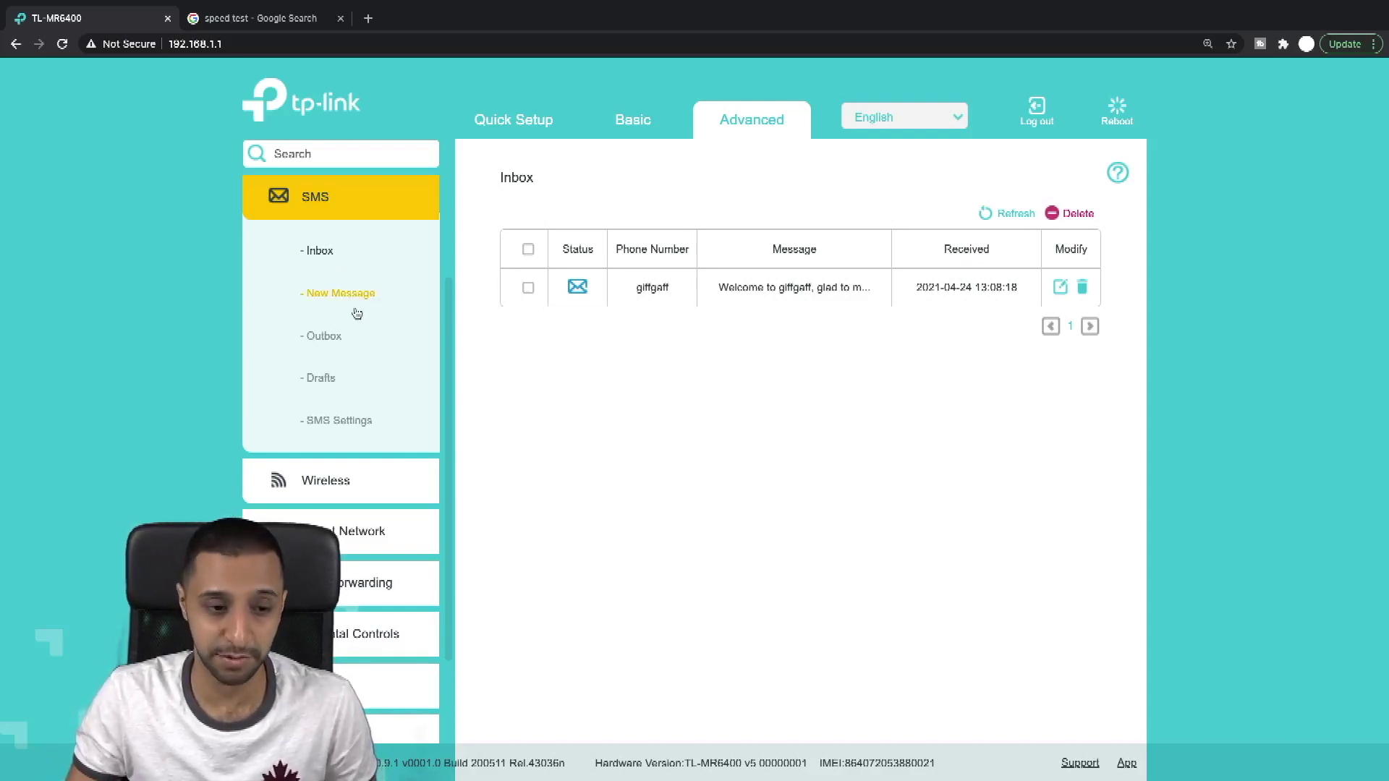
left_click(355, 298)
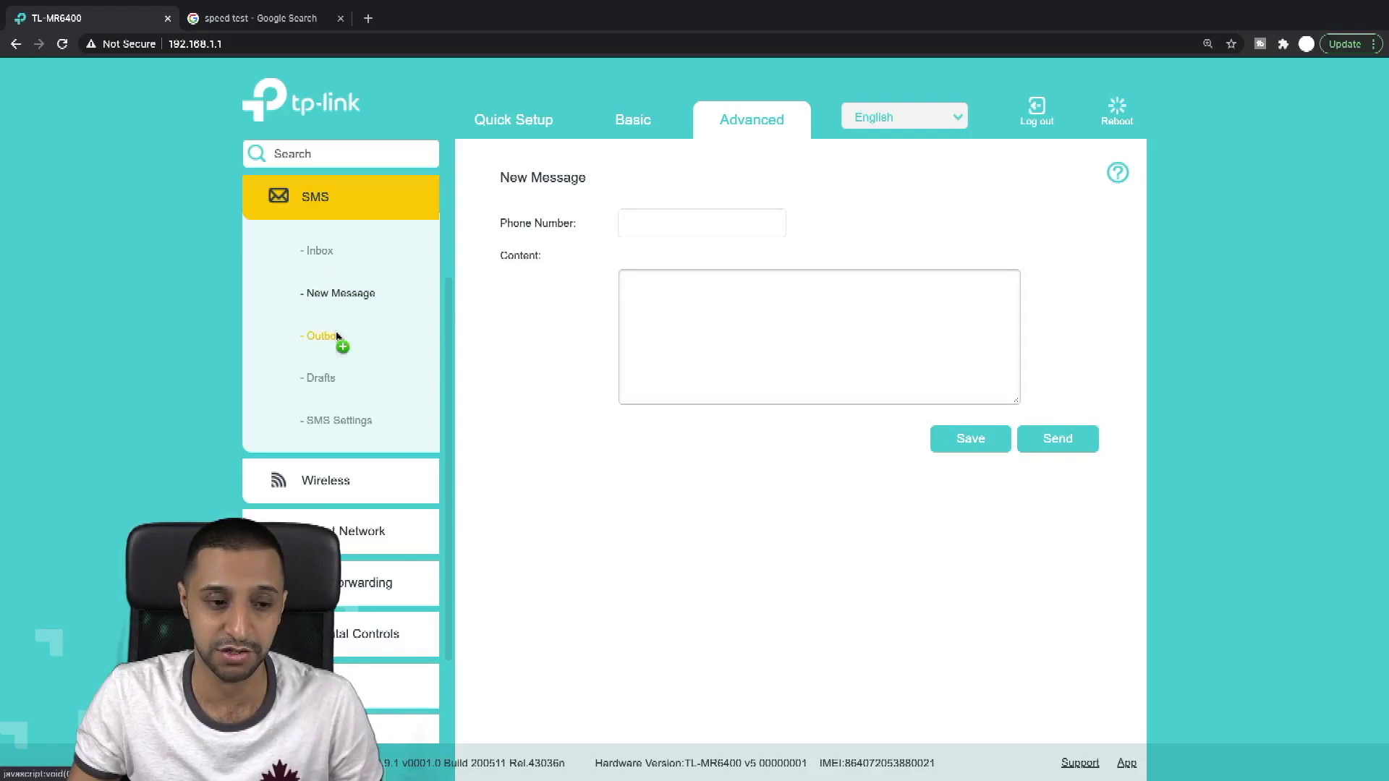
left_click(337, 420)
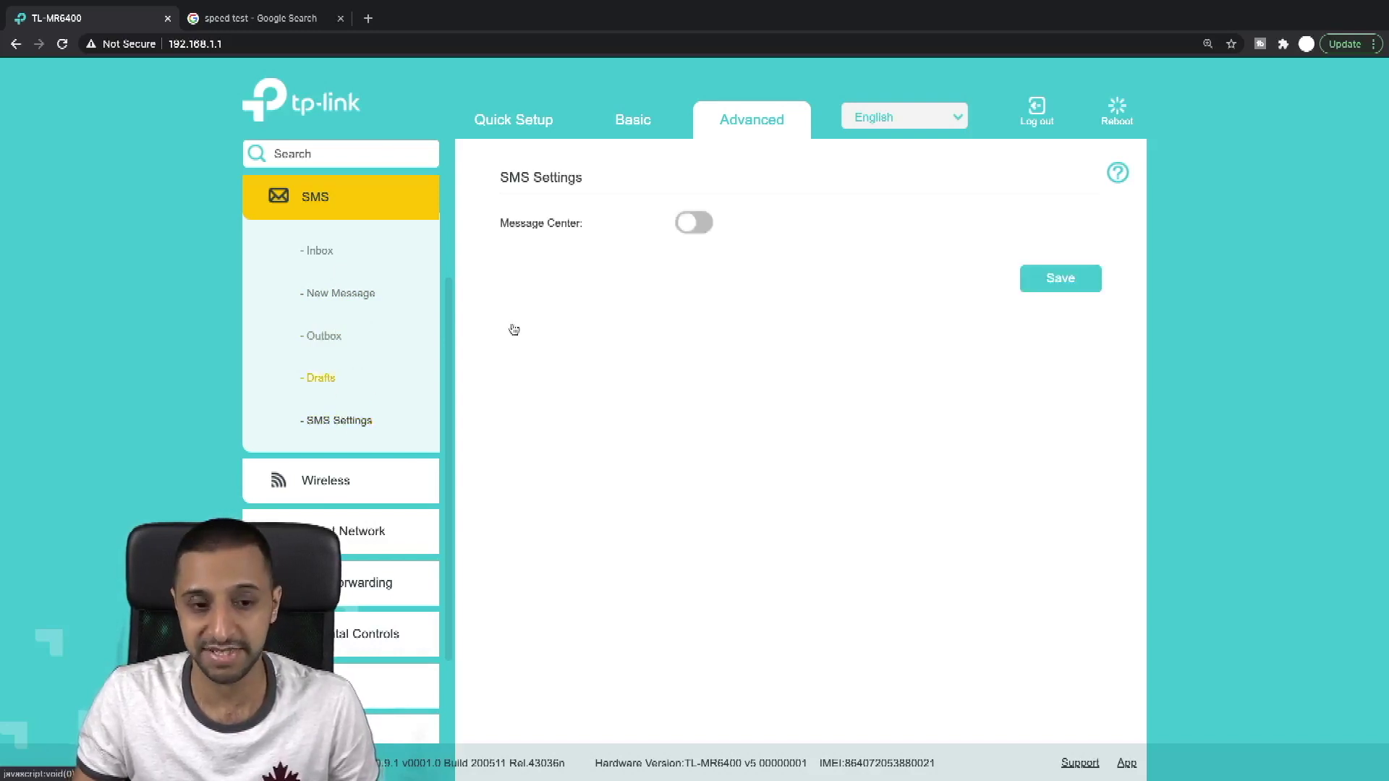
Step: Review Wireless Settings and WPS, and toggle the wireless schedule on then back off
scroll(341, 391, "down", 2)
left_click(347, 360)
left_click(337, 253)
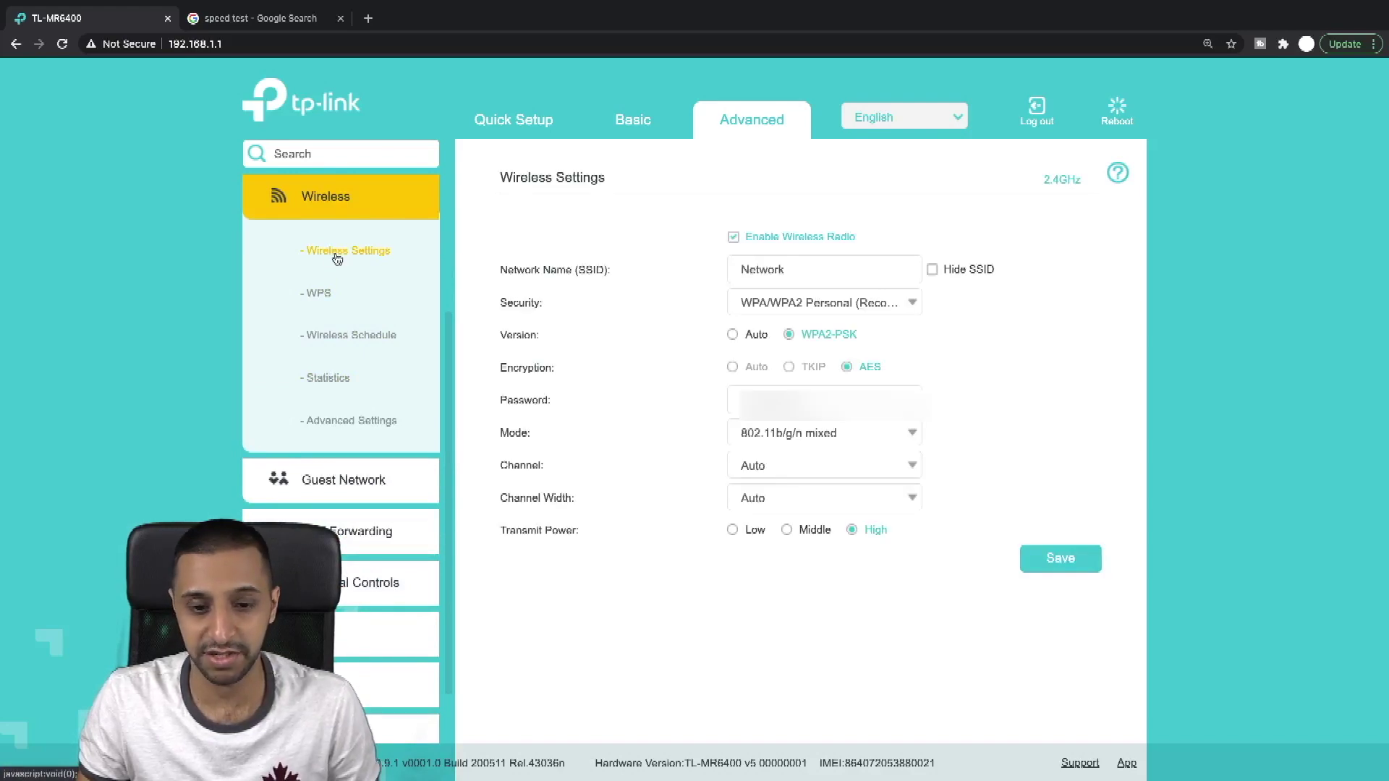
left_click(331, 298)
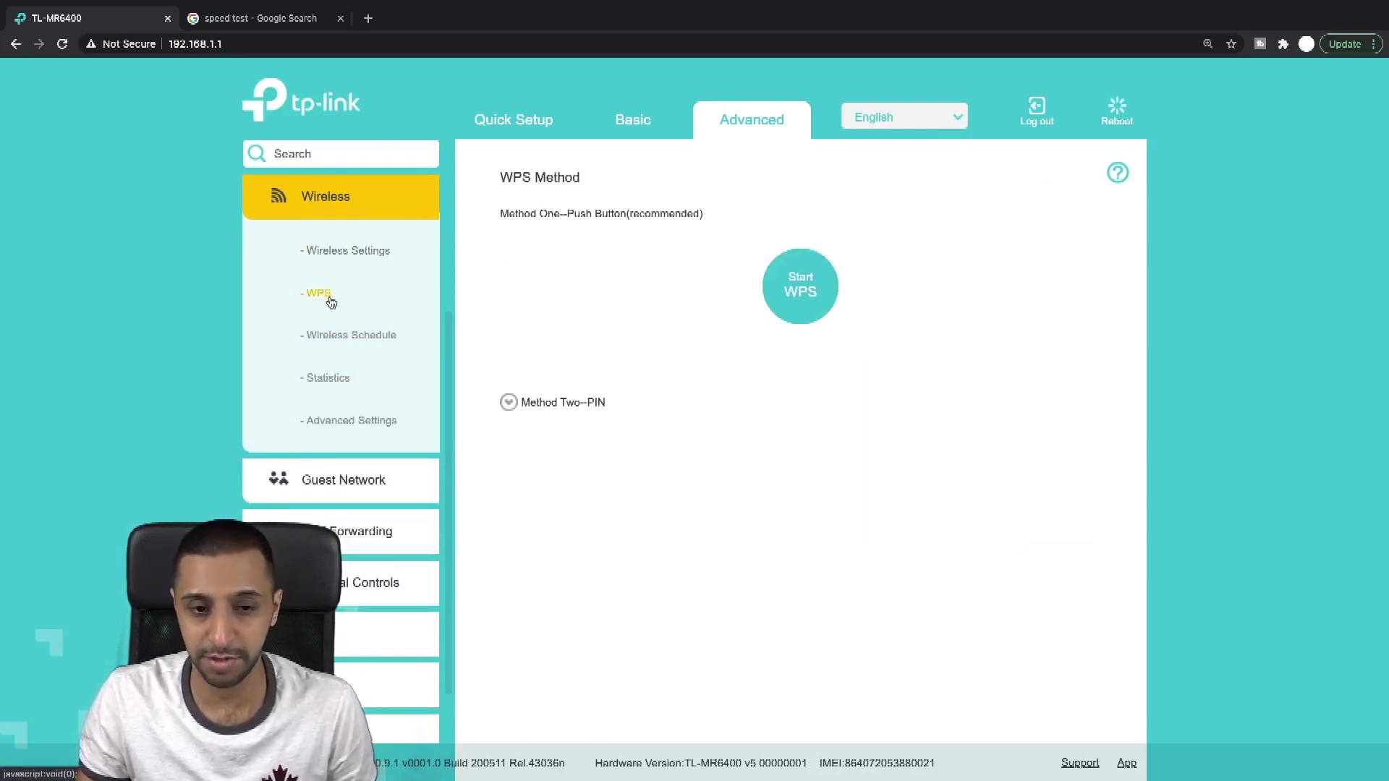
left_click(345, 343)
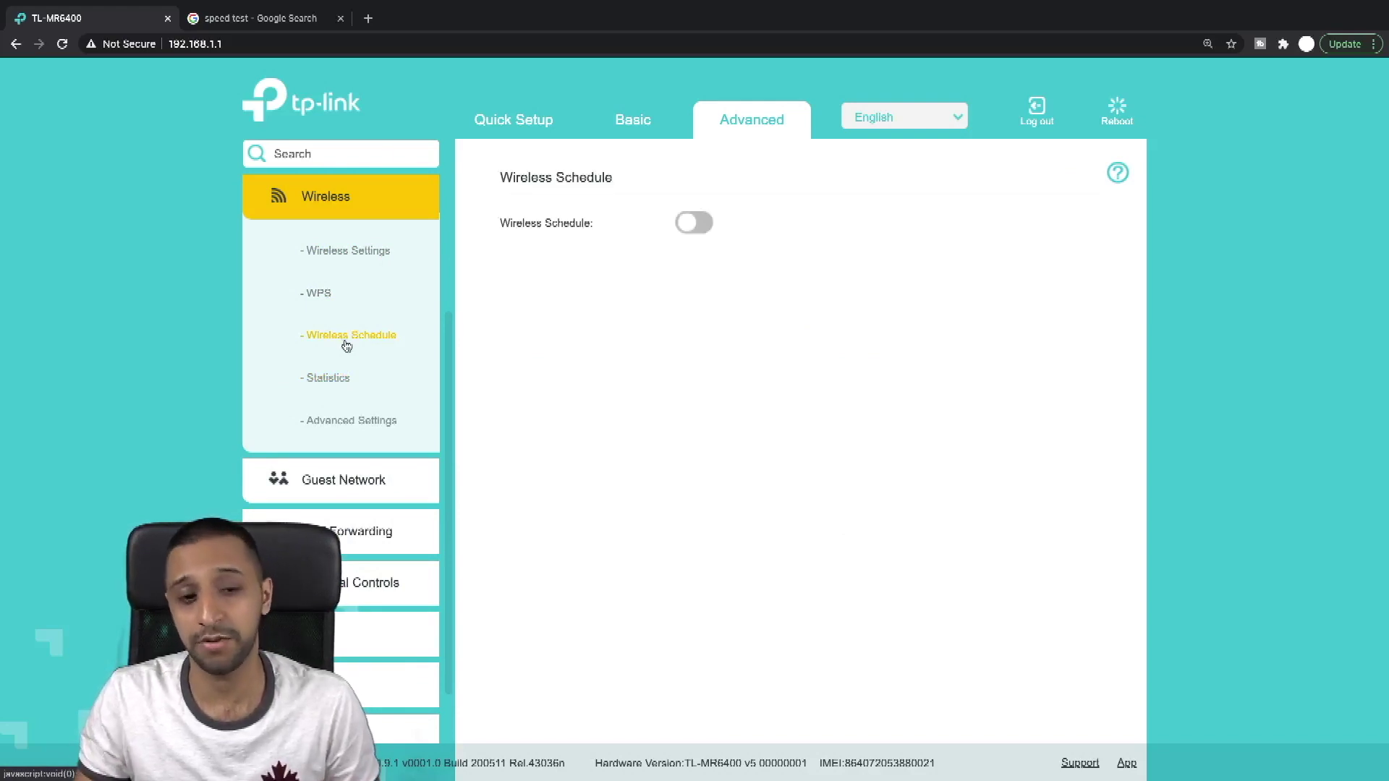
left_click(694, 224)
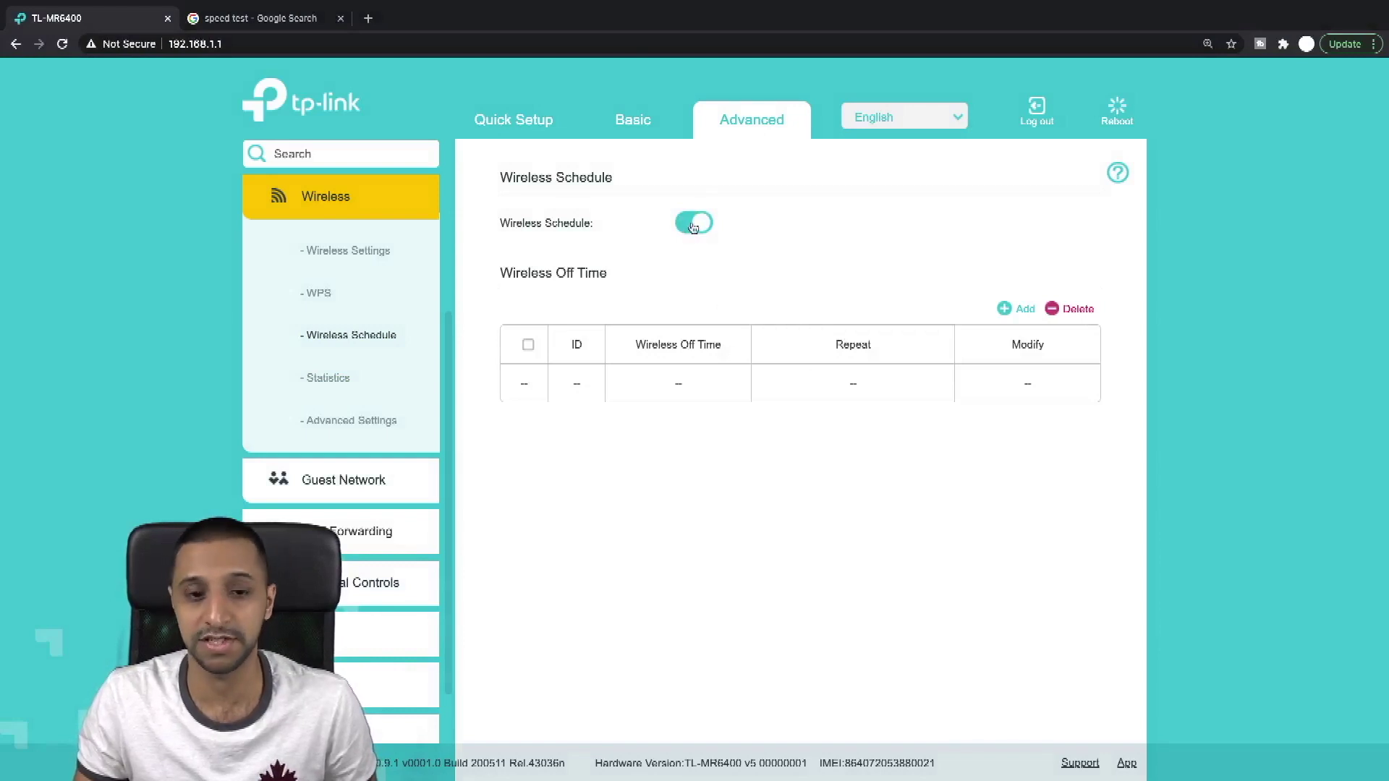
left_click(693, 226)
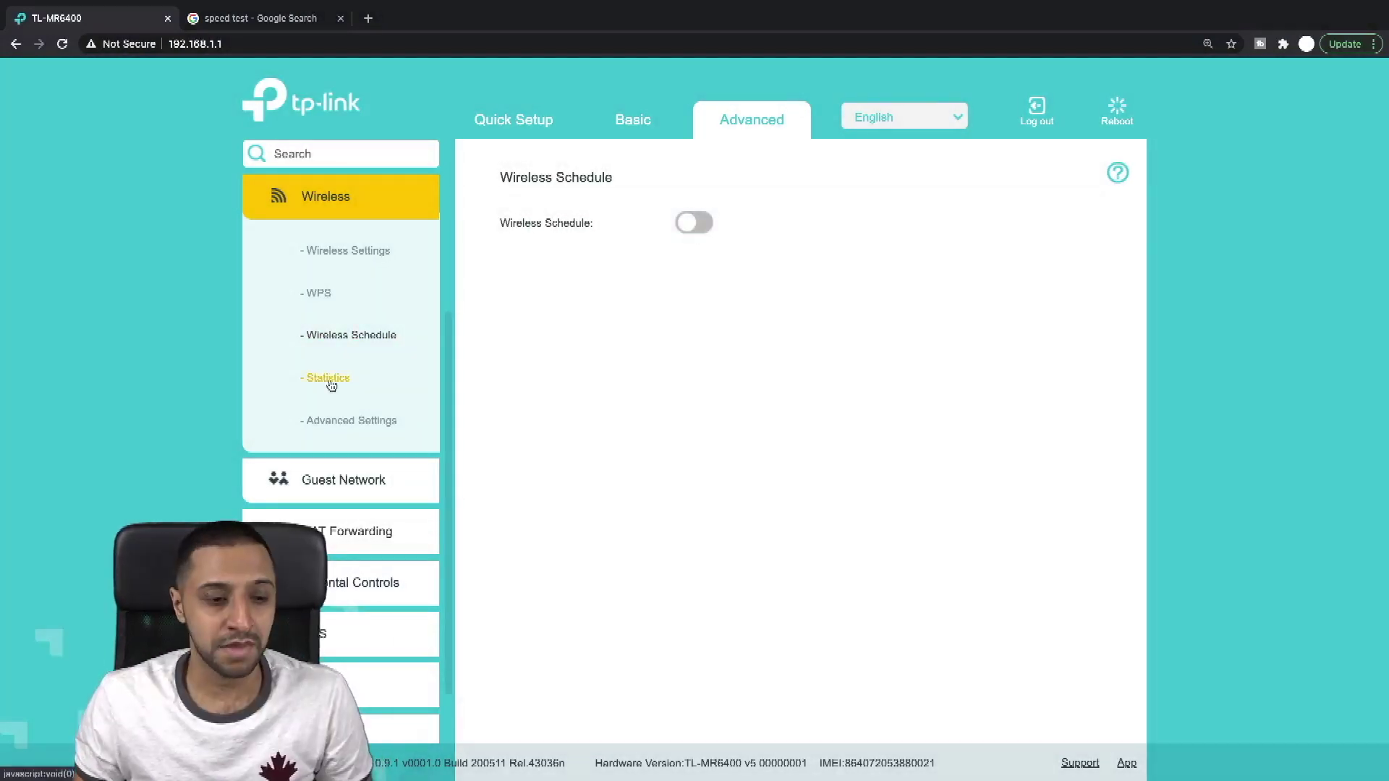
Step: View wireless statistics, advanced wireless and Guest Network settings, then the NAT Forwarding ALG page
left_click(329, 379)
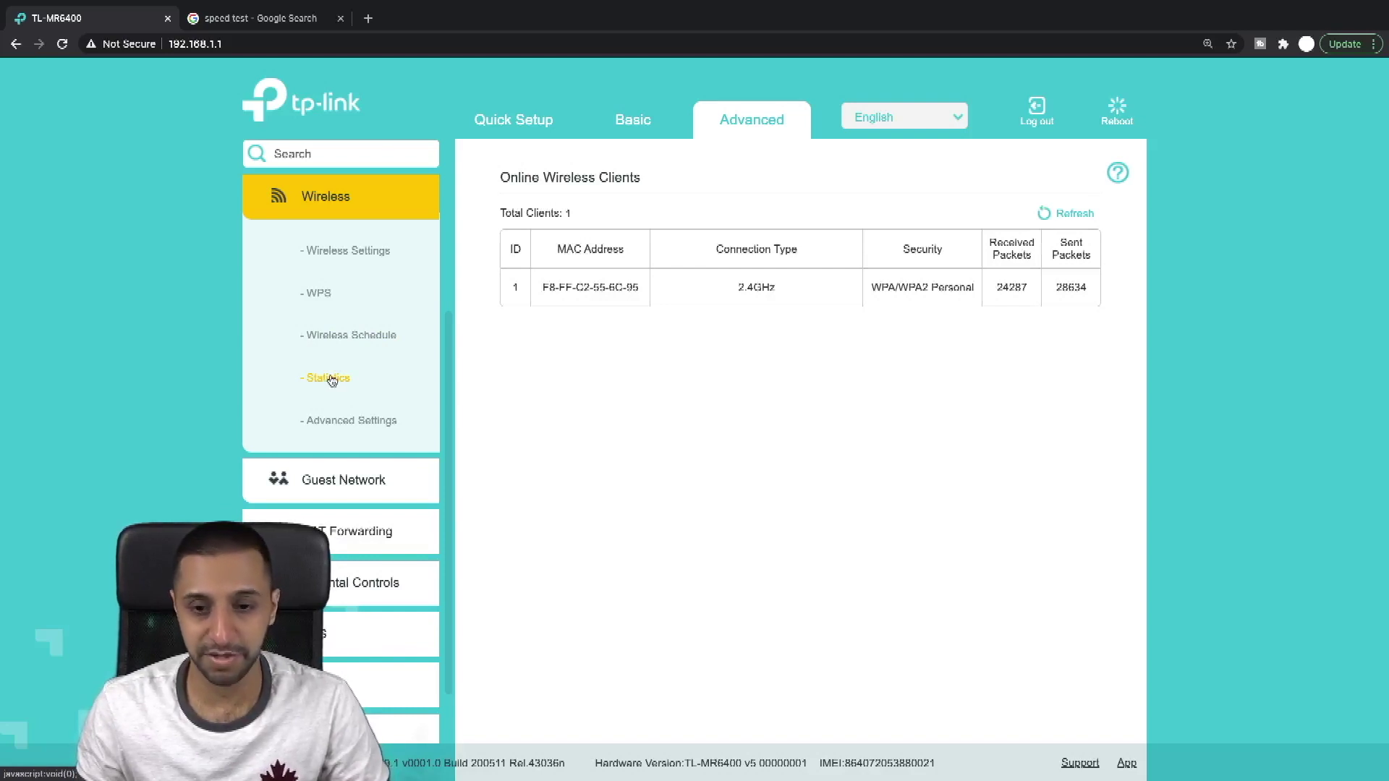
left_click(350, 421)
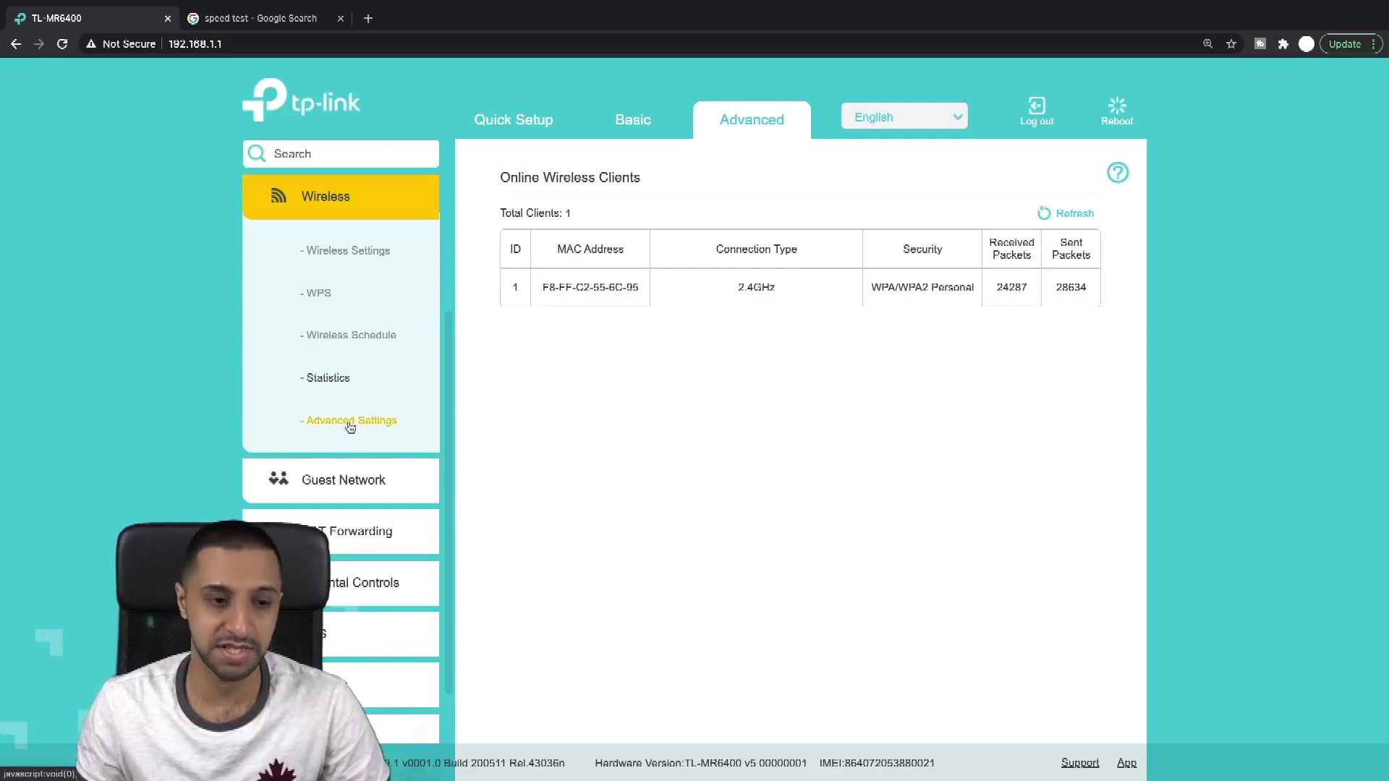
left_click(344, 480)
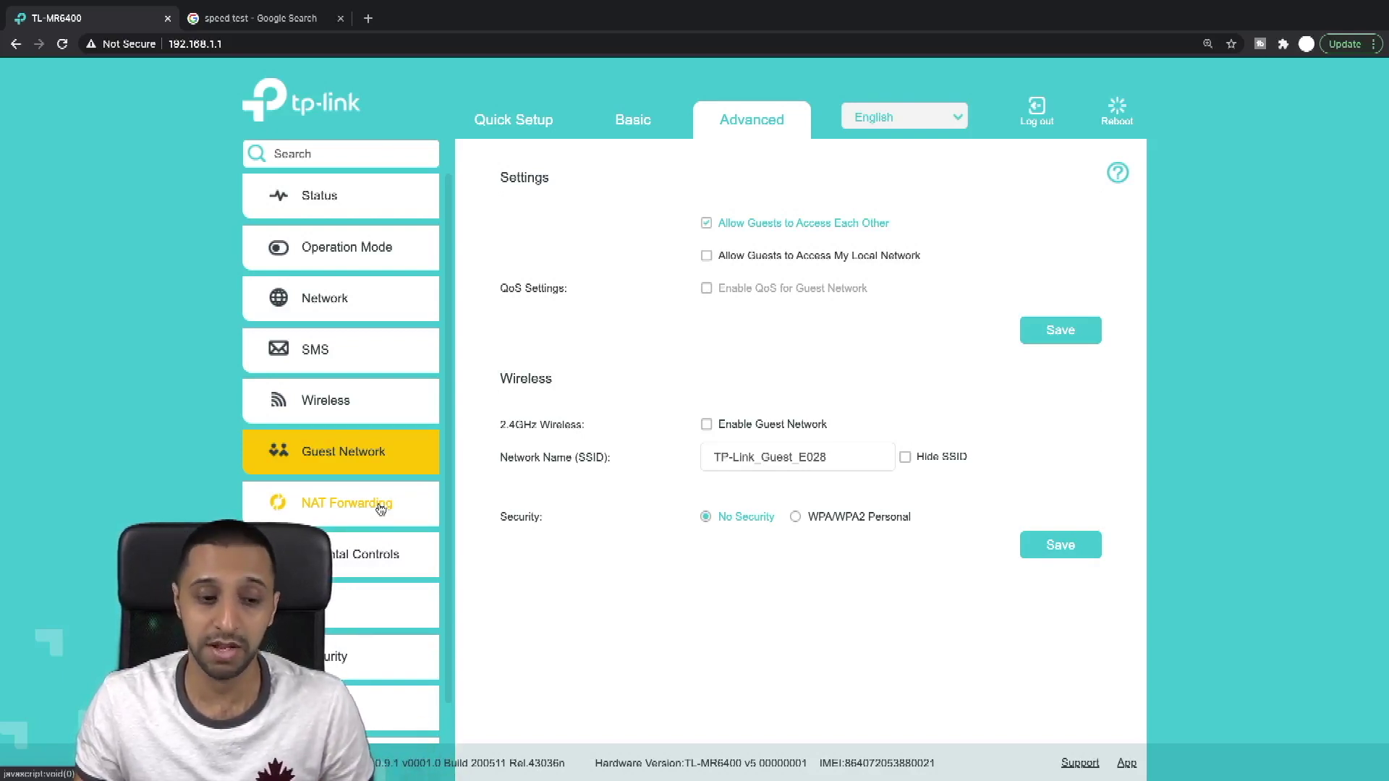
left_click(381, 508)
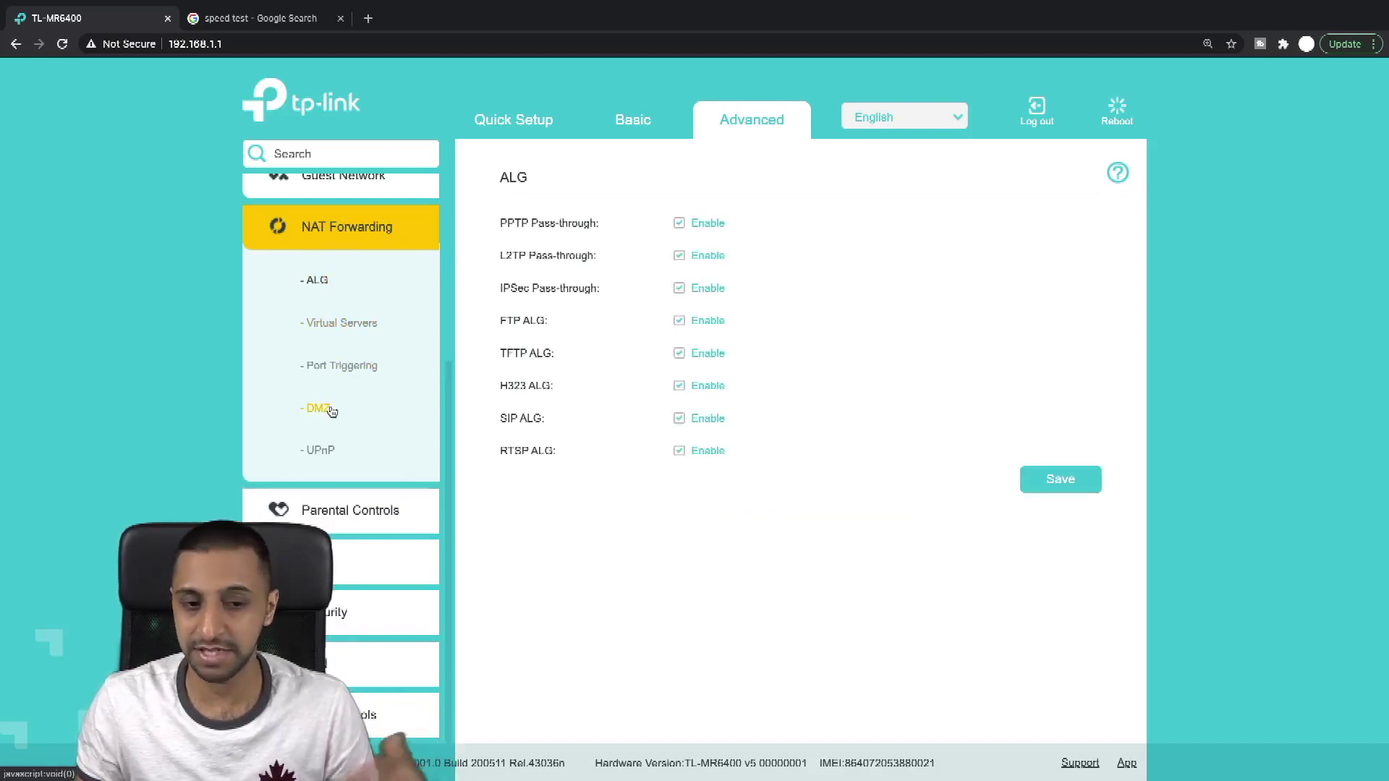
Step: Review the UPnP settings, then the Parental Controls page
left_click(337, 453)
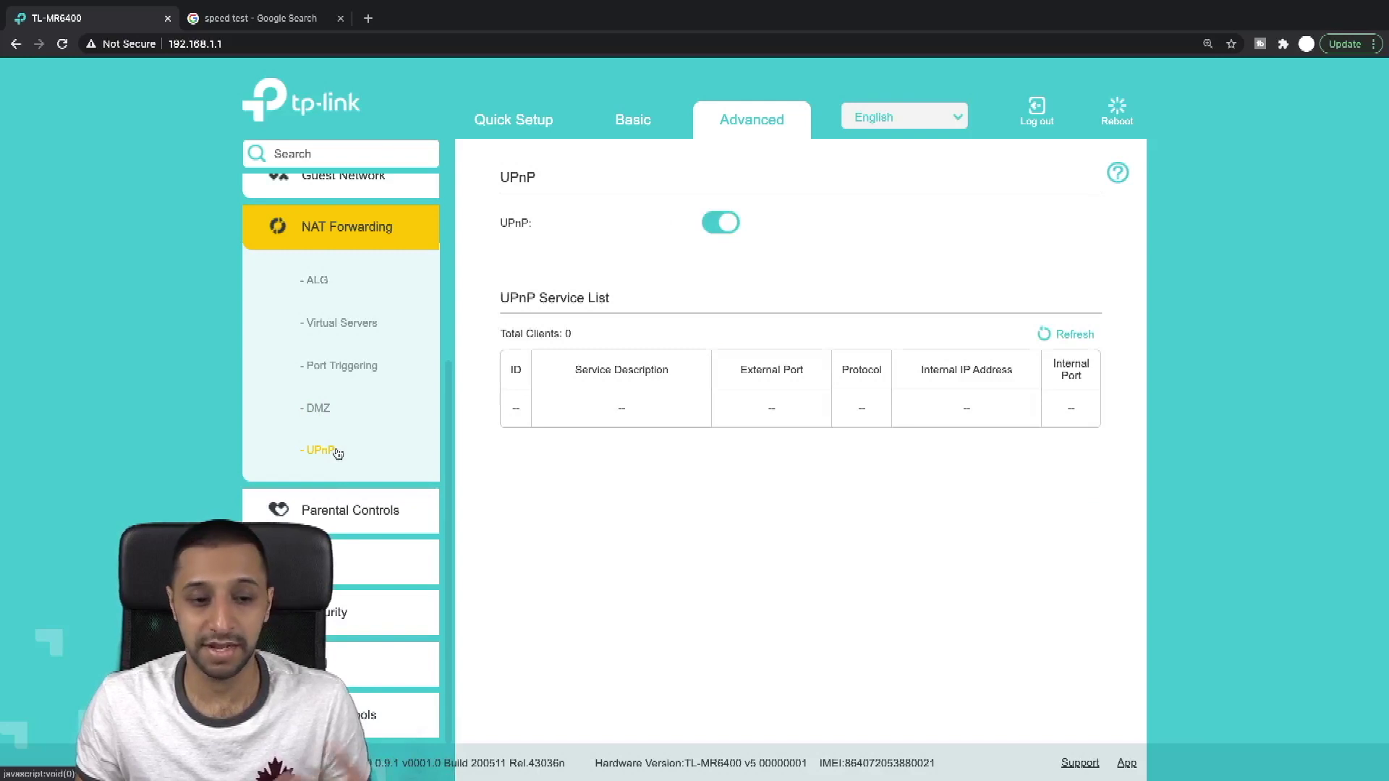
left_click(332, 230)
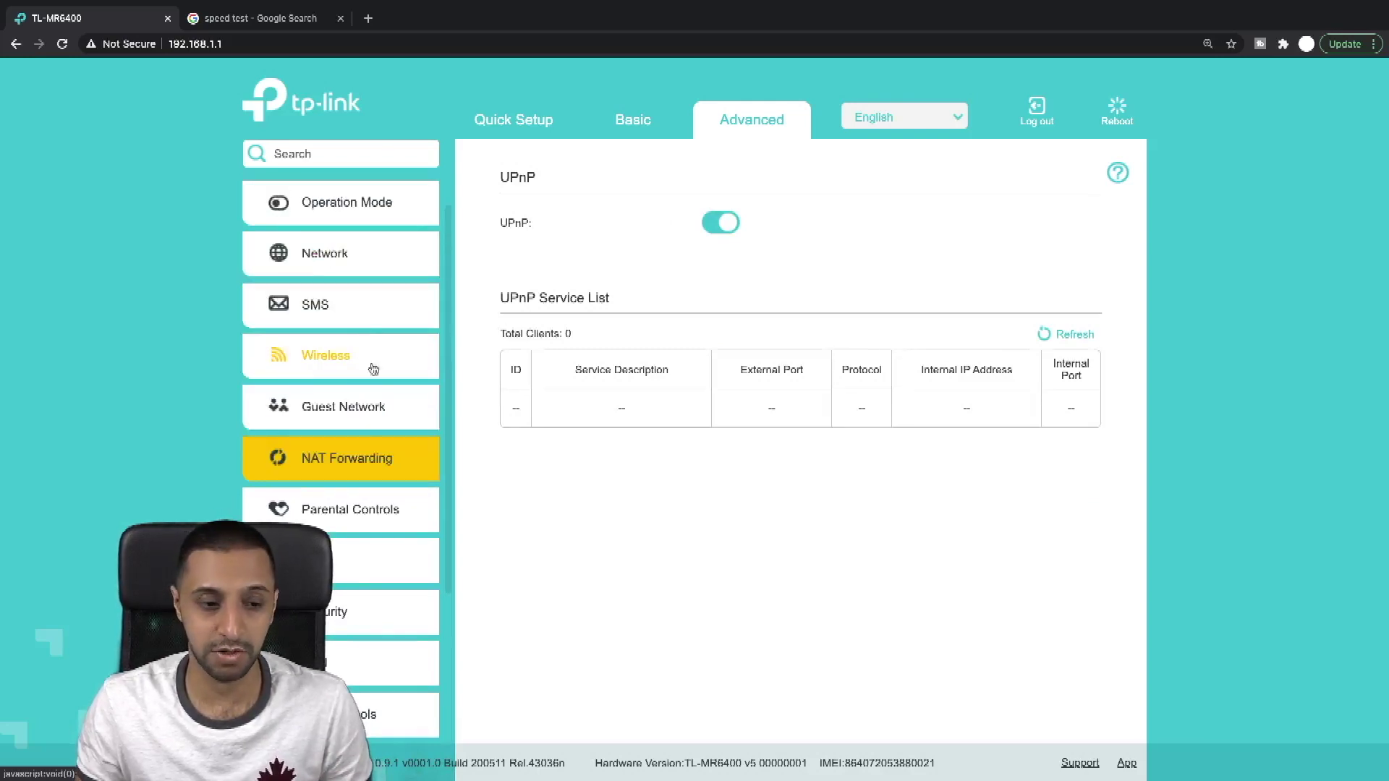
left_click(363, 512)
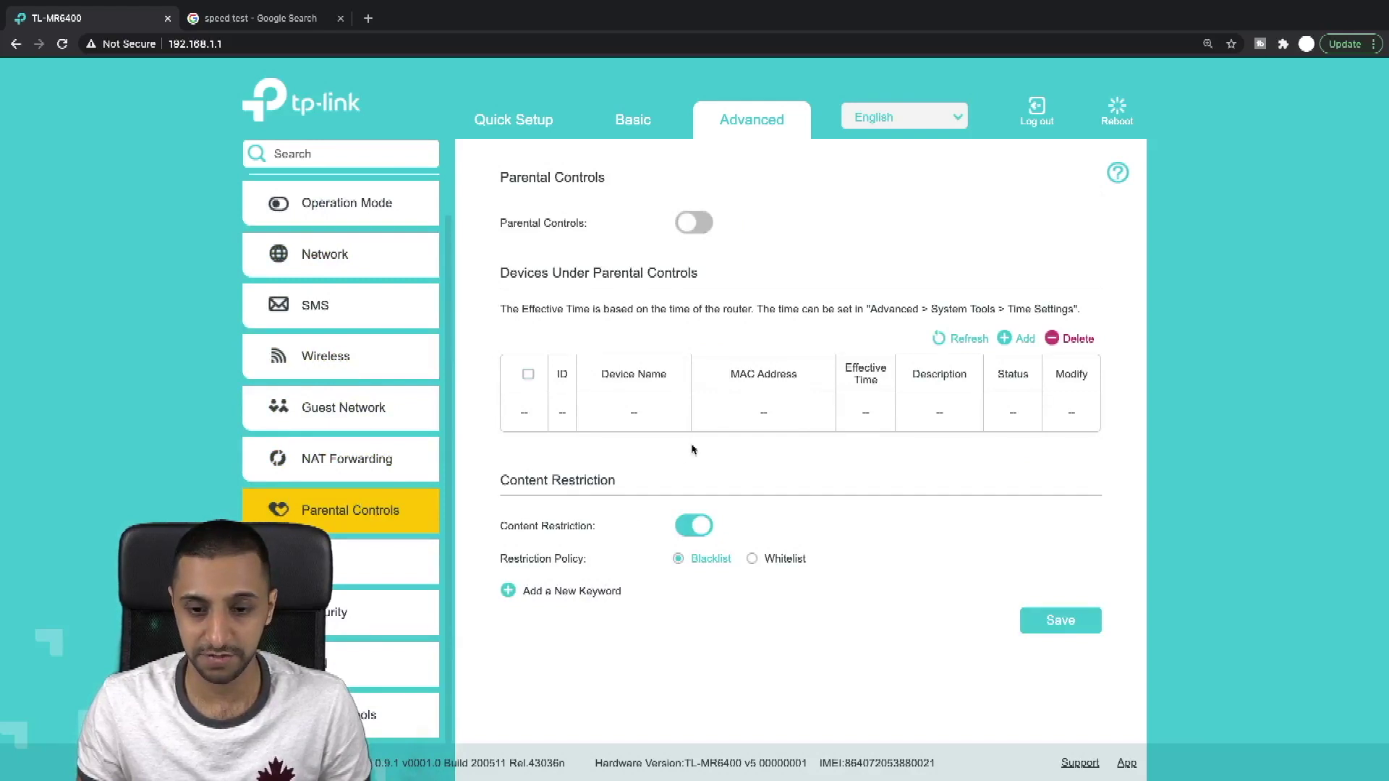
Step: Check the QoS bandwidth settings and the QoS database version 1.5.0 page
left_click(357, 566)
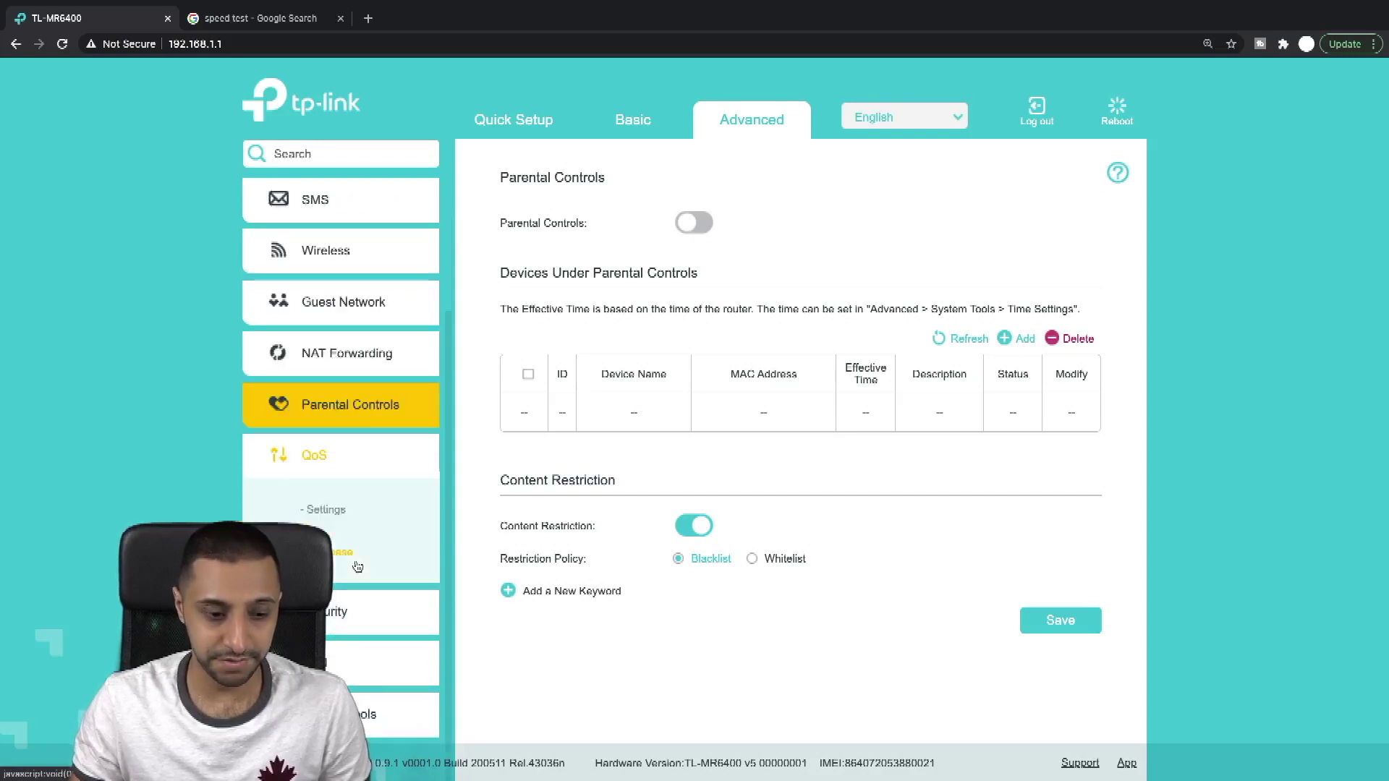
left_click(326, 511)
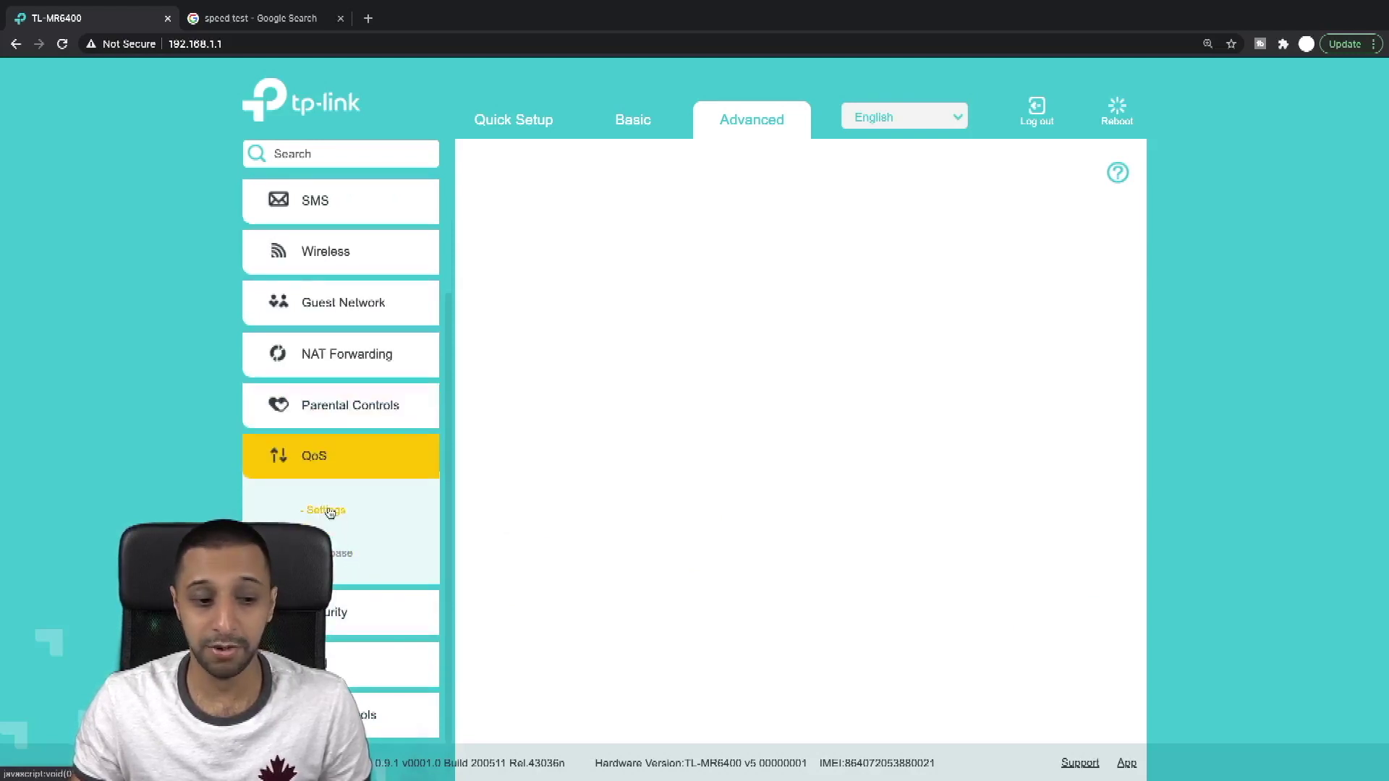
left_click(335, 563)
left_click(348, 612)
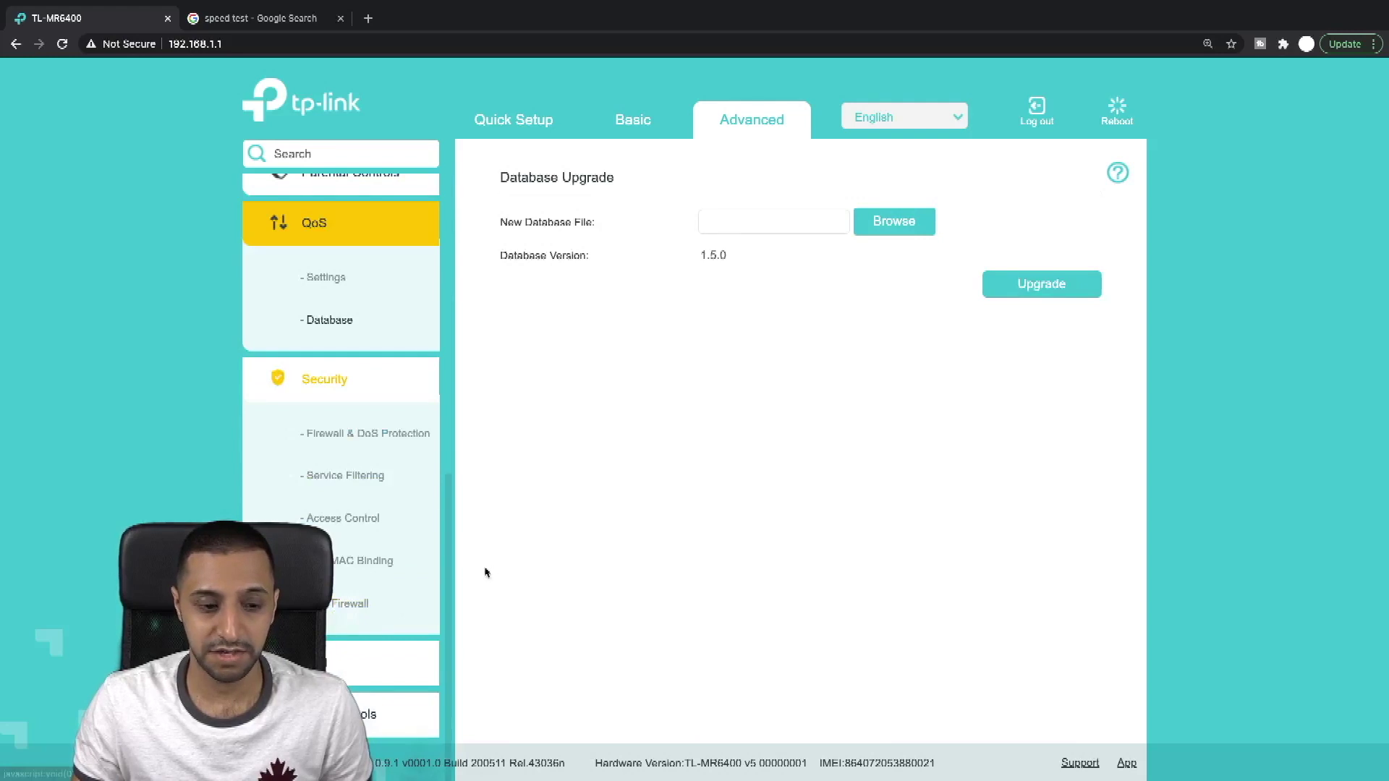
Step: Review Firewall & DoS Protection, Service Filtering, Access Control, IP & MAC Binding and IPv6 Firewall
left_click(384, 436)
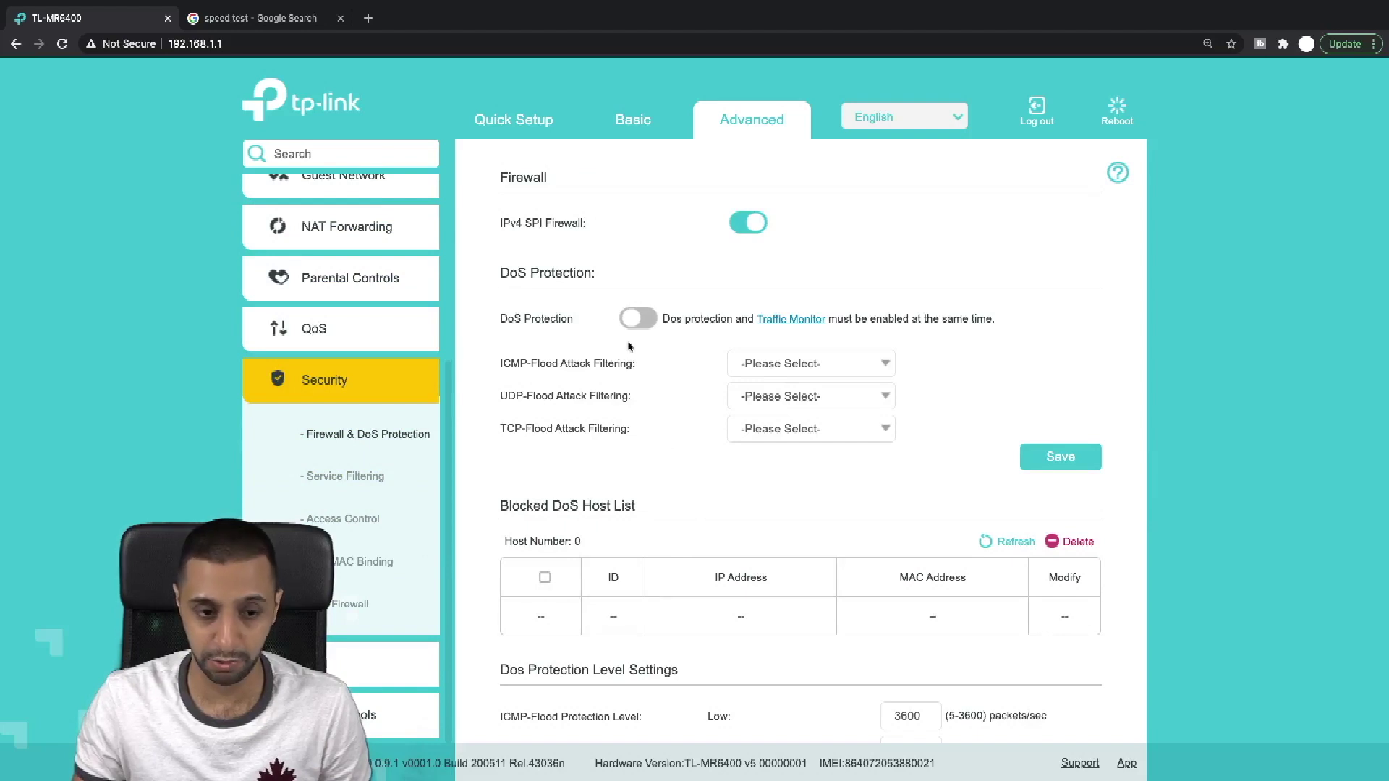
left_click(346, 479)
left_click(346, 520)
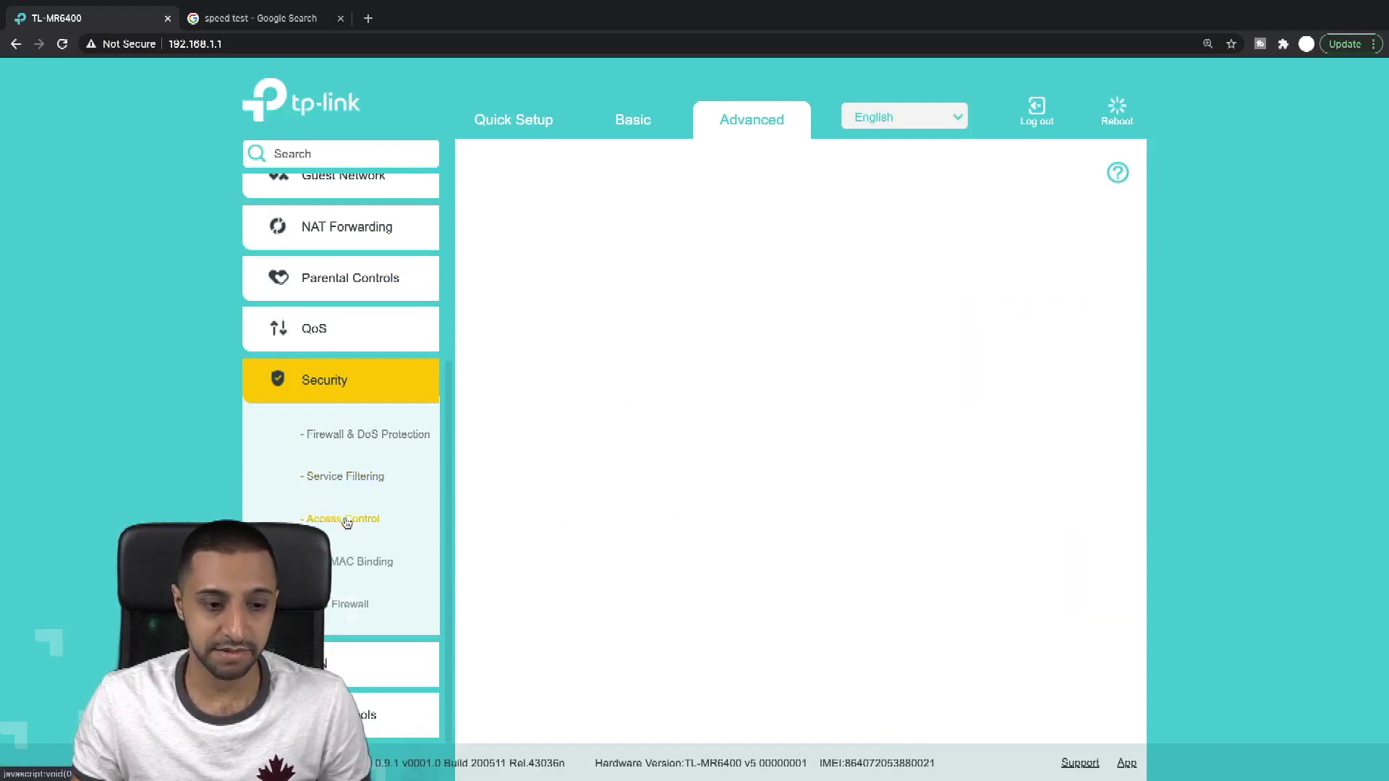
left_click(373, 573)
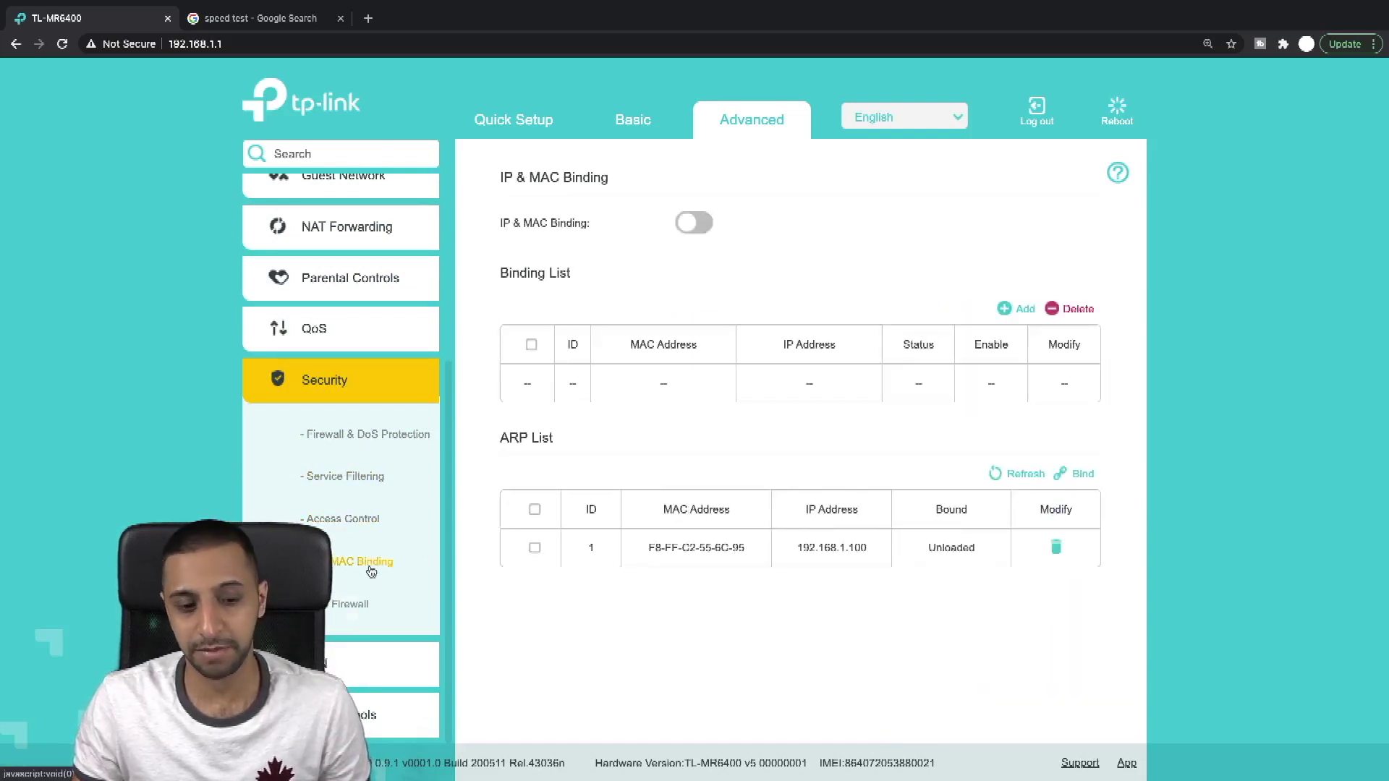
left_click(346, 615)
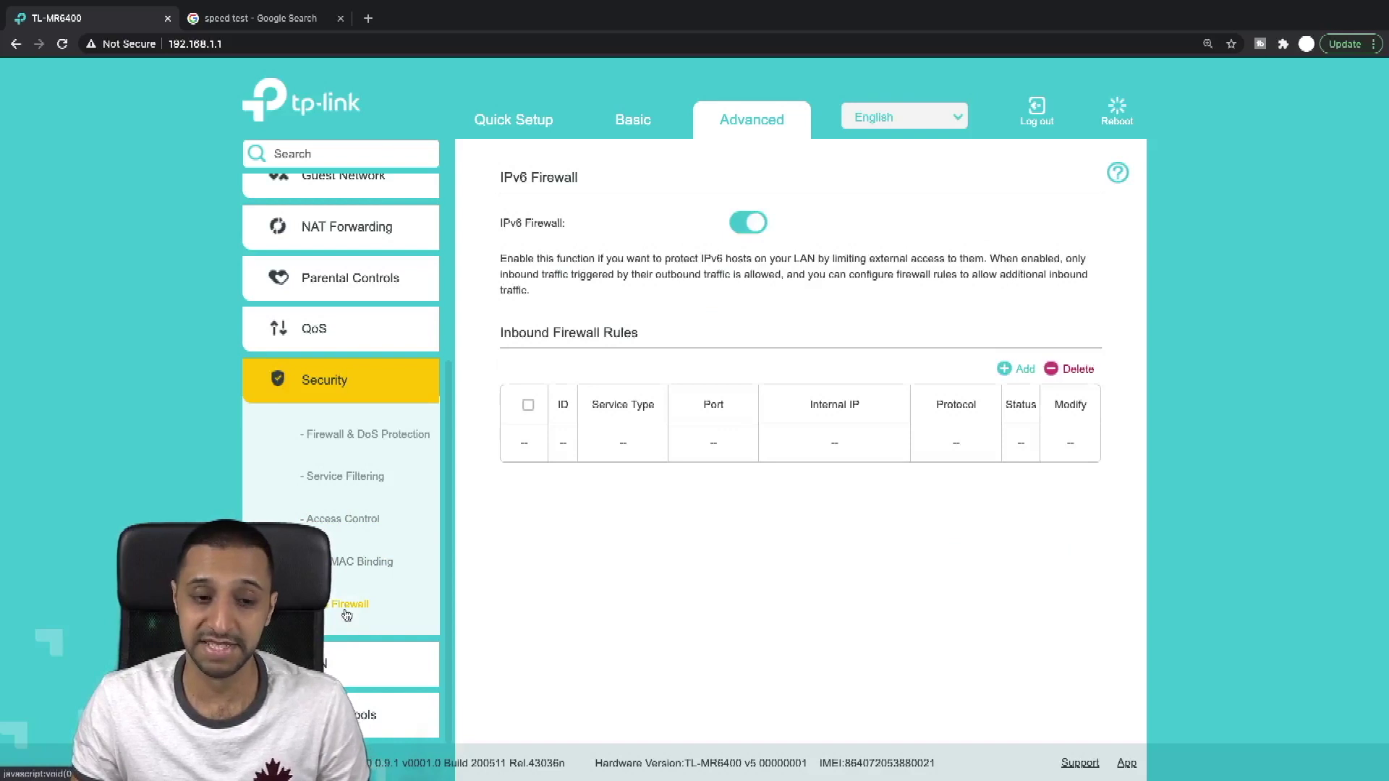
Step: Review the OpenVPN and PPTP VPN server settings and the empty VPN Connections list
left_click(375, 663)
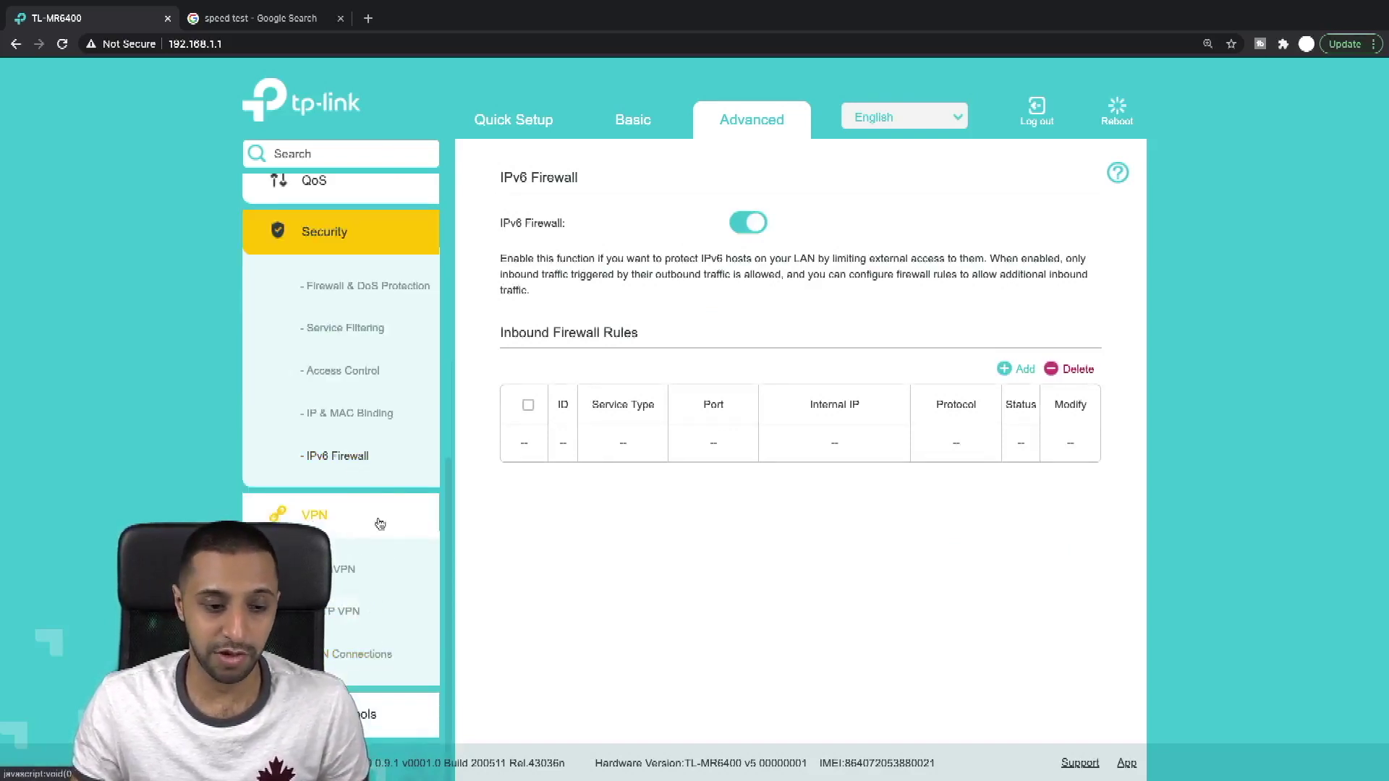
left_click(340, 232)
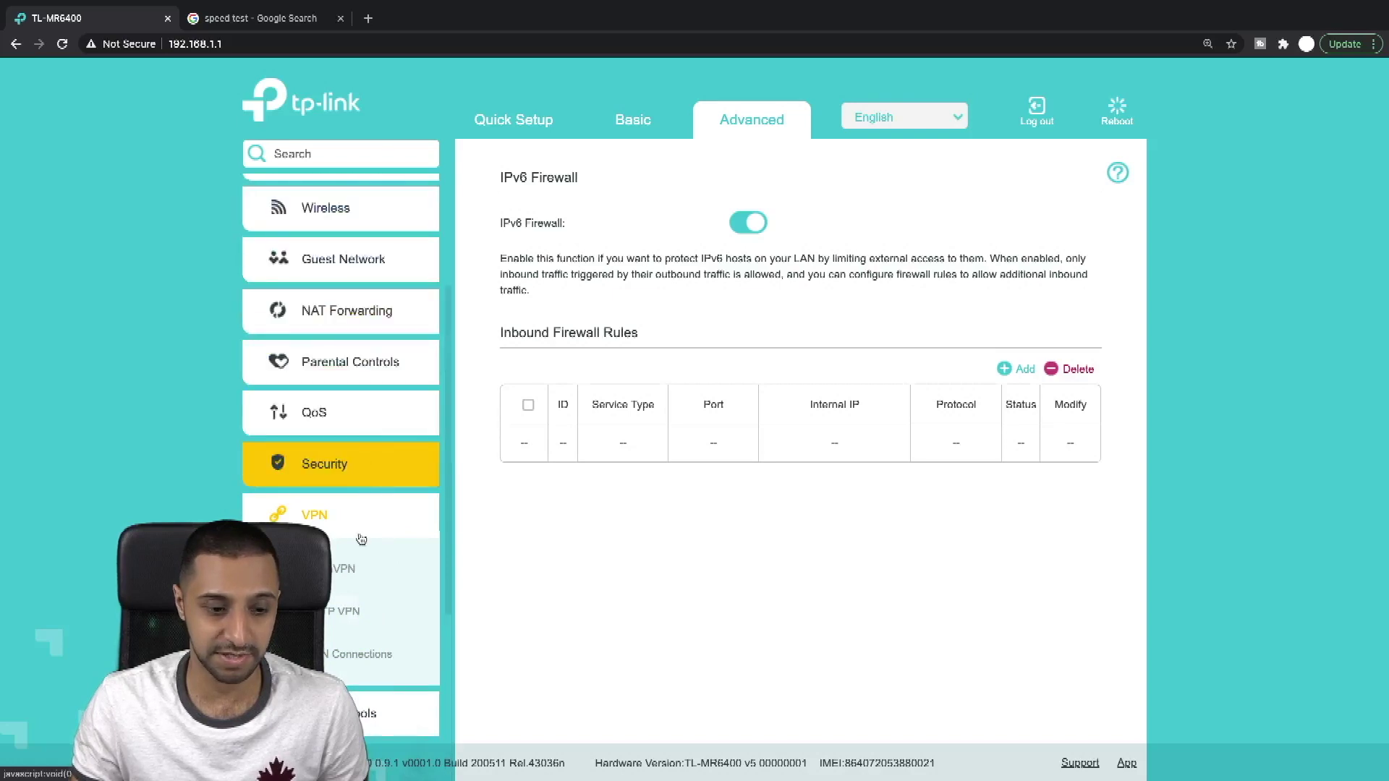
scroll(363, 550, "down", 3)
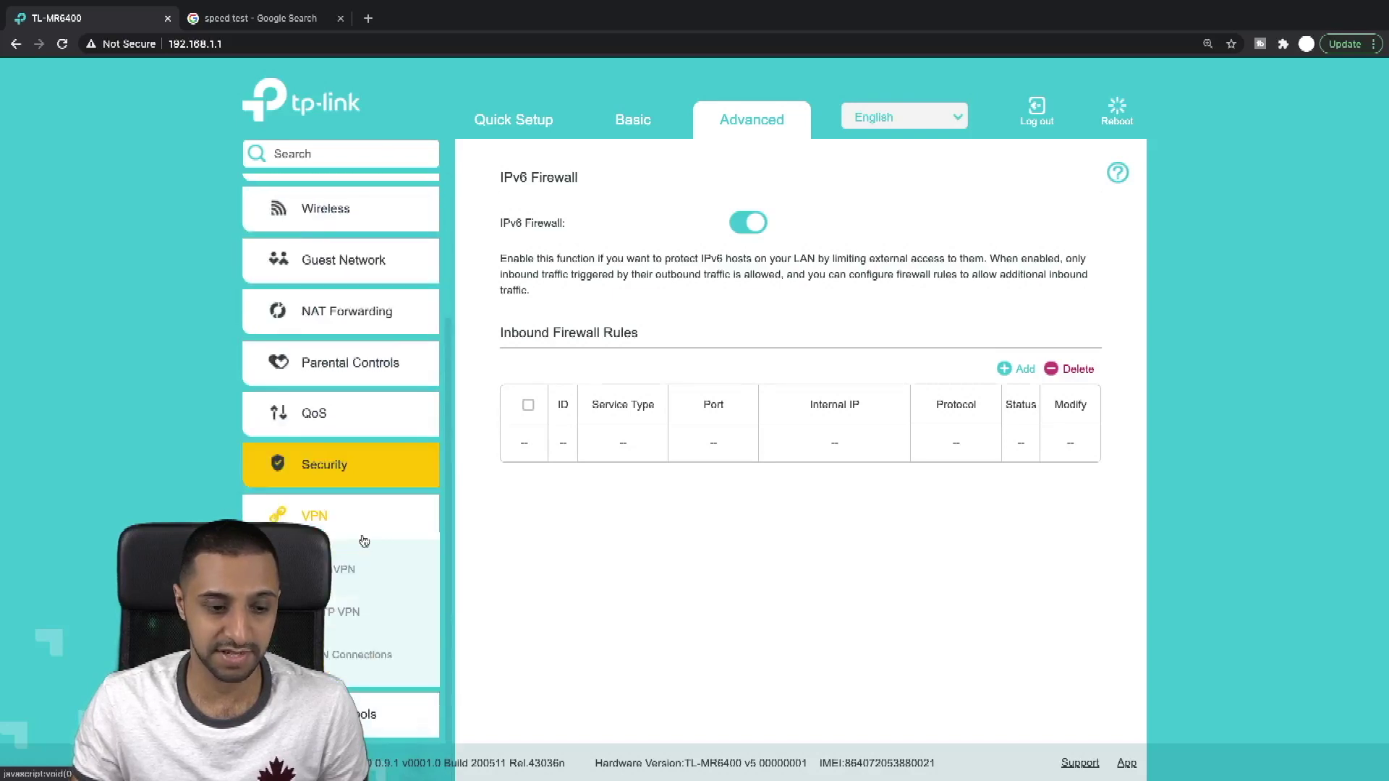
left_click(347, 583)
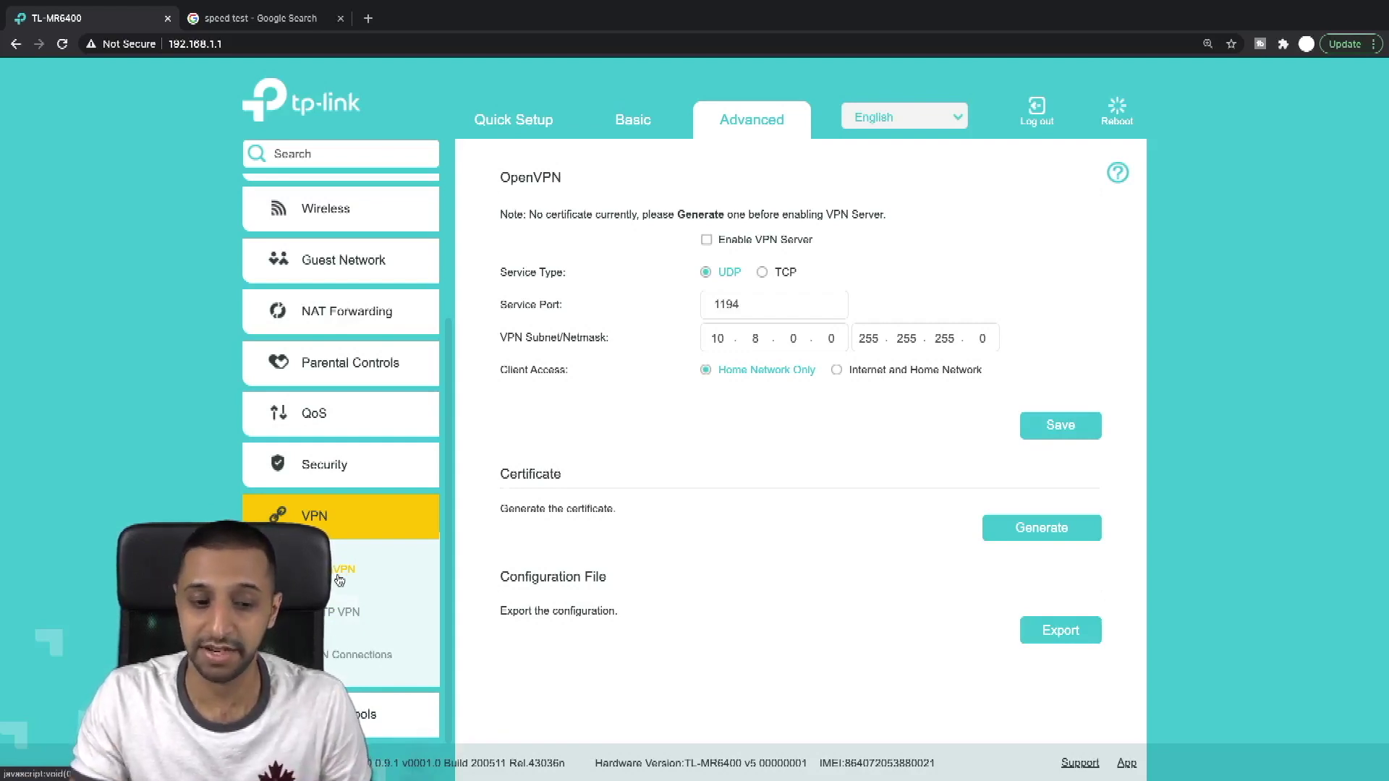
left_click(356, 620)
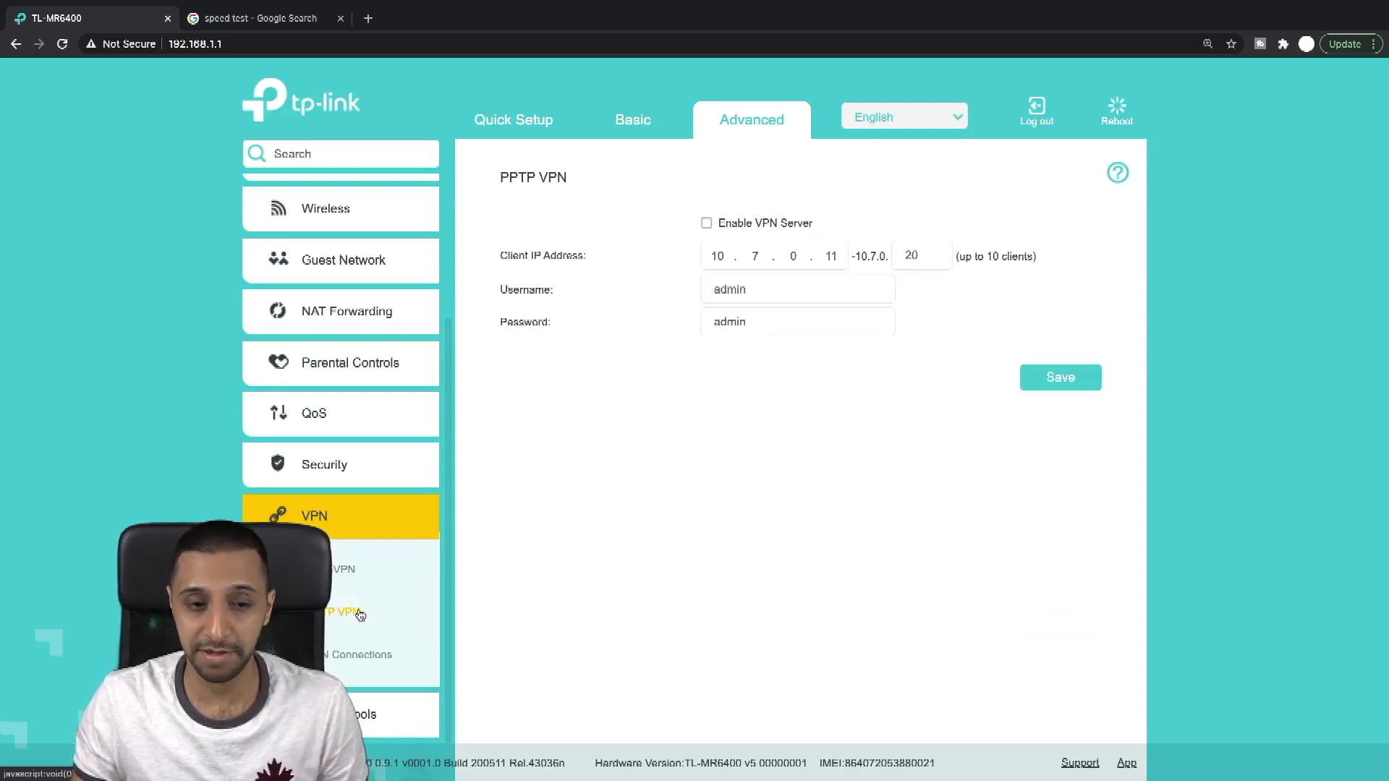
left_click(352, 664)
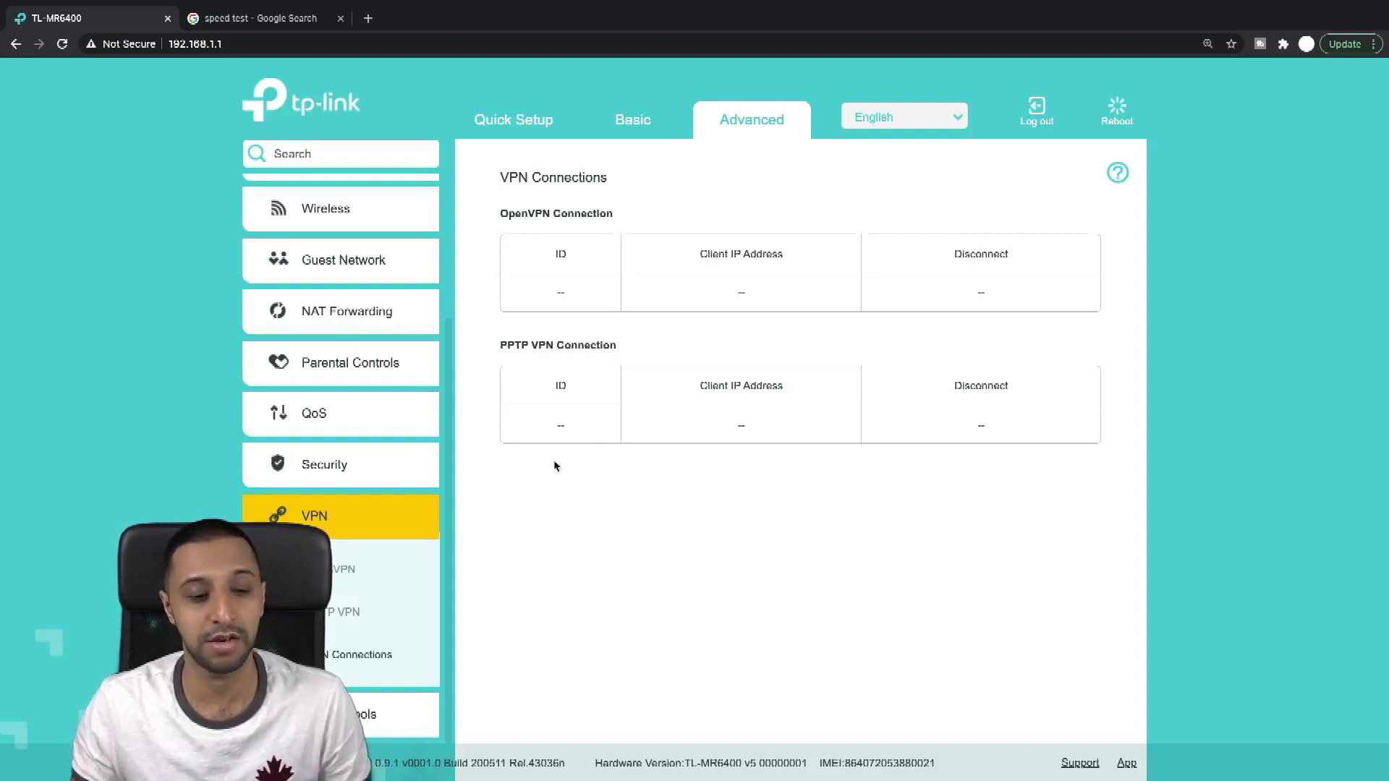
scroll(390, 560, "up", 3)
scroll(351, 596, "down", 2)
scroll(351, 596, "down", 1)
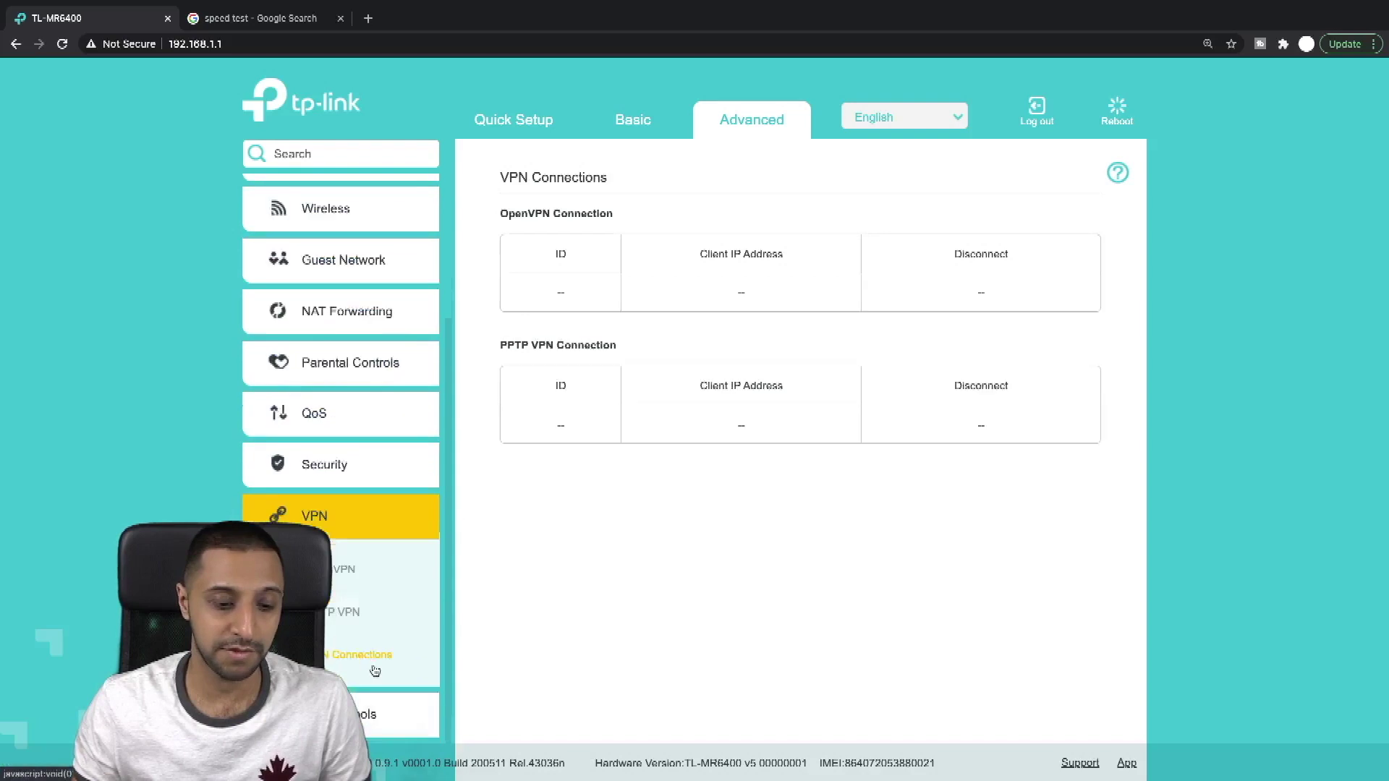
left_click(416, 727)
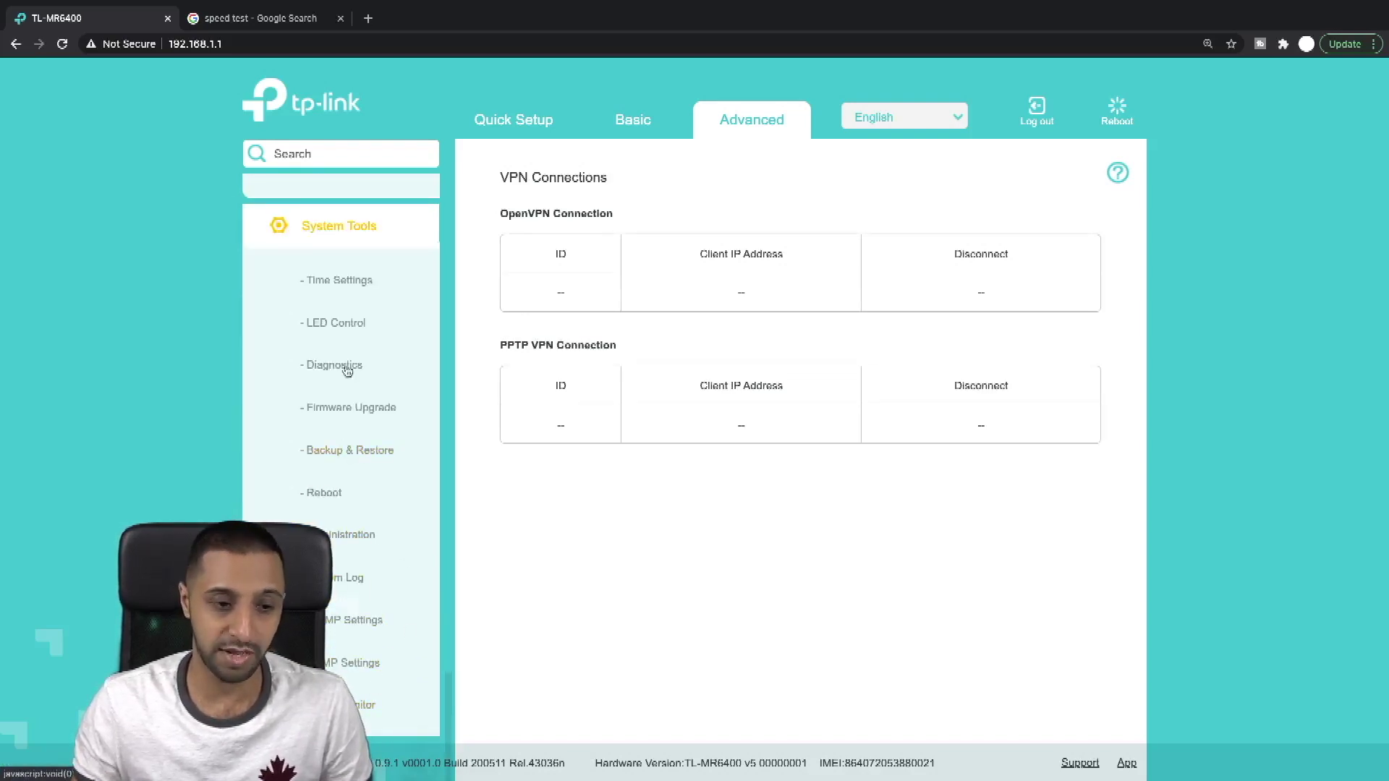
Step: Check LED Control and Diagnostics, confirm firmware is up to date, and back up the router settings
left_click(335, 326)
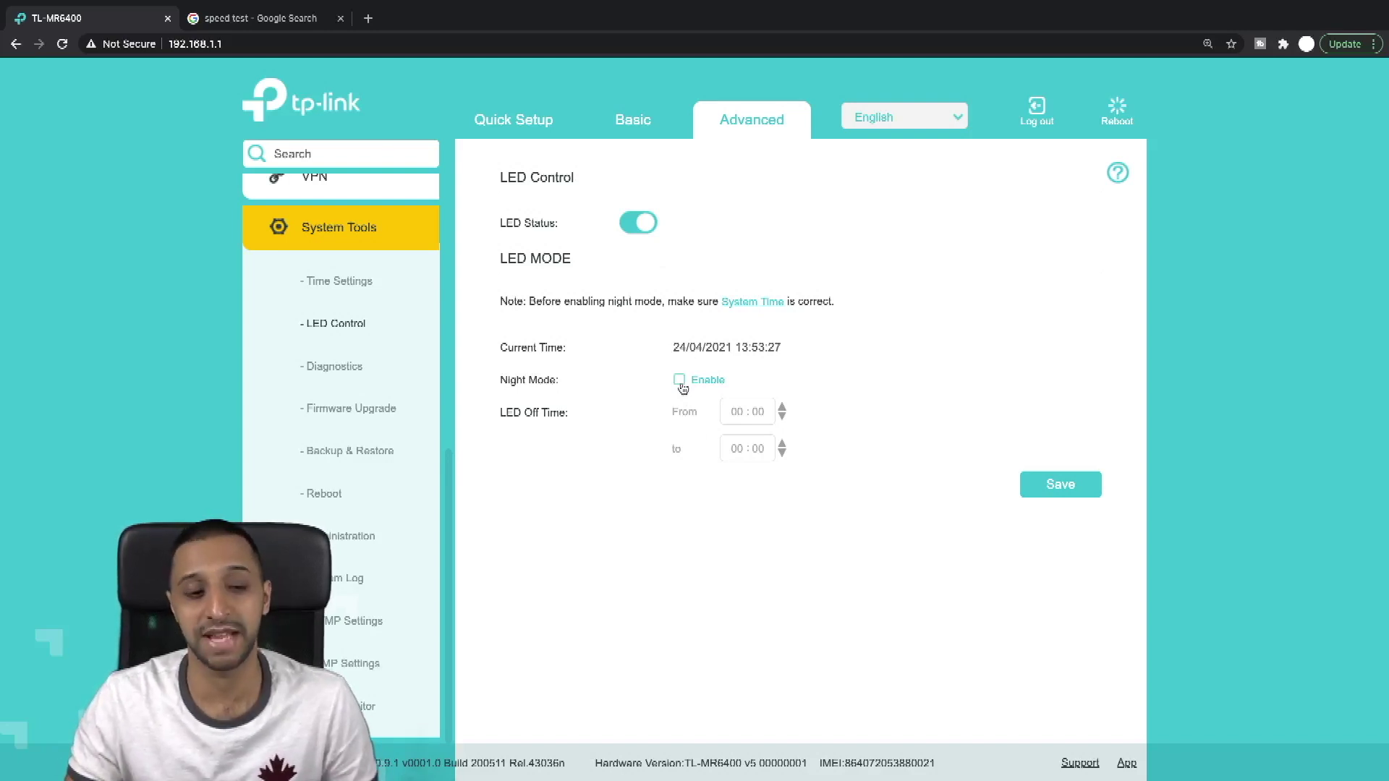
left_click(359, 369)
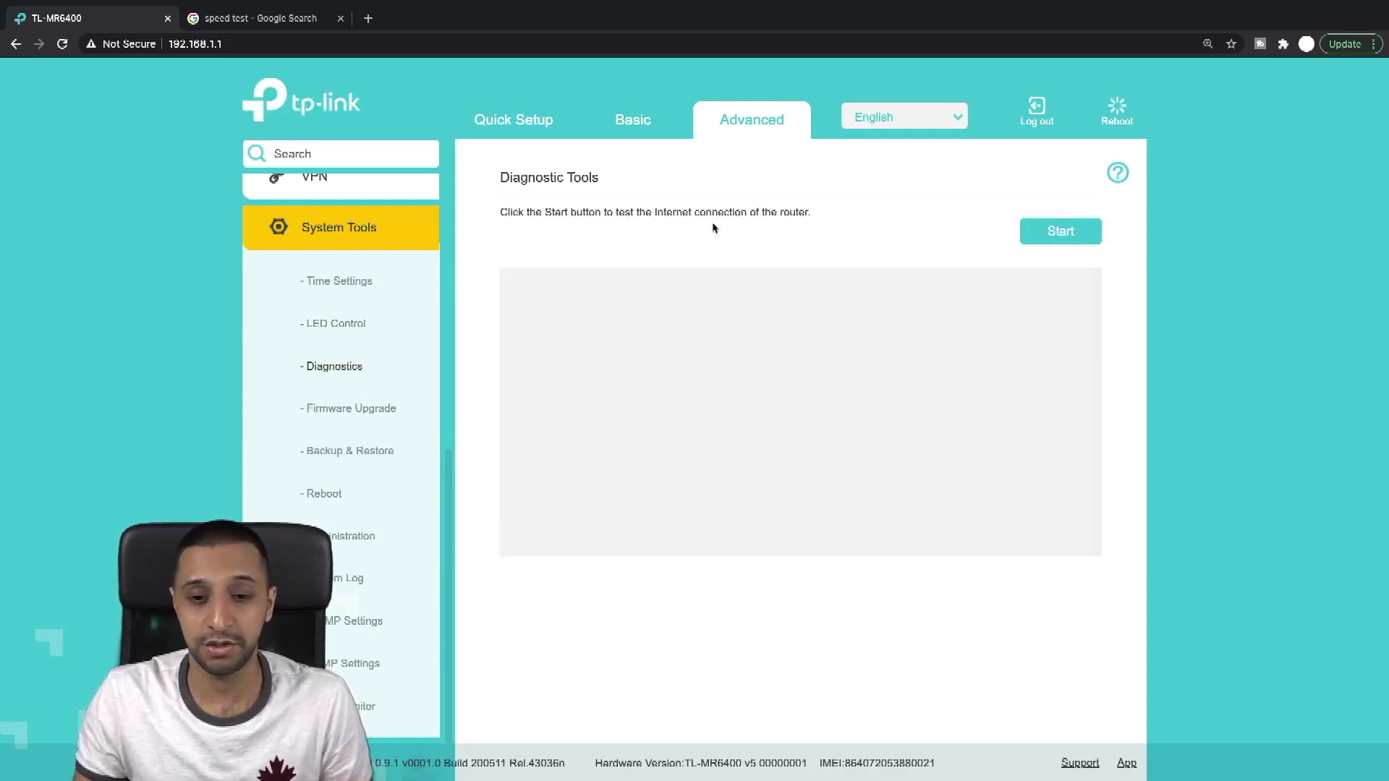
left_click(394, 411)
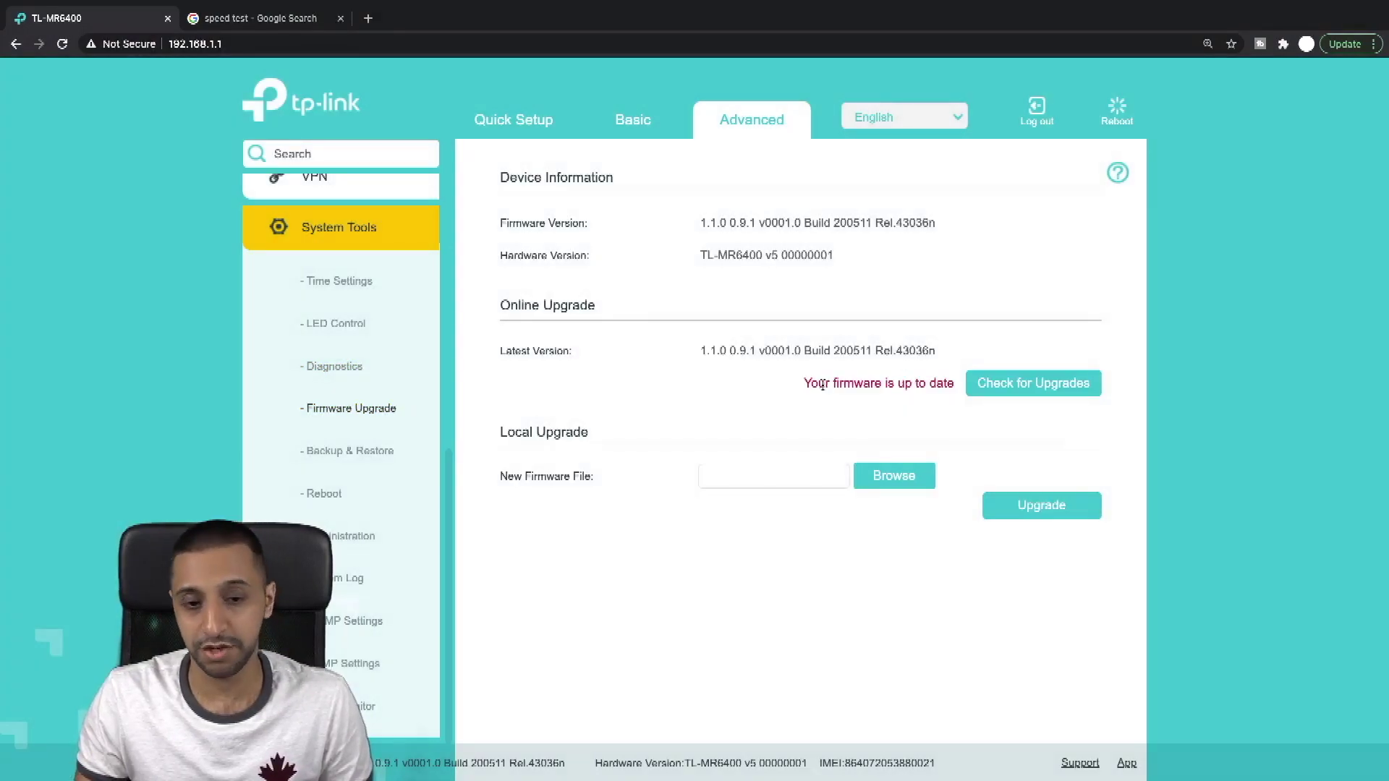
left_click_drag(818, 384, 935, 384)
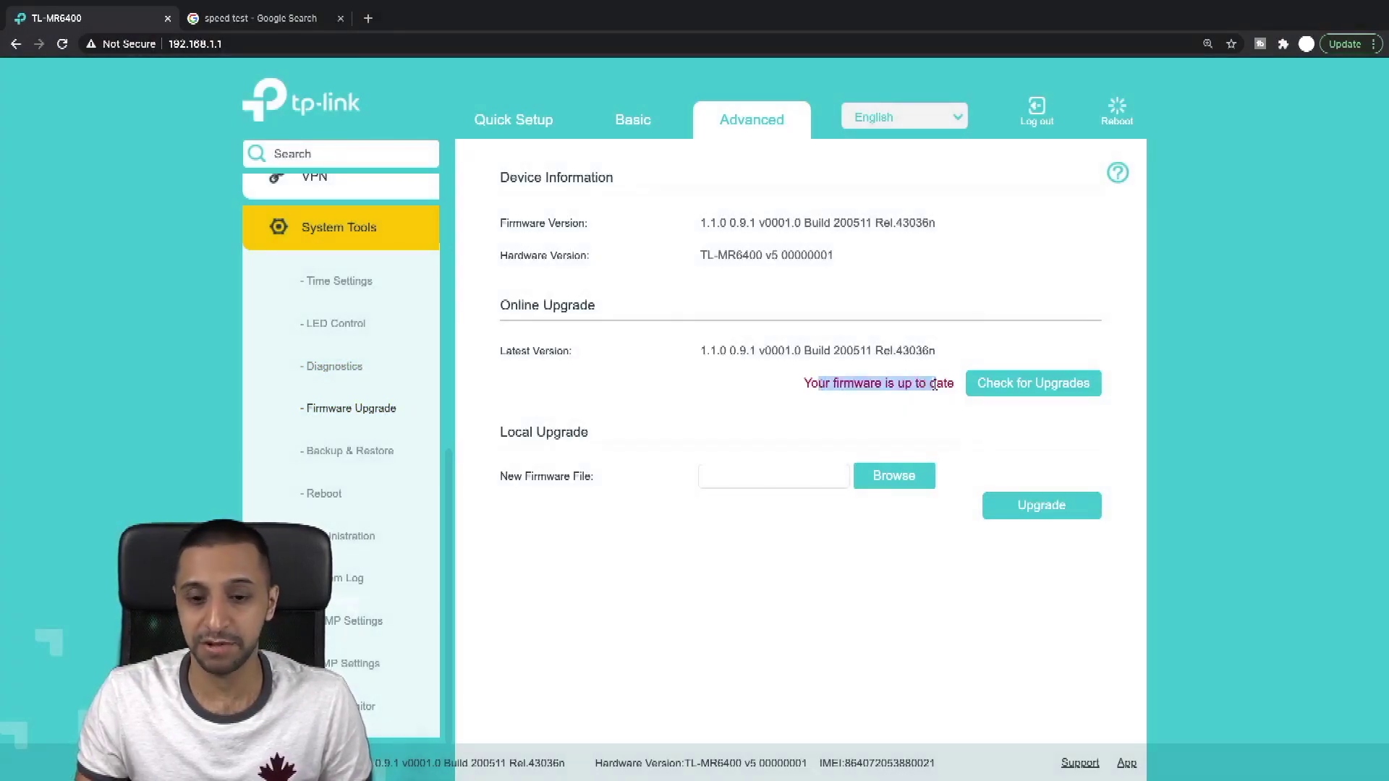
left_click(387, 445)
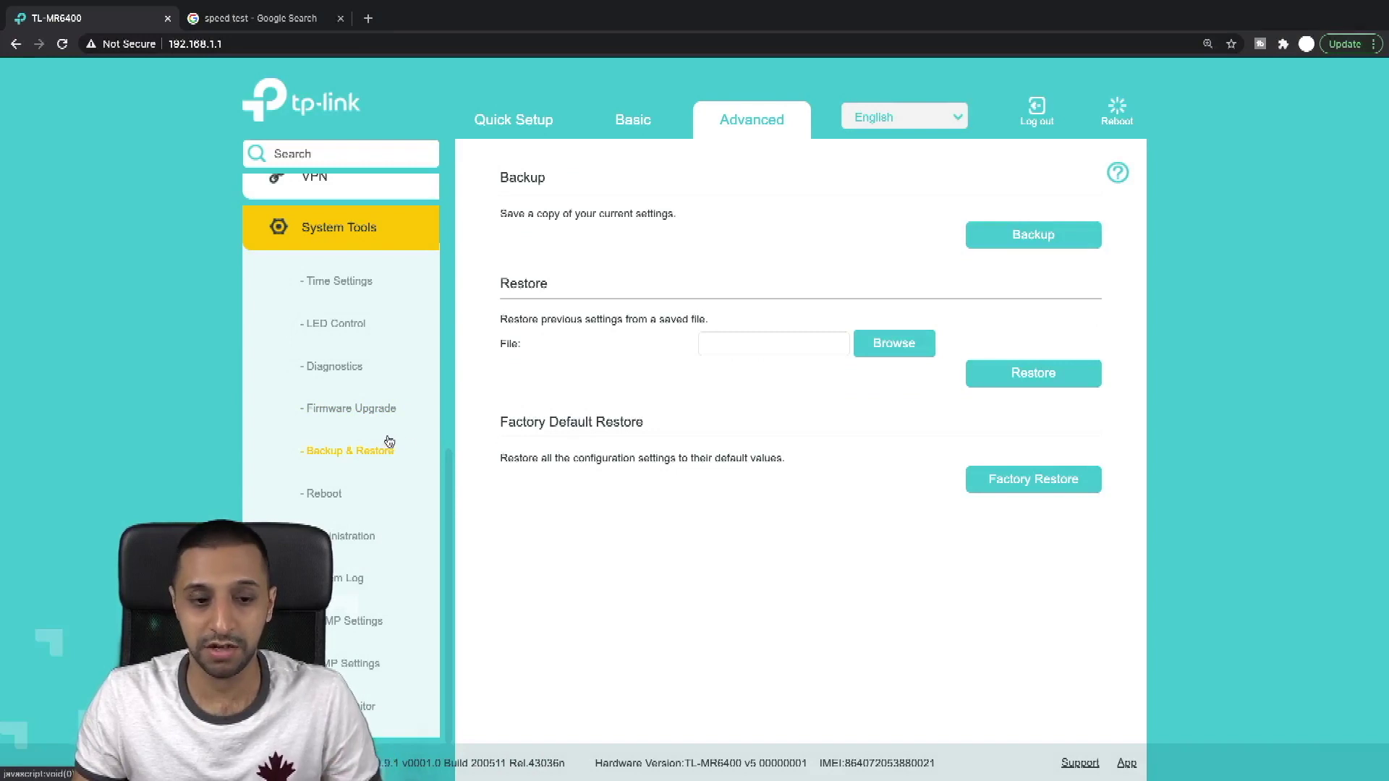
left_click(999, 242)
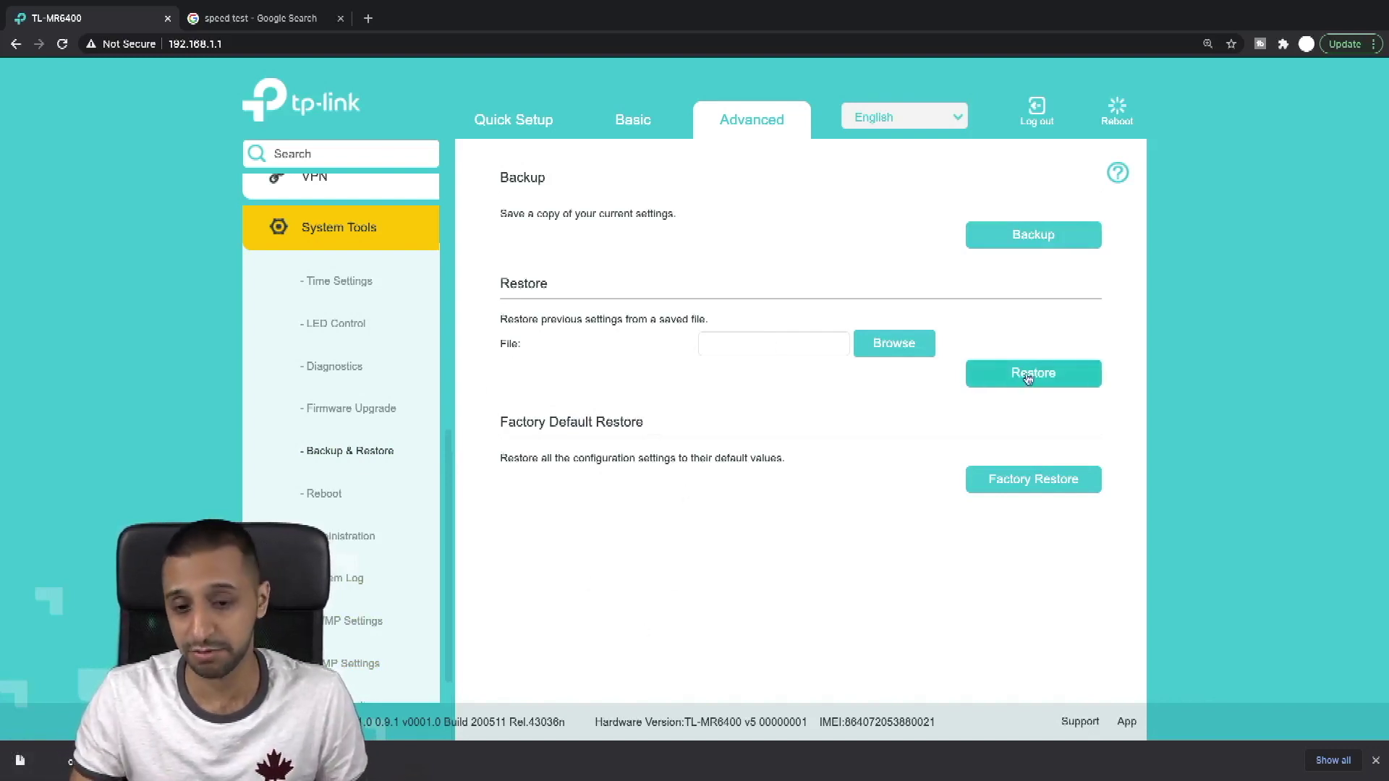
Step: Look over the Reboot options and the Administration settings page
left_click(361, 499)
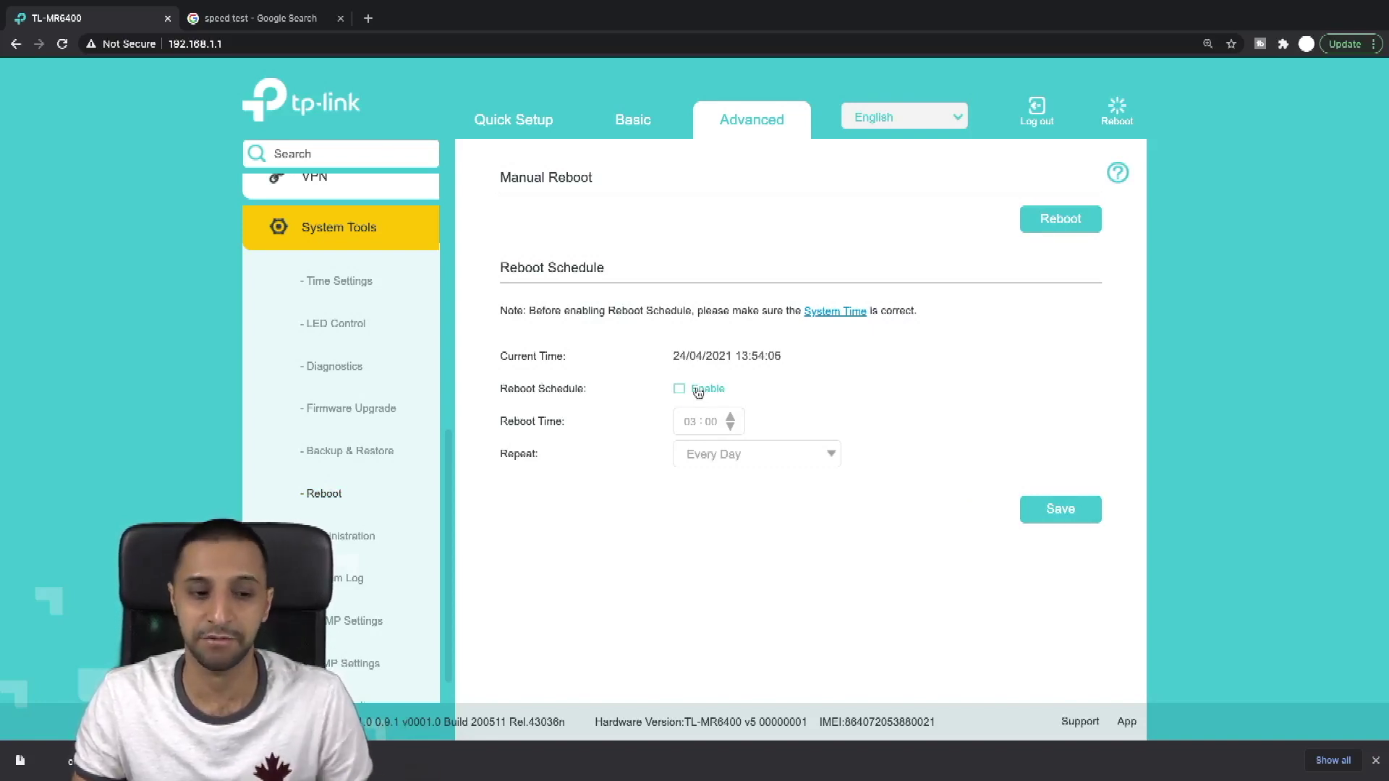
left_click(392, 539)
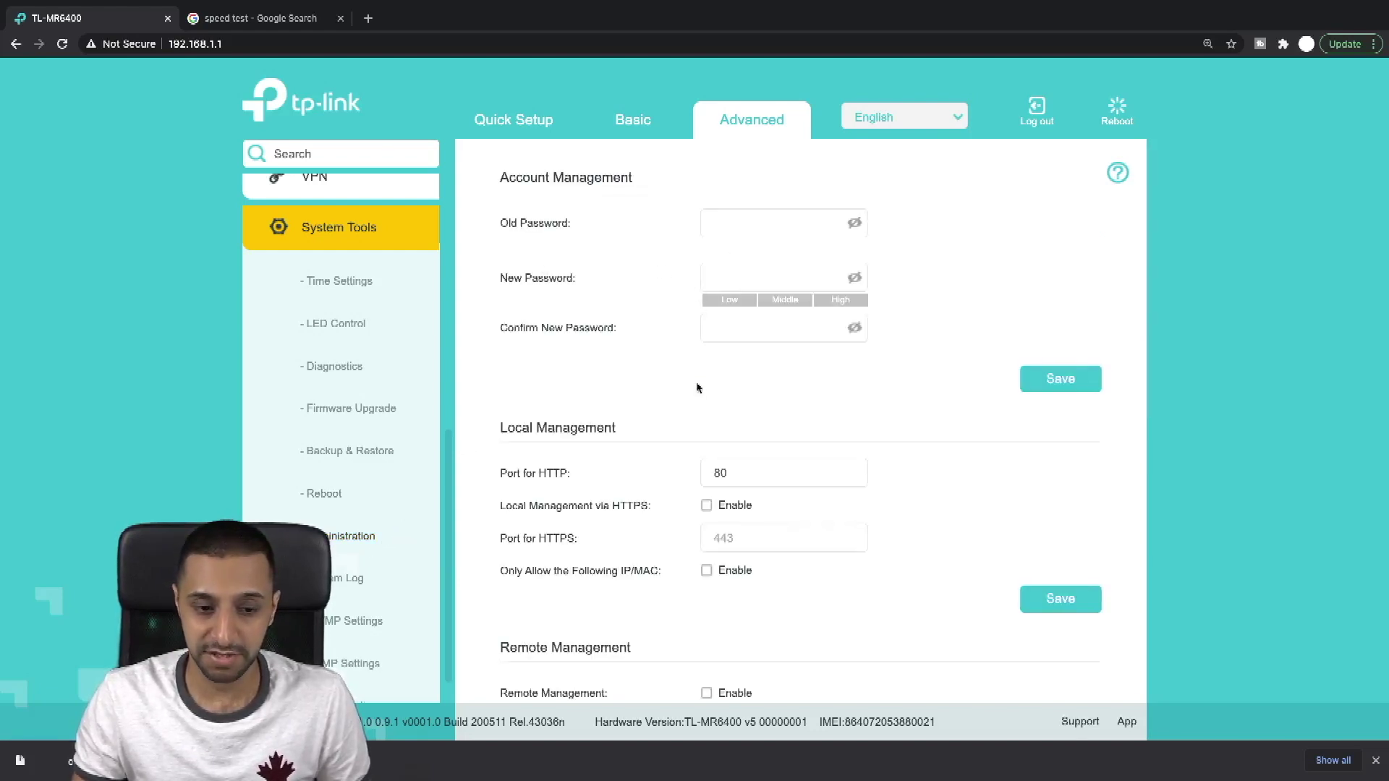
scroll(652, 503, "down", 1)
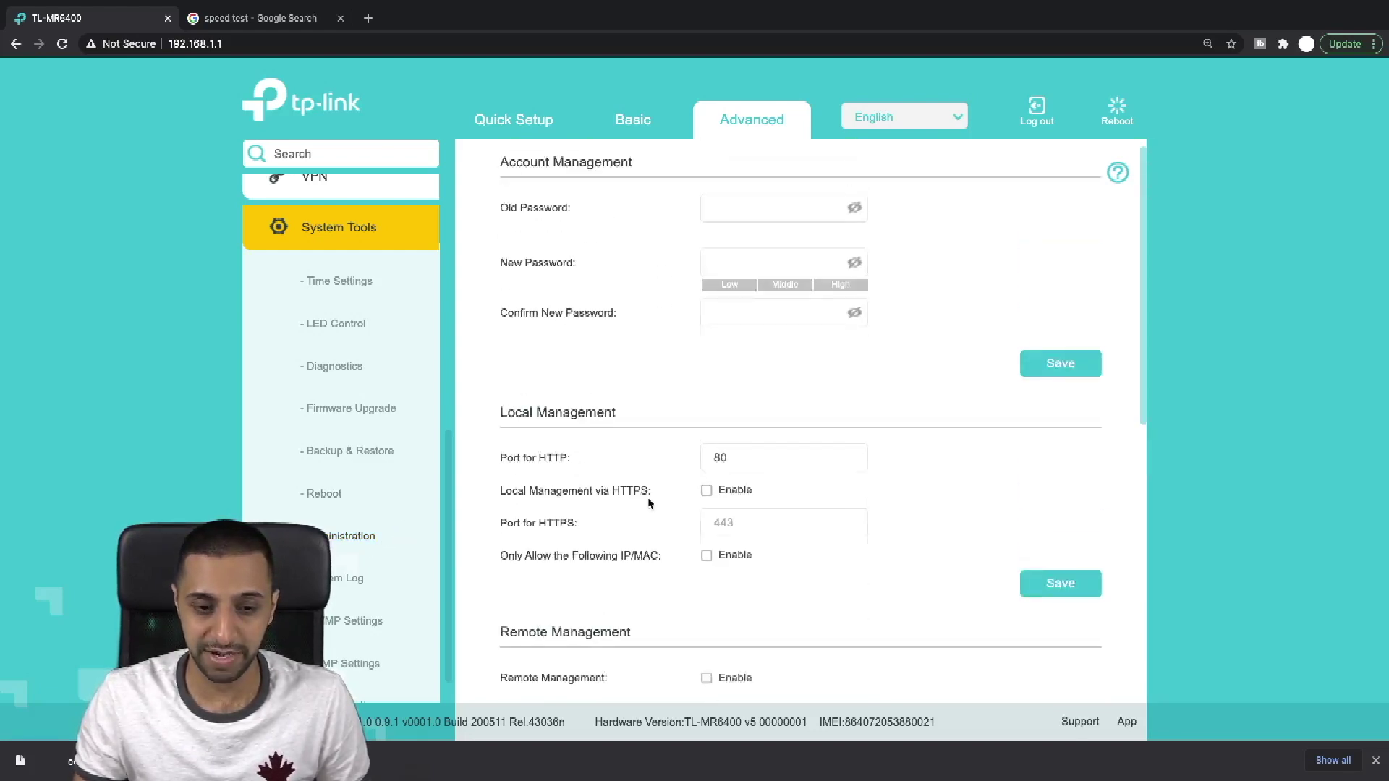
scroll(649, 502, "down", 3)
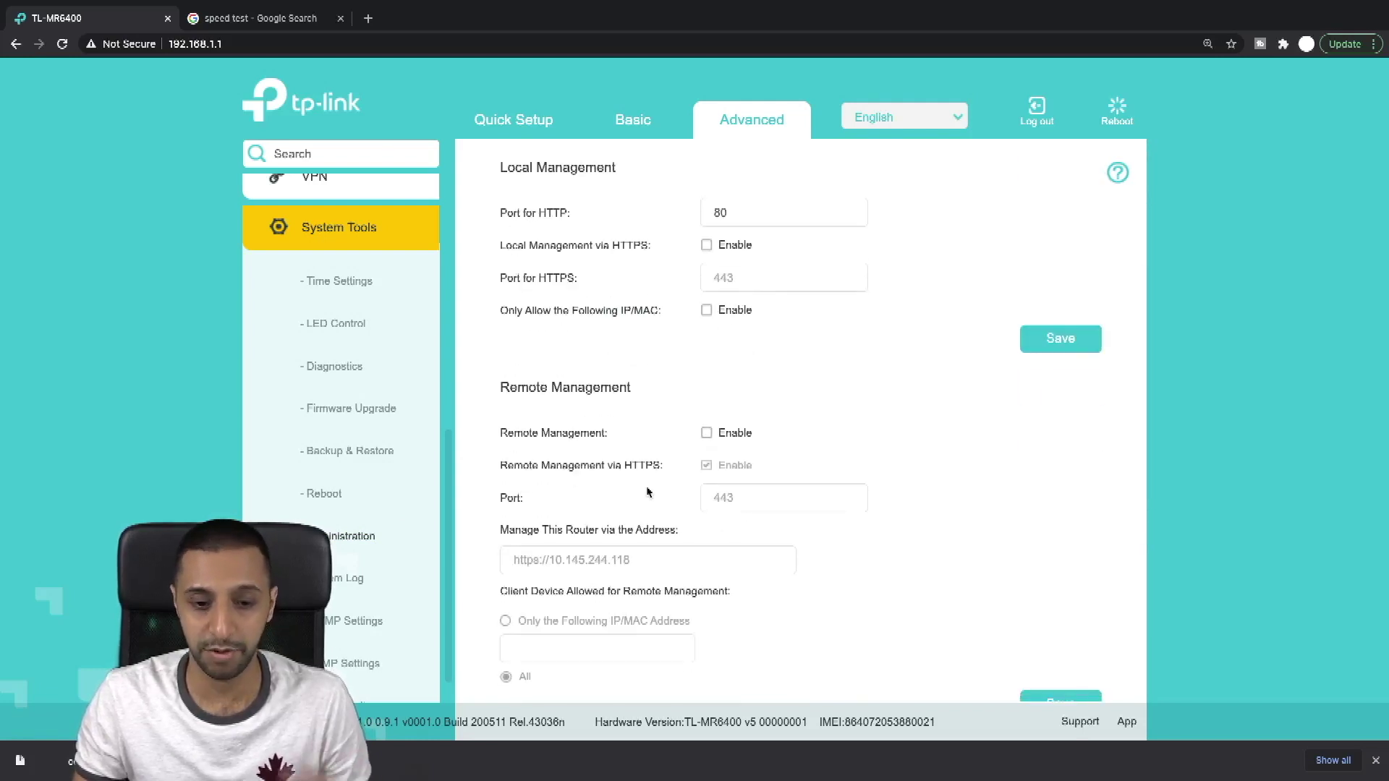
scroll(647, 492, "down", 1)
scroll(647, 490, "up", 3)
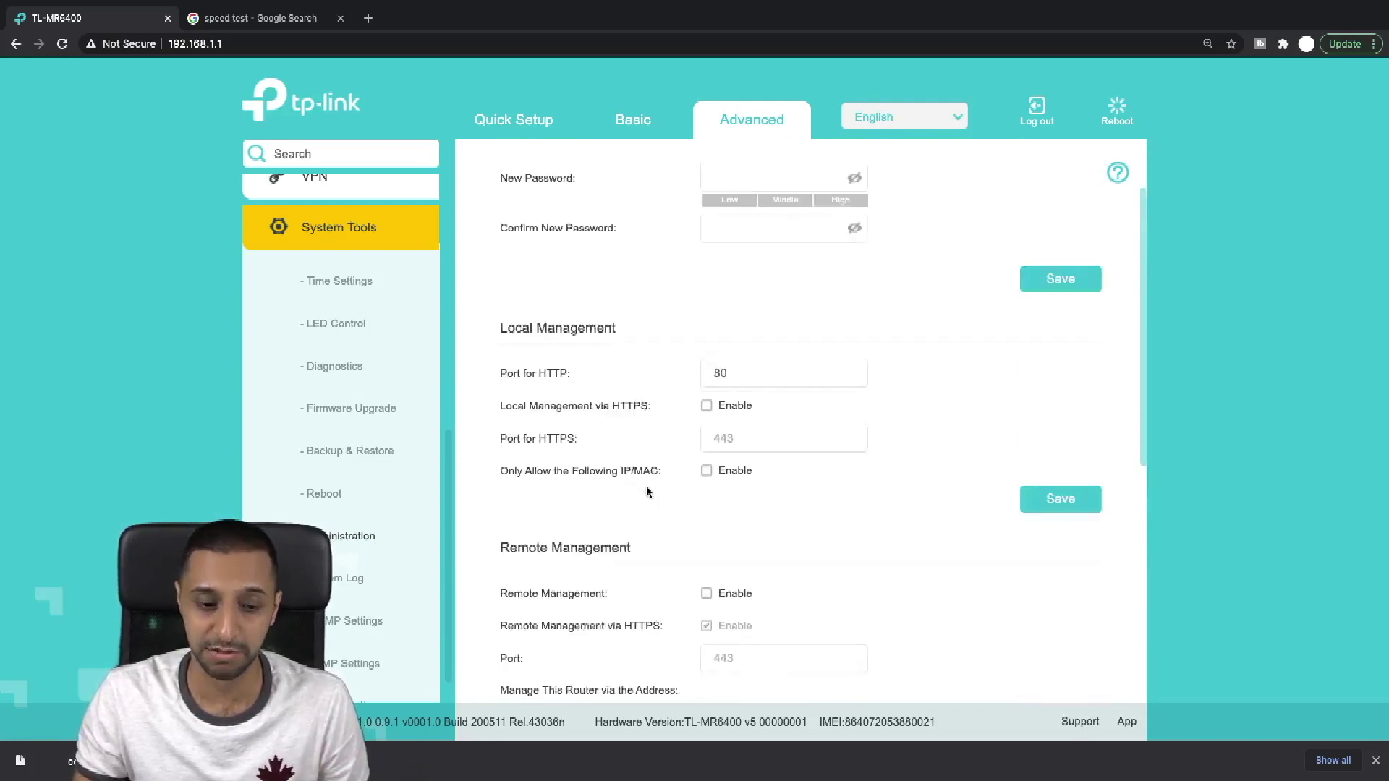
scroll(646, 488, "down", 2)
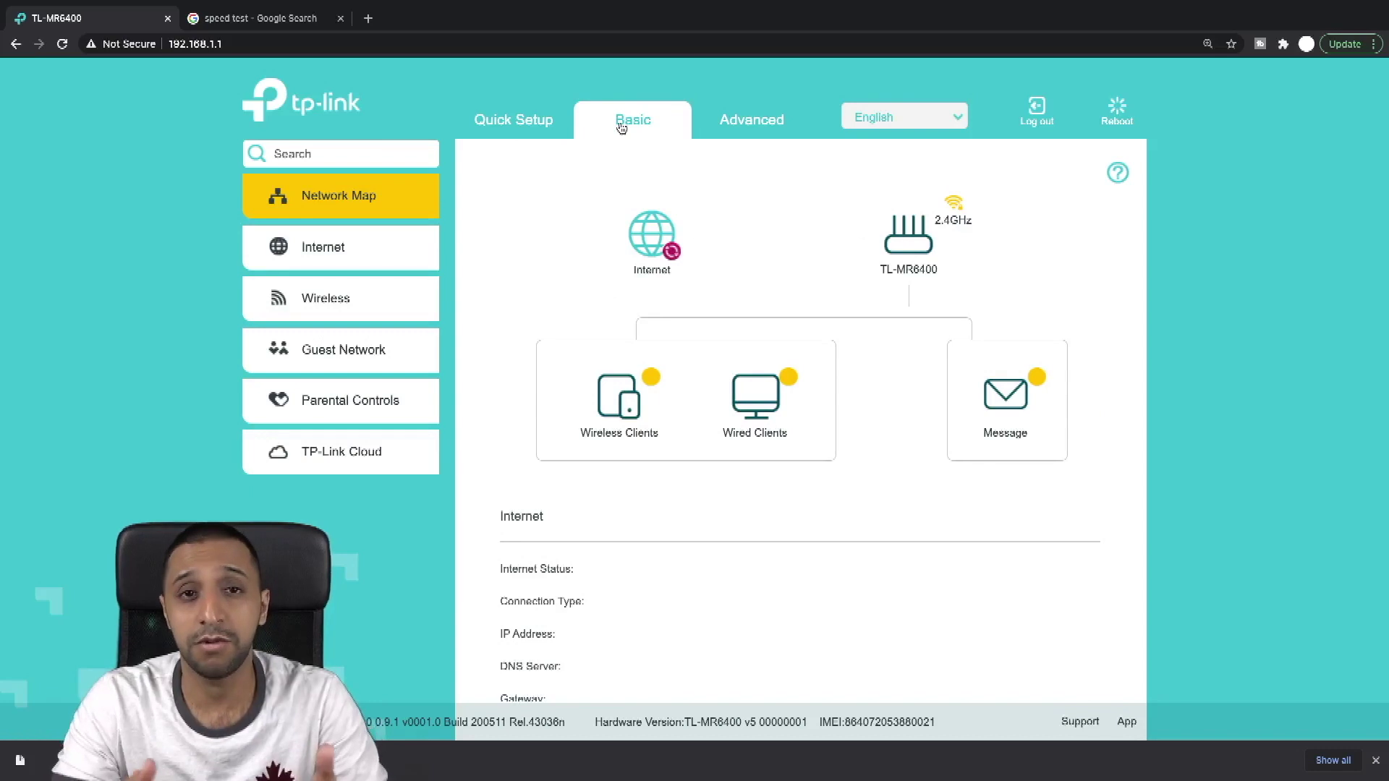